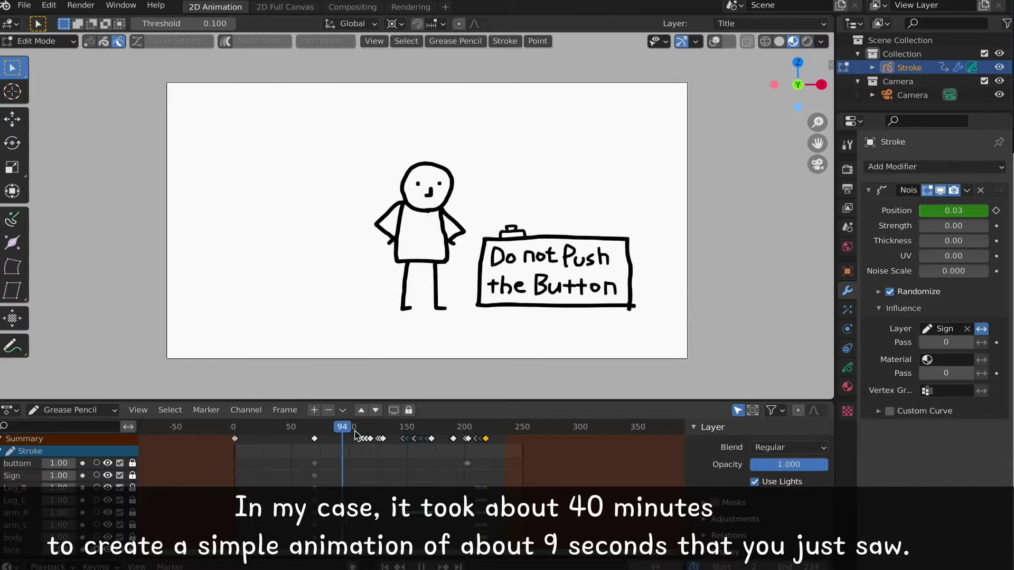
Stop at frame 105 and switch the Stroke object from Edit Mode to Object Mode.
drag(355, 432, 356, 431)
click(68, 42)
click(40, 57)
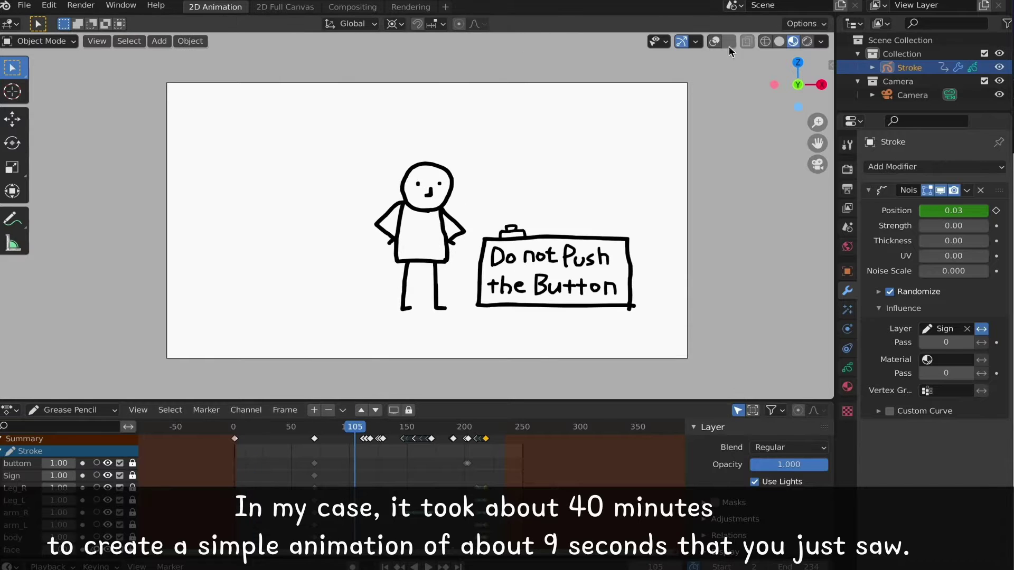
Reselect the stick-figure drawing with the viewport overlays shown, and hide the overlays again.
click(715, 42)
click(478, 202)
click(428, 194)
click(728, 41)
click(715, 42)
Add a Thickness modifier to the Stroke object with a thickness factor of 0.540, and enable and reshape its custom curve.
click(945, 166)
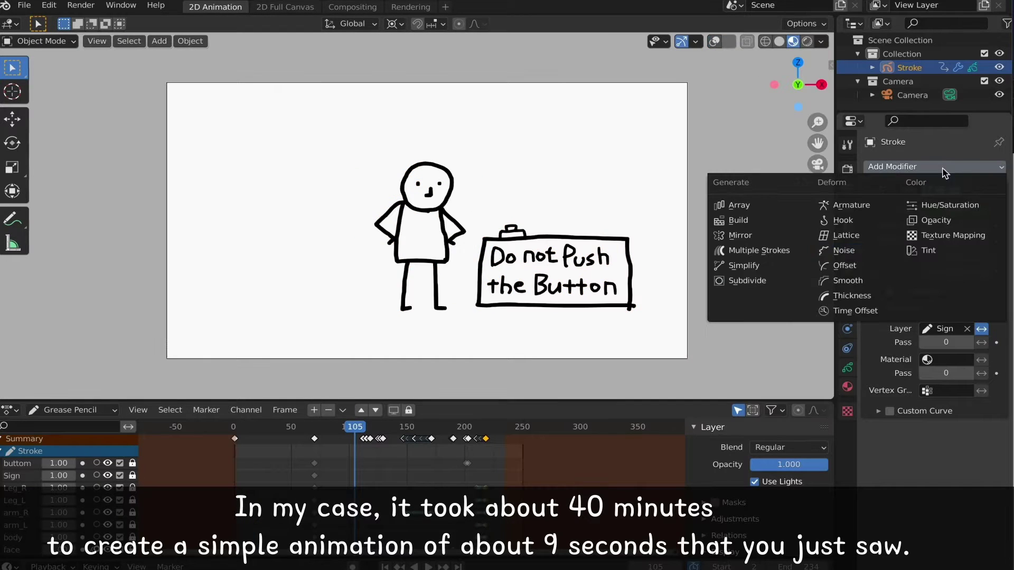
click(877, 296)
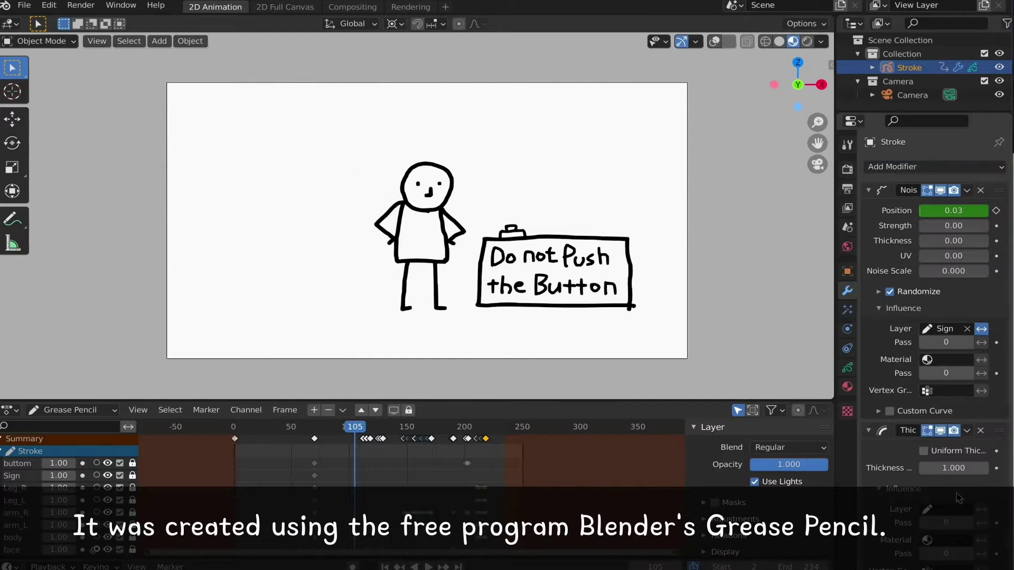
scroll(956, 494, down, 1)
scroll(956, 446, down, 5)
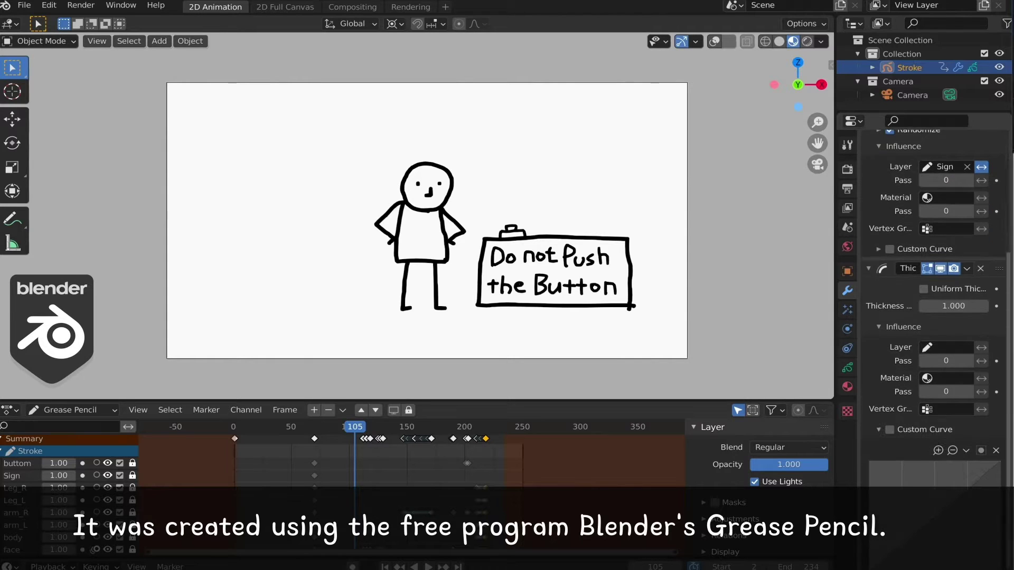
click(952, 434)
drag(958, 308, 732, 349)
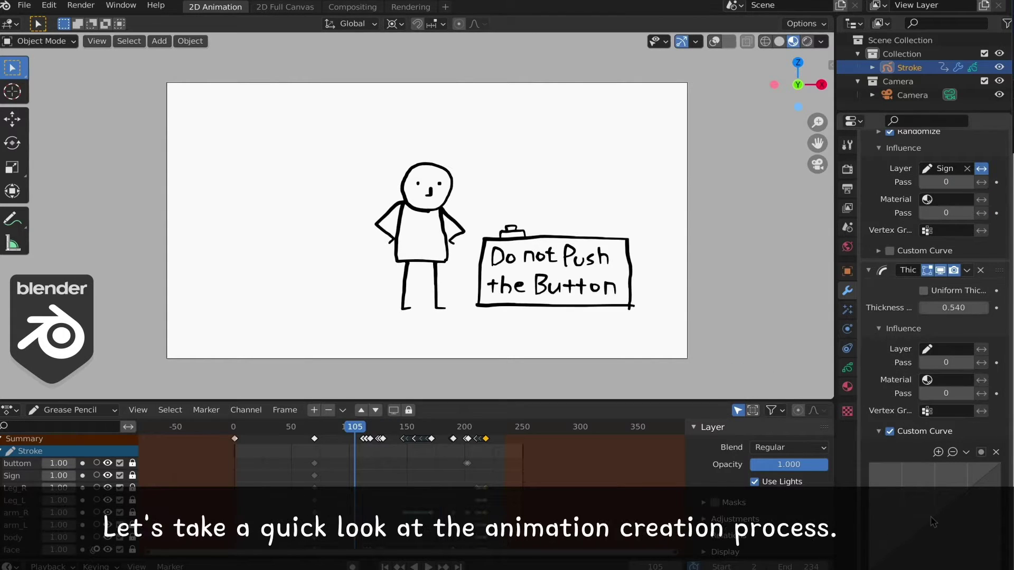
drag(932, 531, 971, 542)
Play the animation back from the first frame.
drag(328, 429, 235, 433)
key(space)
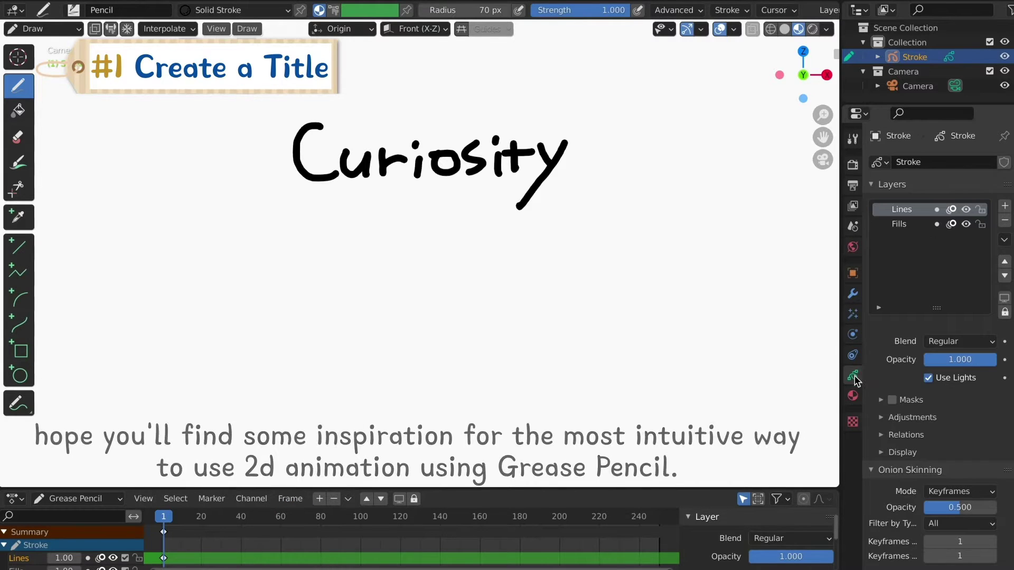
Add a Noise modifier to the Stroke object with Position set to 0.20 and play the wobbling Curiosity title.
click(852, 293)
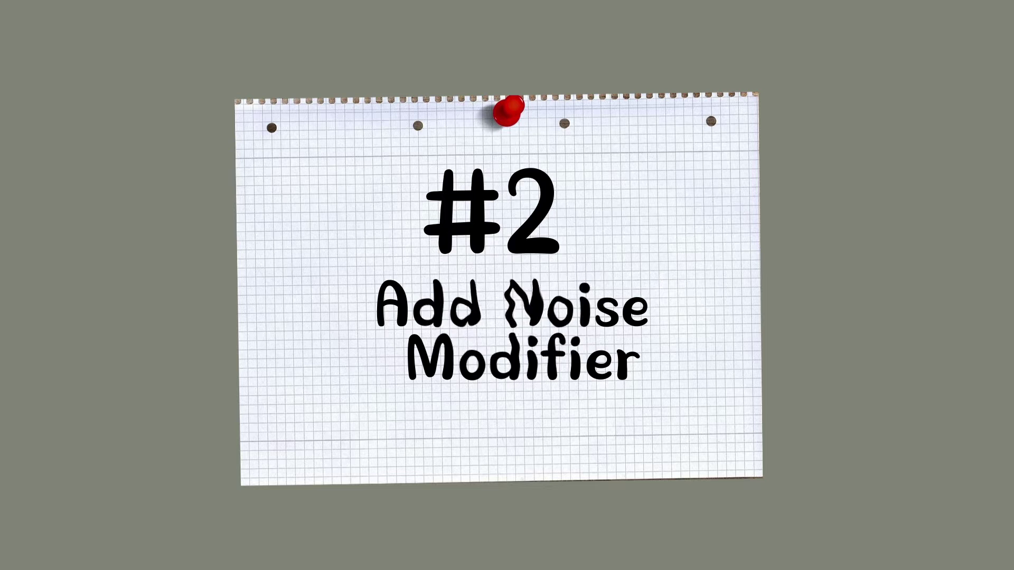
click(976, 164)
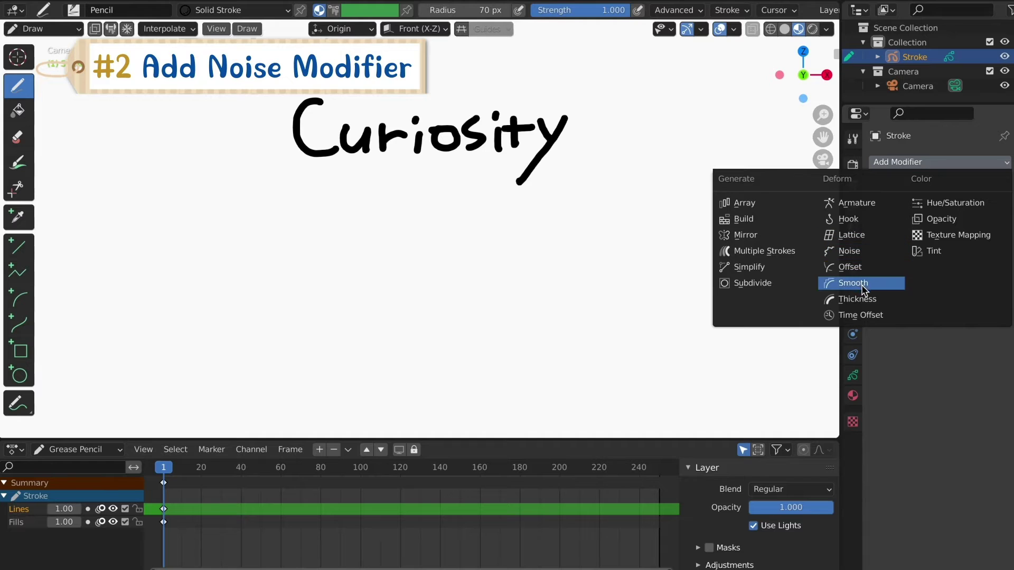
click(877, 261)
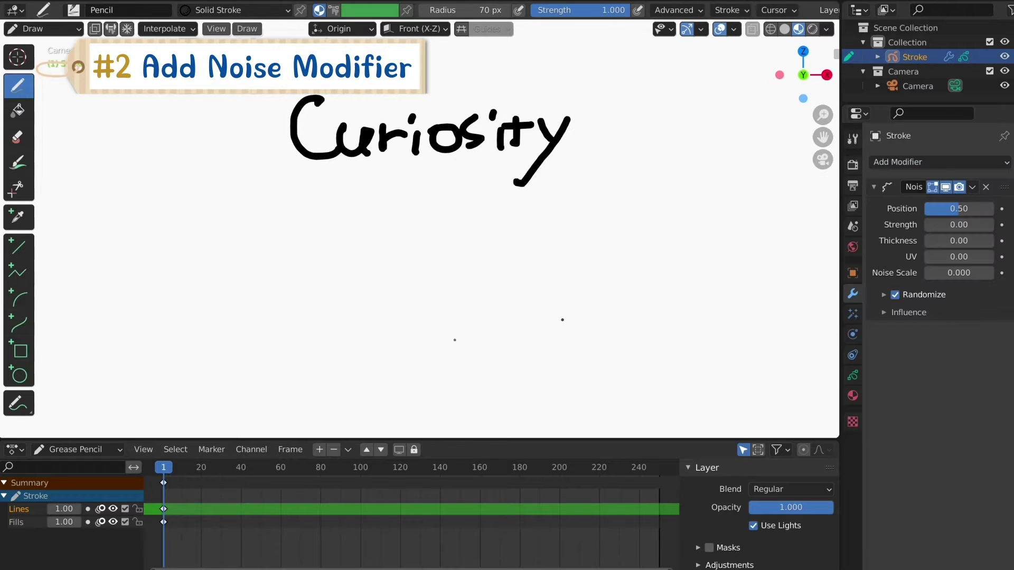
key(space)
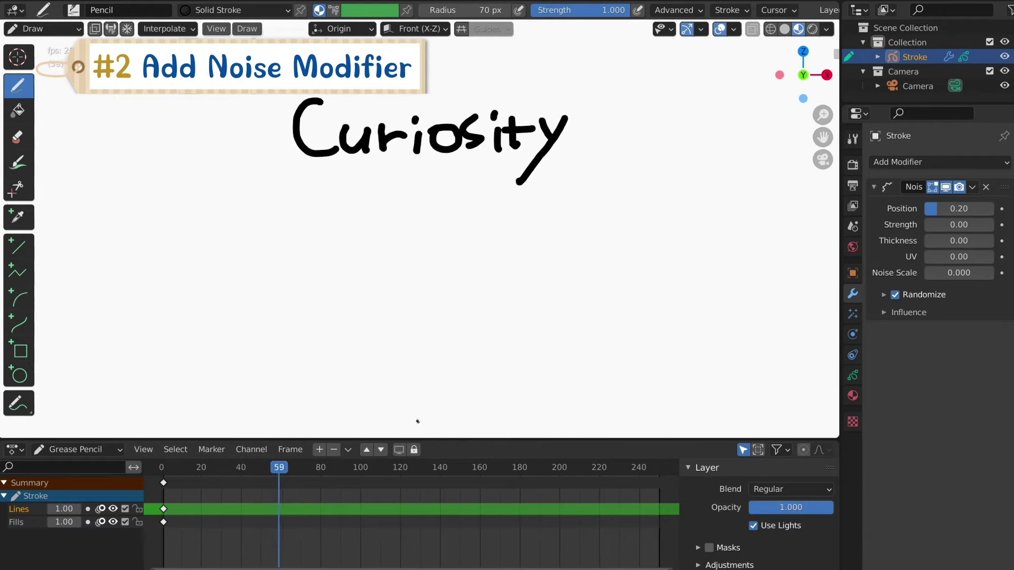
Insert a blank keyframe on the Title layer at frame 70 to end the title there.
drag(317, 472, 300, 468)
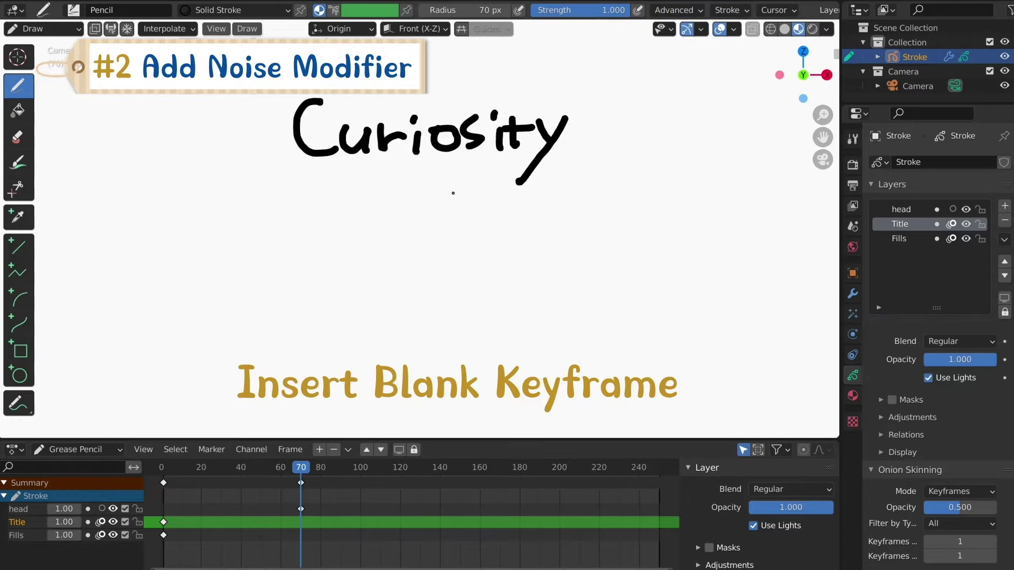
key(i)
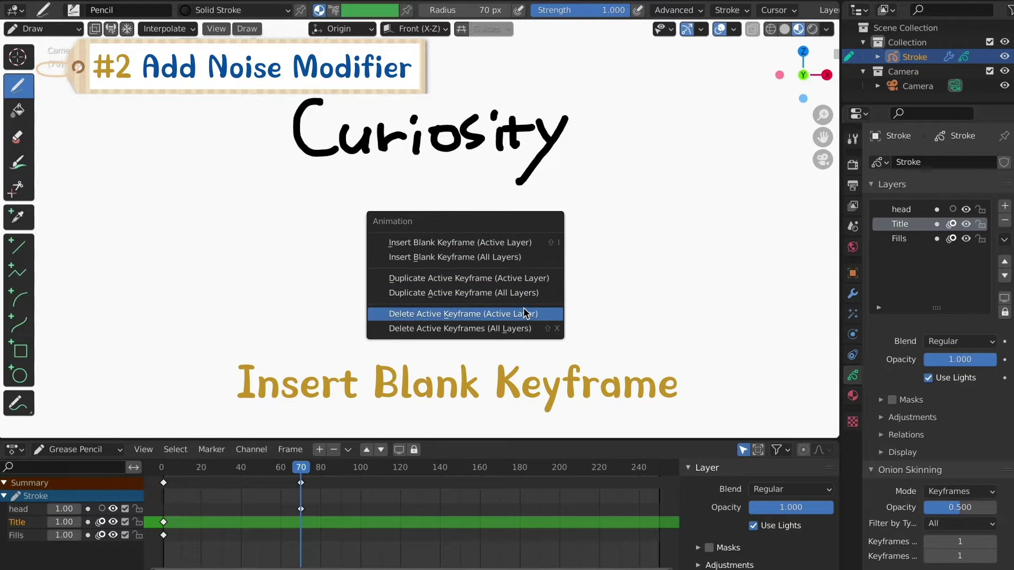
click(540, 247)
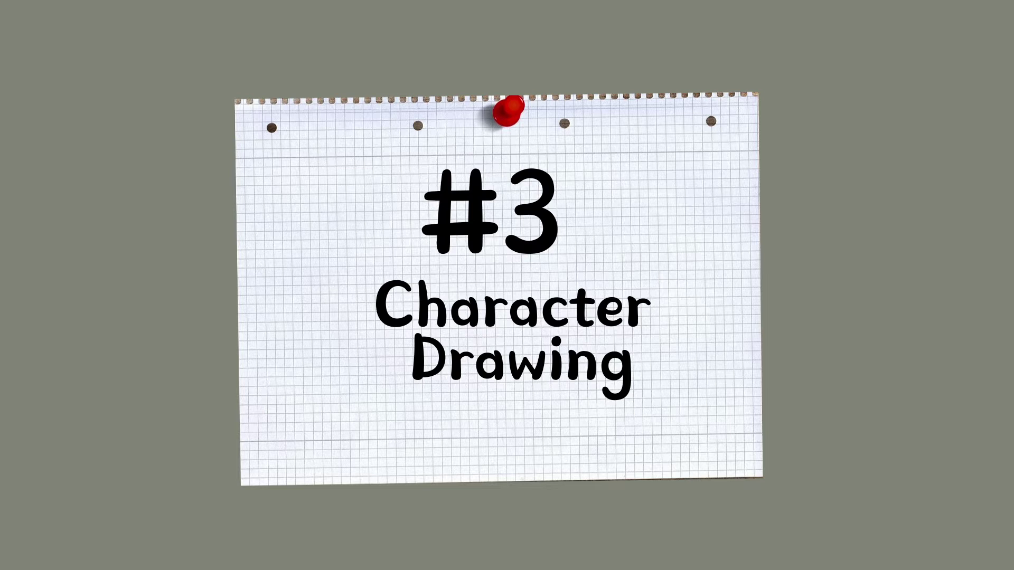
Draw a round head on the head layer, and add a face layer with two dot eyes and a nose.
mouse_move(422, 212)
mouse_down()
mouse_move(381, 196)
mouse_move(460, 163)
mouse_up()
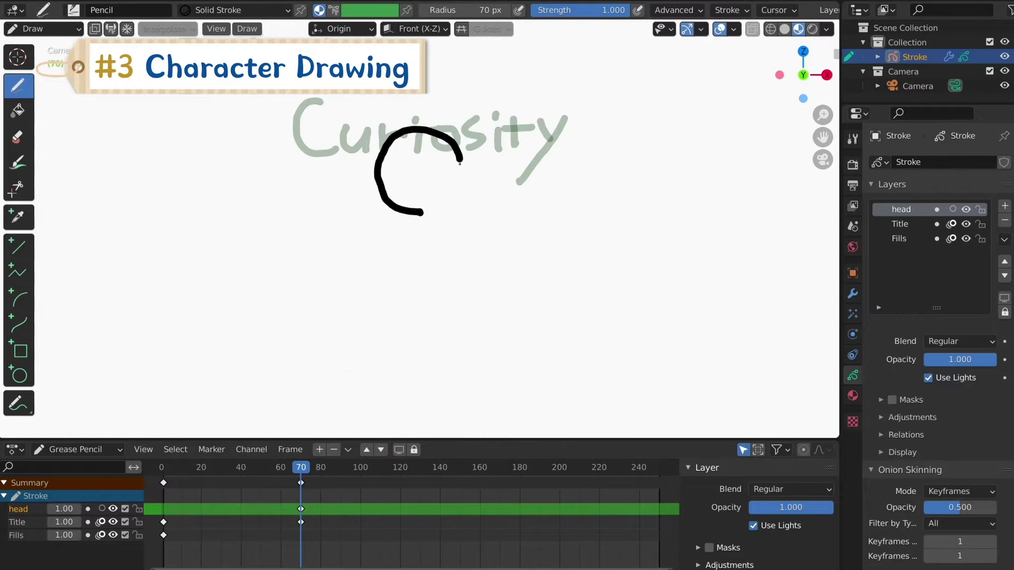
click(1005, 206)
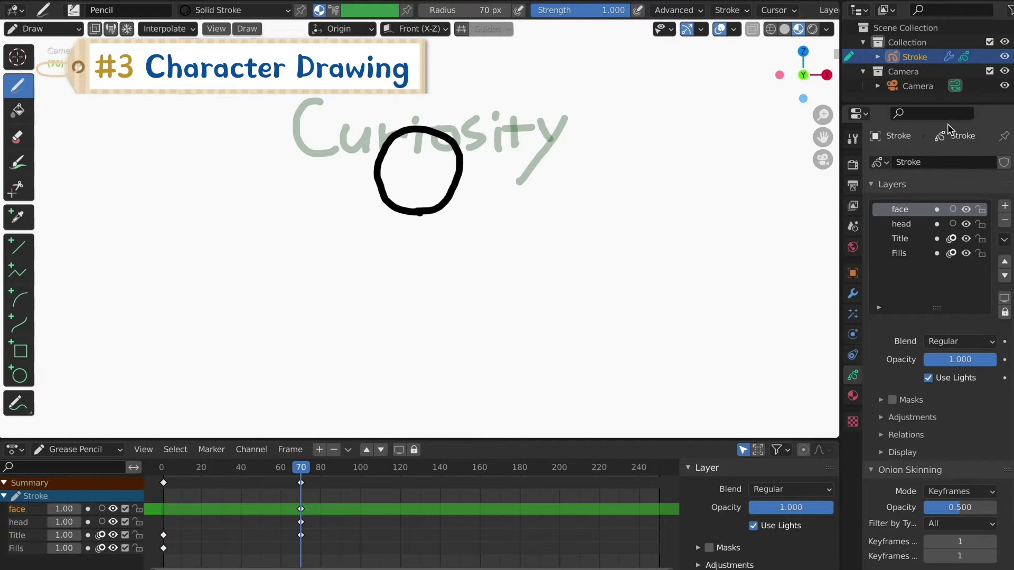
click(438, 165)
Add a layer named body and draw the torso outline below the head.
click(1005, 206)
double_click(924, 210)
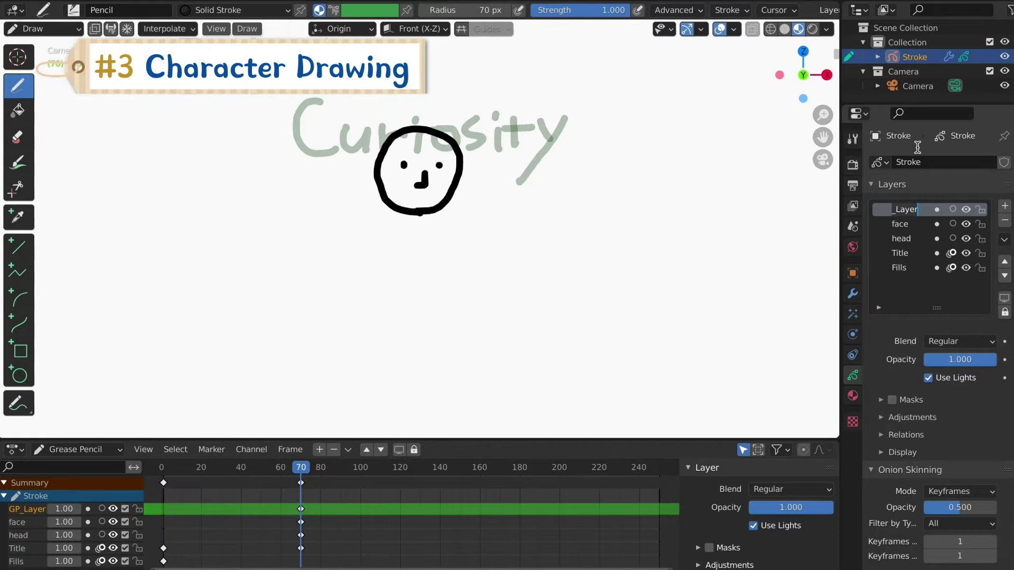
mouse_move(381, 198)
mouse_down()
mouse_move(431, 301)
mouse_move(449, 303)
mouse_up()
drag(441, 205, 451, 300)
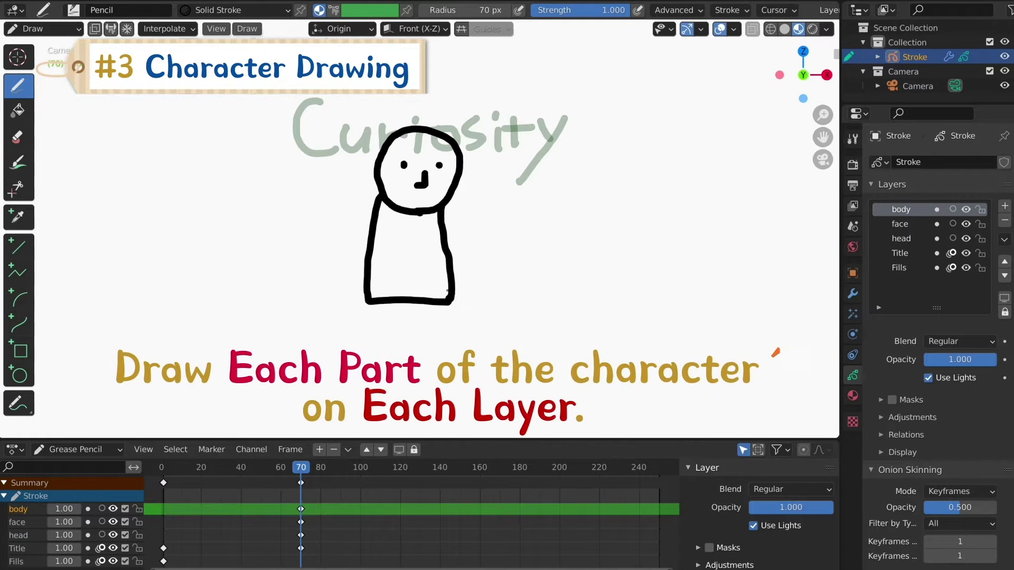
Add layers named arm_L and arm_R and draw one bent arm with its hand at the waist on each.
click(1004, 206)
double_click(914, 210)
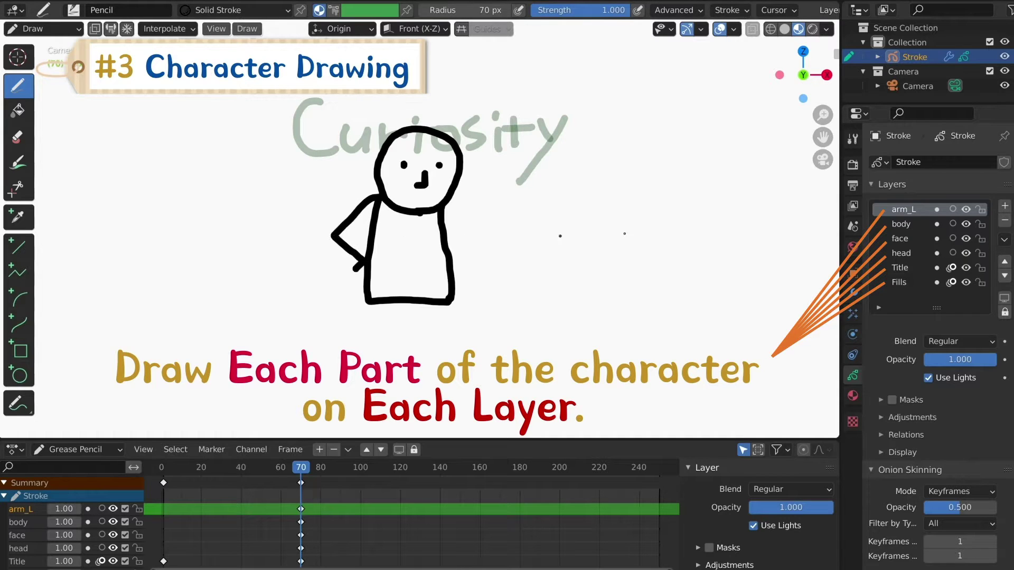
click(1005, 206)
double_click(913, 209)
text(arm_R)
Add layers named Leg_L and Leg_R and draw one straight leg with a foot on each.
click(1005, 206)
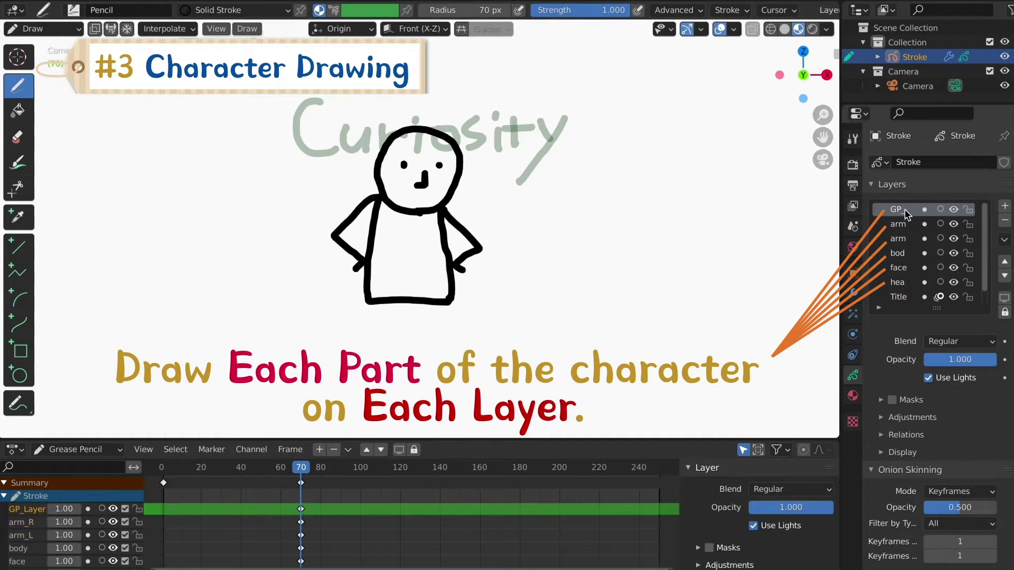
drag(386, 304, 377, 386)
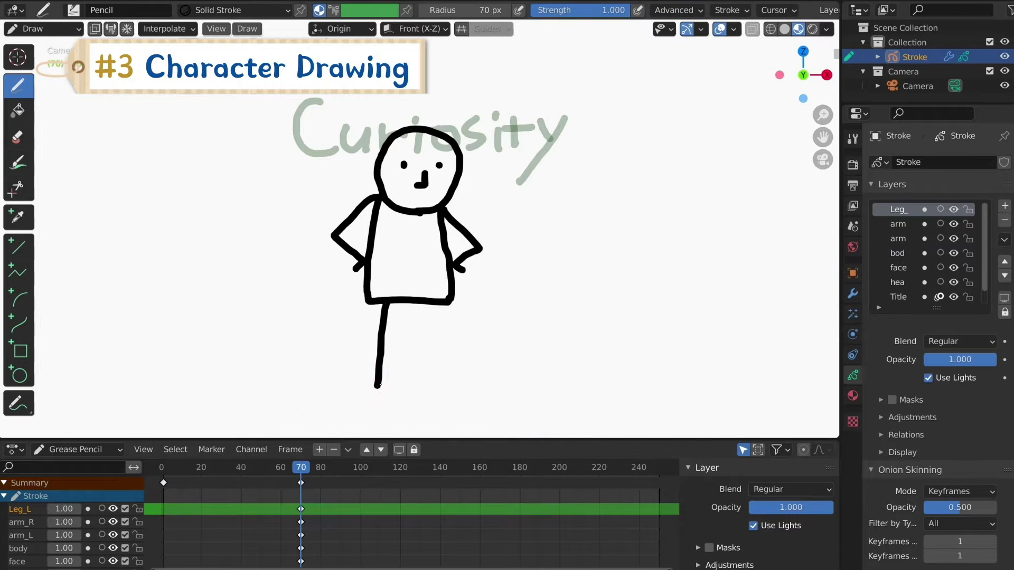
click(1005, 206)
double_click(901, 210)
text(Leg_R)
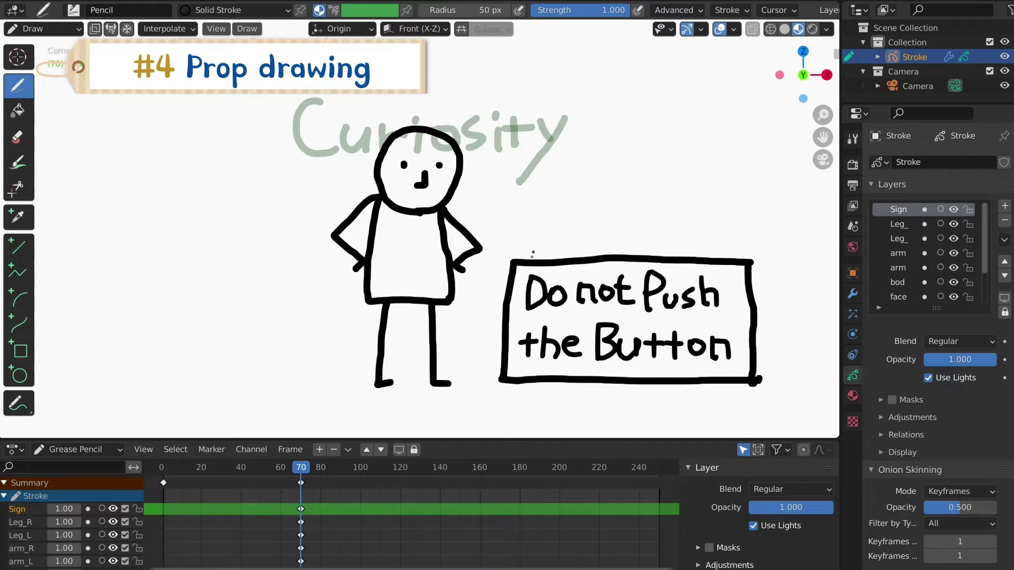
Add a new layer named buttom for the button on top of the sign.
click(1004, 206)
double_click(899, 209)
text(buttom)
key(Return)
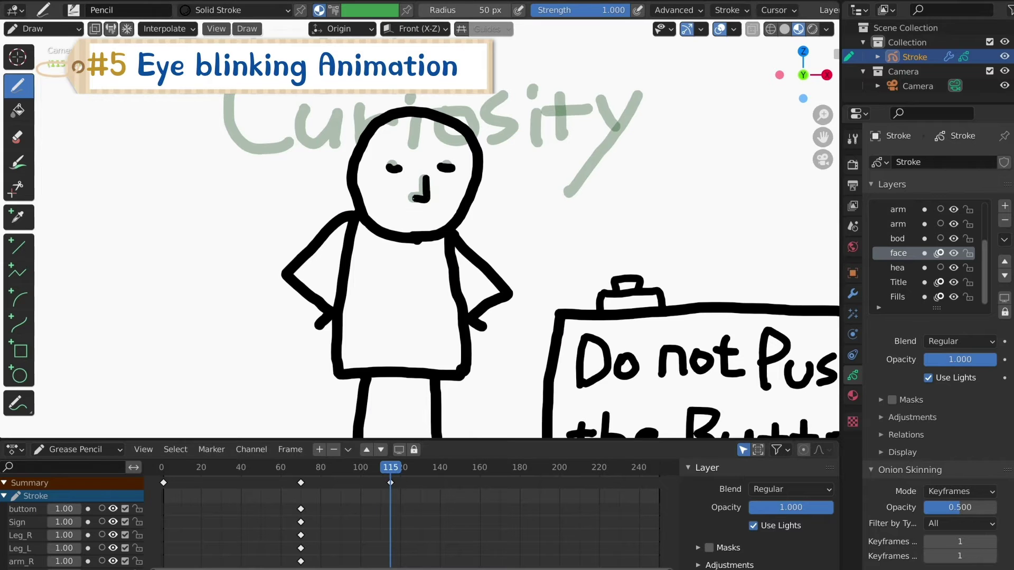
Duplicate the face layer's open-eyes keyframe at frame 114 and place another copy at frame 116, around the closed-eyes keyframe.
mouse_move(391, 467)
mouse_down()
mouse_move(374, 467)
mouse_move(400, 467)
mouse_move(388, 472)
mouse_up()
ctrl+middle_drag(411, 506, 507, 519)
drag(314, 468, 307, 472)
key(i)
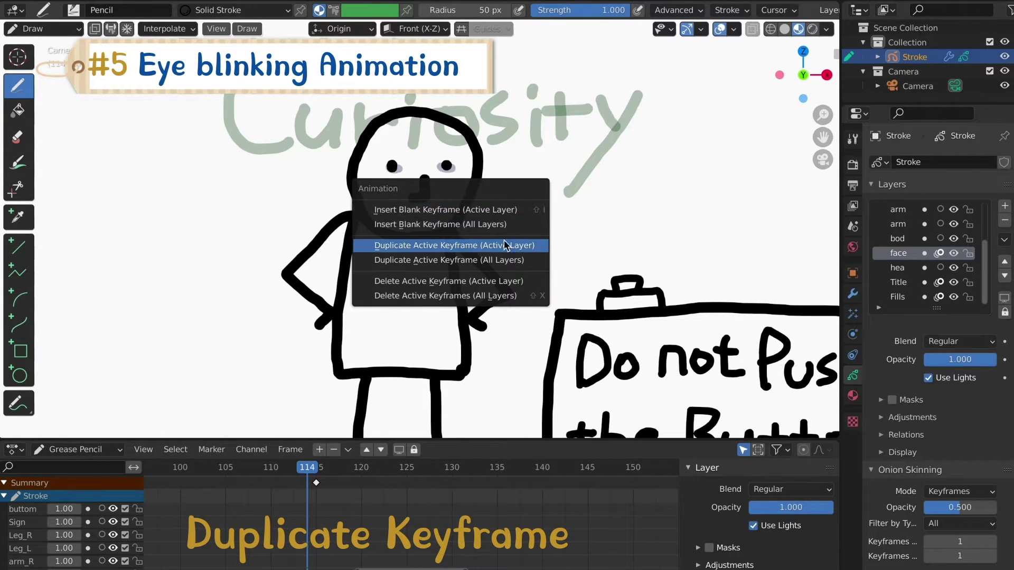
click(520, 246)
key(shift+d)
click(330, 483)
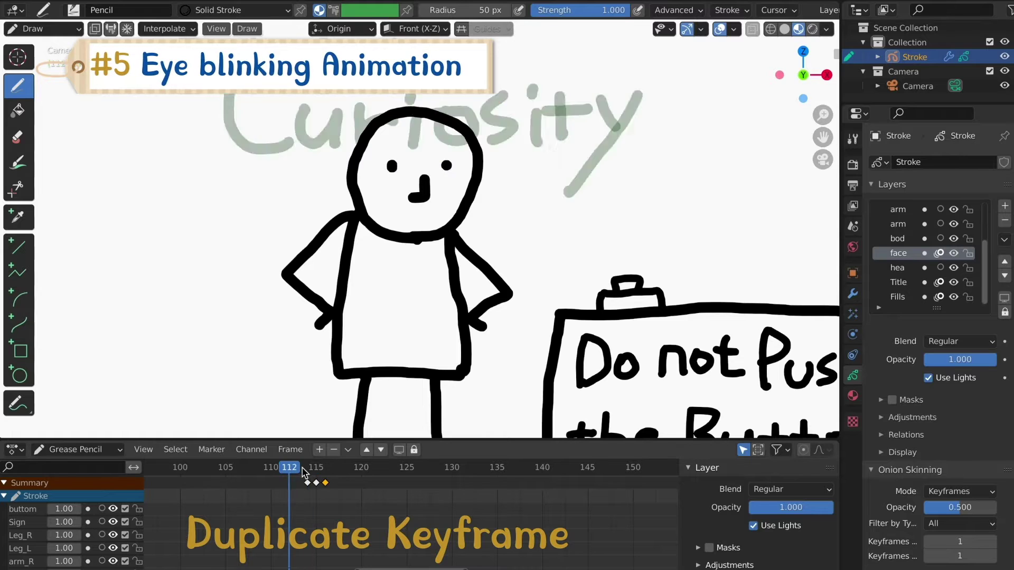
Play the blink and move its first open-eyes keyframe from frame 114 to frame 112.
key(space)
key(space)
click(285, 469)
key(space)
mouse_move(307, 483)
mouse_down()
mouse_move(274, 477)
mouse_move(289, 483)
mouse_up()
click(262, 469)
key(space)
Duplicate the blink keyframes to frames 125, 127 and 129 for a second blink, and play the result.
key(shift+d)
click(434, 484)
key(space)
key(space)
Play back both eye blinks from different frames to check their timing.
scroll(443, 369, down, 3)
click(272, 469)
key(space)
key(space)
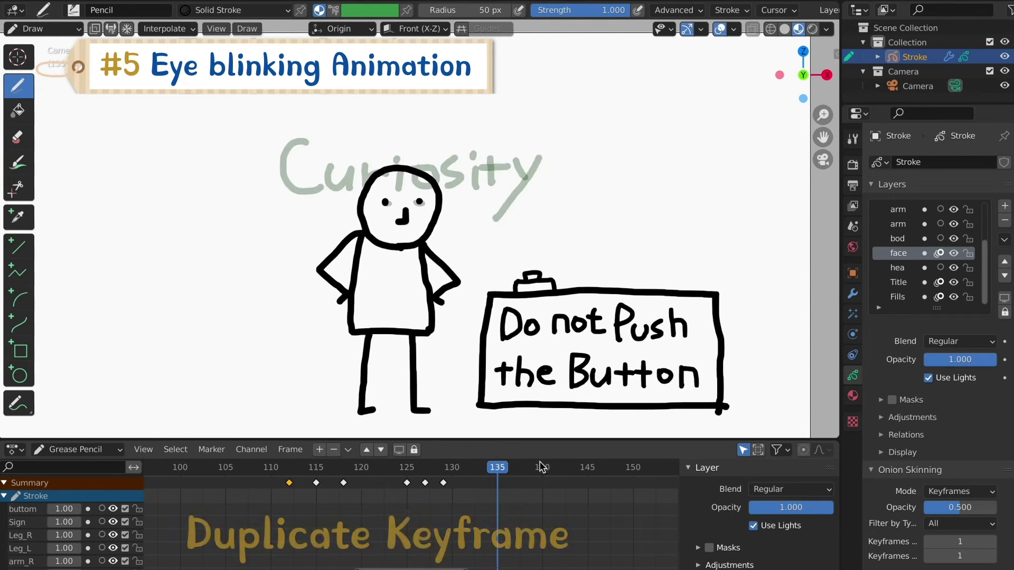
click(322, 469)
key(space)
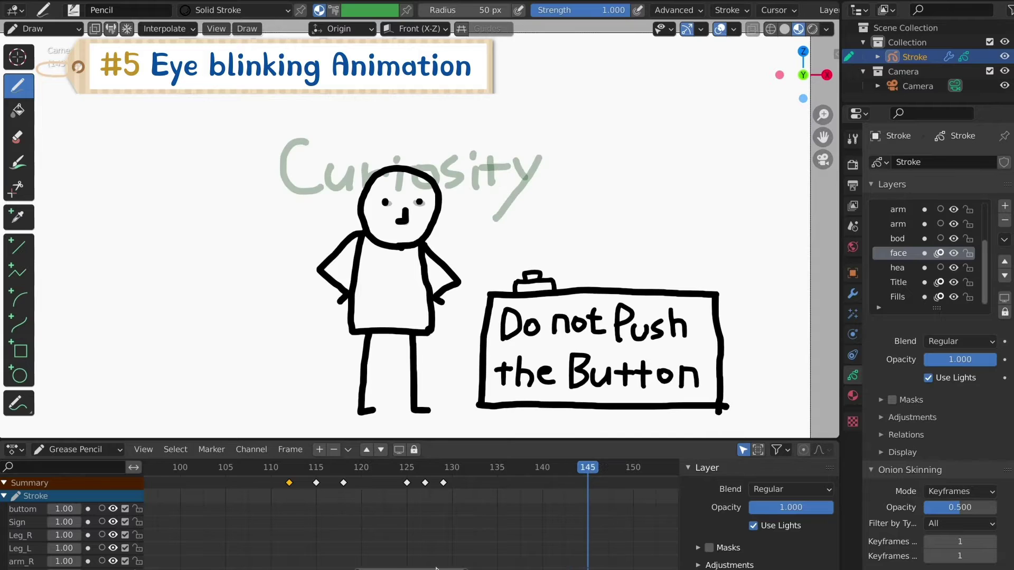
Duplicate the active keyframe of the arm_R layer at frame 147.
click(908, 209)
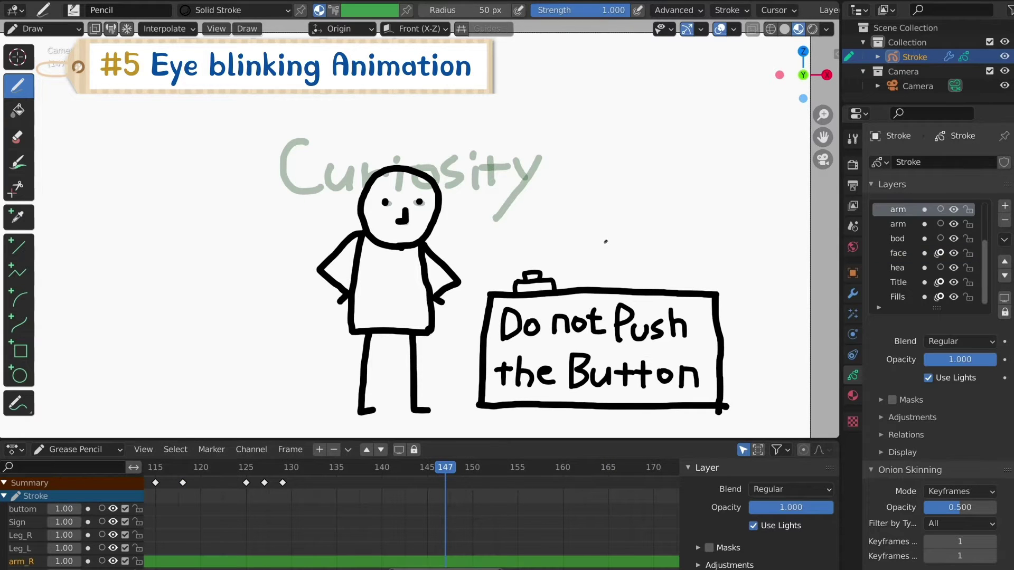
key(i)
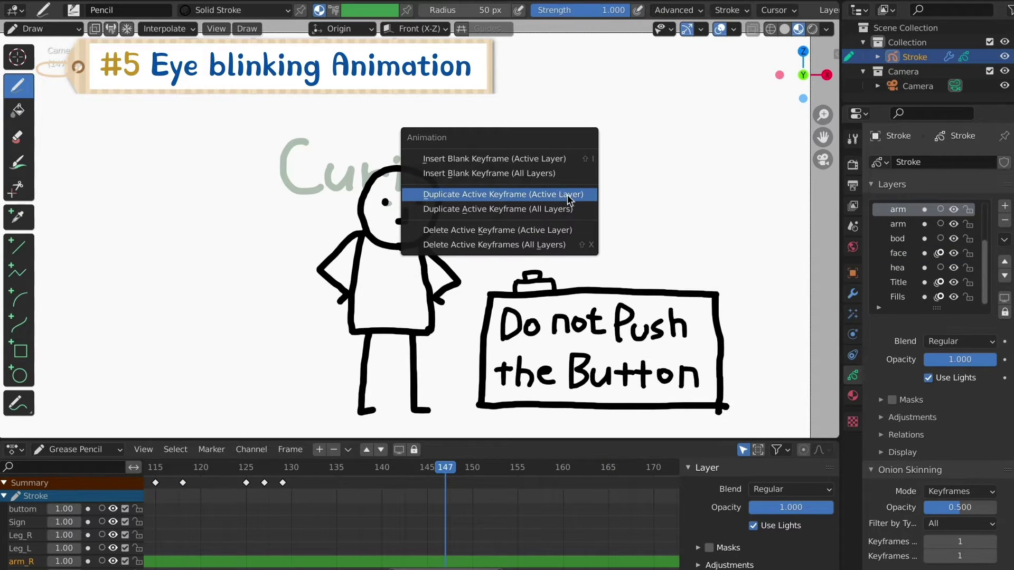
click(568, 199)
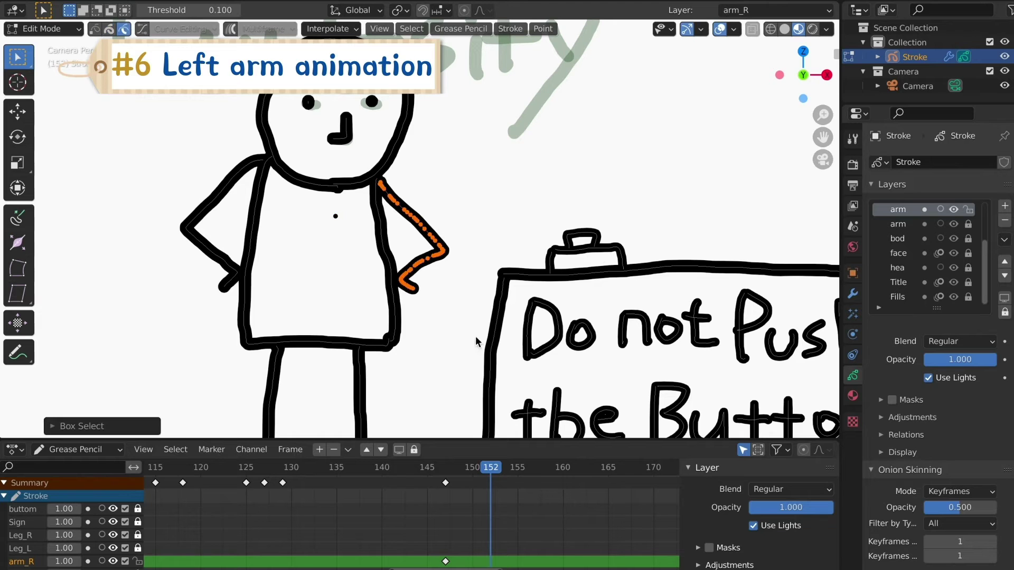
Adjust the viewport overlays and set the pivot point to the 3D cursor at the arm_R shoulder.
scroll(388, 169, up, 2)
click(733, 29)
click(740, 132)
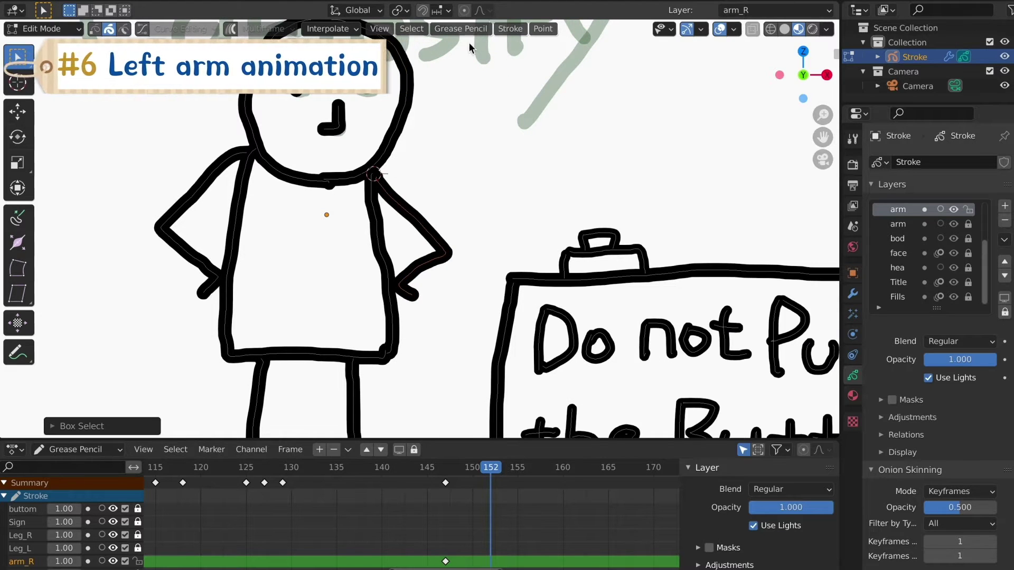
click(400, 11)
click(430, 44)
Rotate the arm_R strokes upward about the shoulder at frame 152 and bend the forearm and hand toward the button.
key(r)
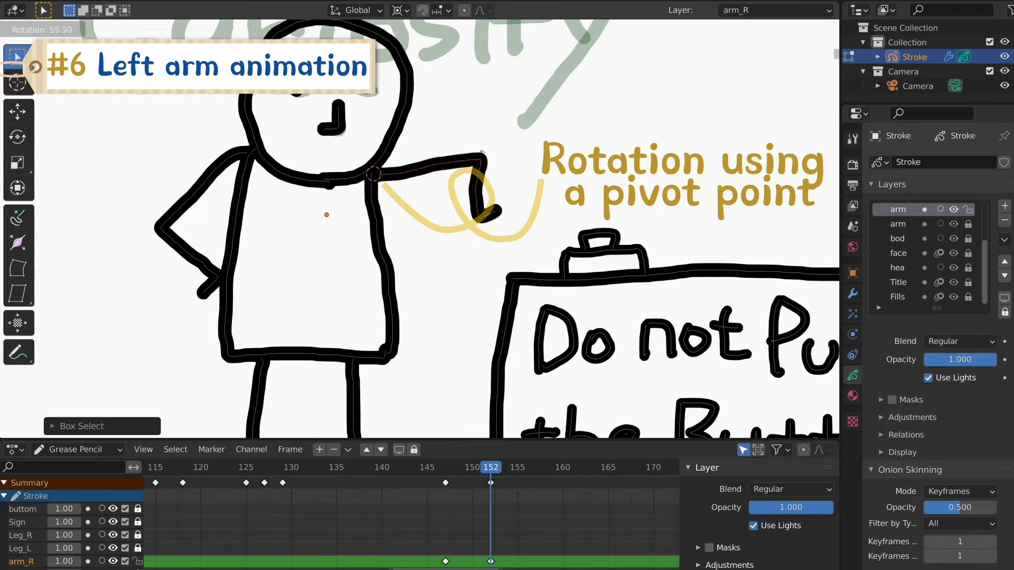
scroll(531, 182, up, 1)
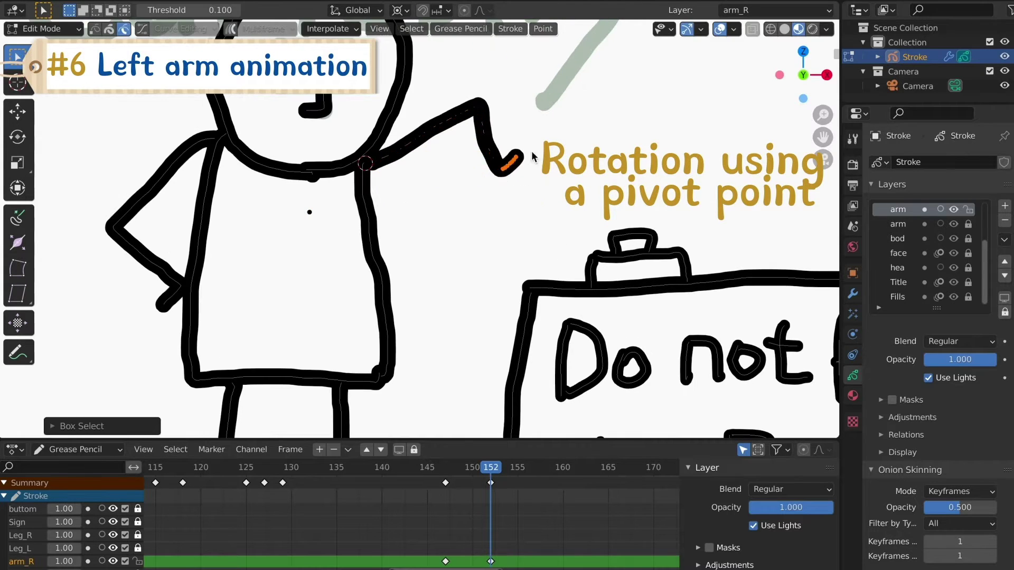
click(489, 203)
Move the raised-arm keyframe of arm_R from frame 152 to frame 157 and play the arm movement.
drag(487, 469, 448, 475)
scroll(523, 299, down, 3)
shift+middle_drag(485, 278, 467, 262)
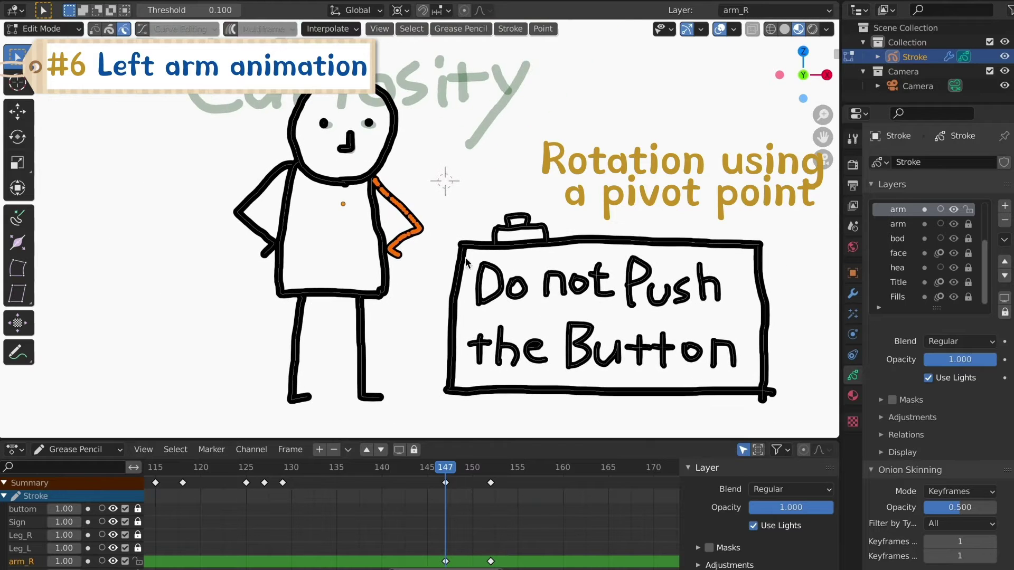
drag(476, 480, 500, 549)
drag(677, 497, 689, 496)
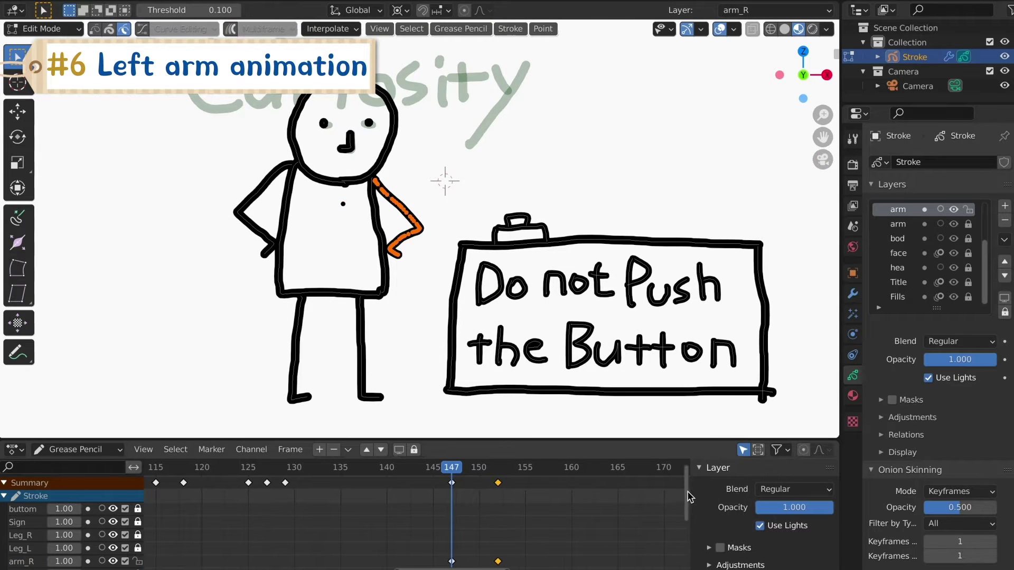
key(g)
click(533, 482)
drag(450, 470, 646, 475)
drag(527, 483, 541, 478)
click(541, 469)
key(space)
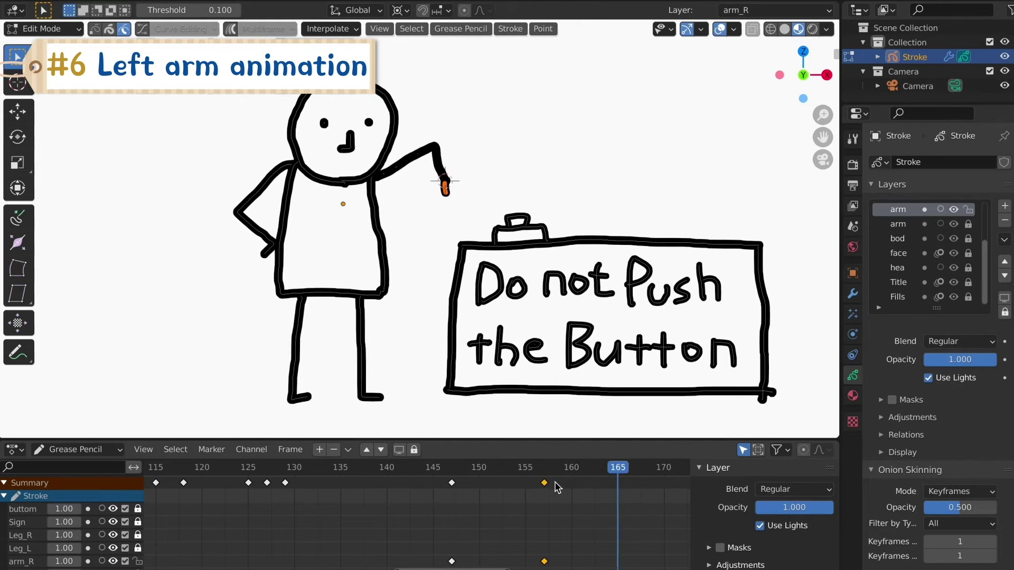
Stop playback and duplicate the active keyframe of the arm_R layer at frame 171.
key(space)
scroll(655, 517, down, 2)
middle_drag(655, 517, 543, 519)
key(i)
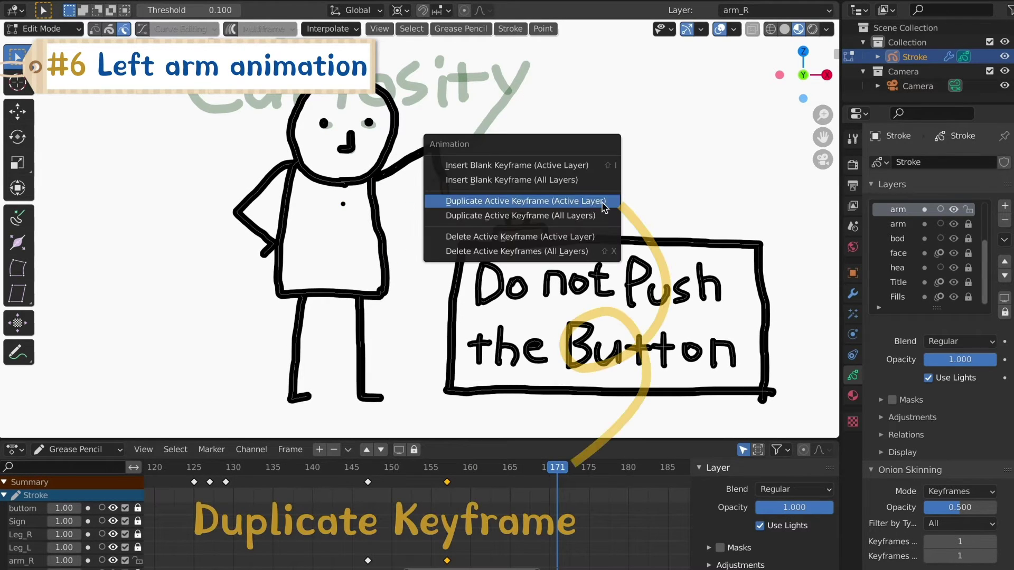
click(604, 201)
Rotate the arm_R forearm and hand strokes at frame 171 so the bent arm straightens out.
scroll(488, 192, up, 2)
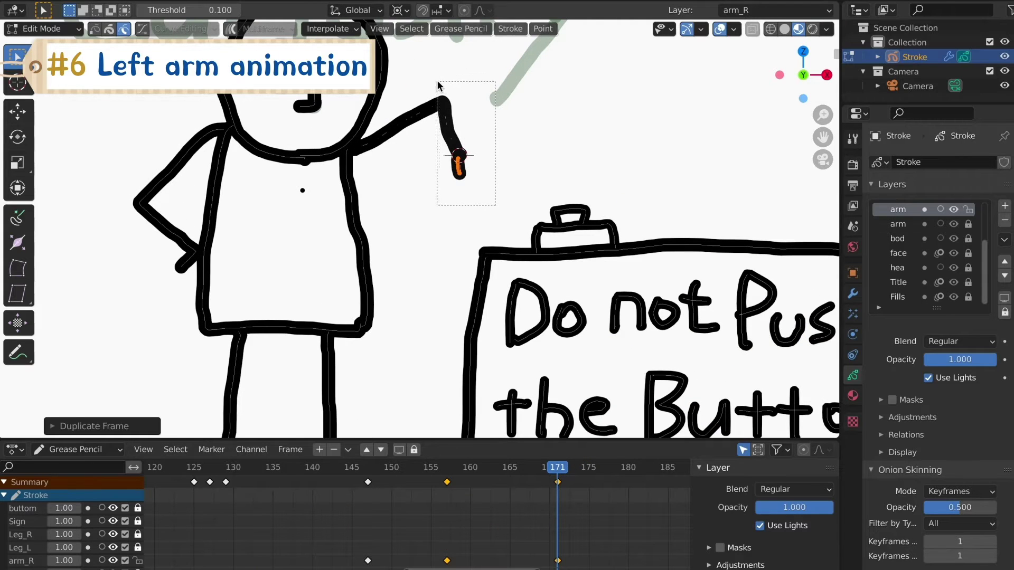
key(l)
key(r)
click(562, 168)
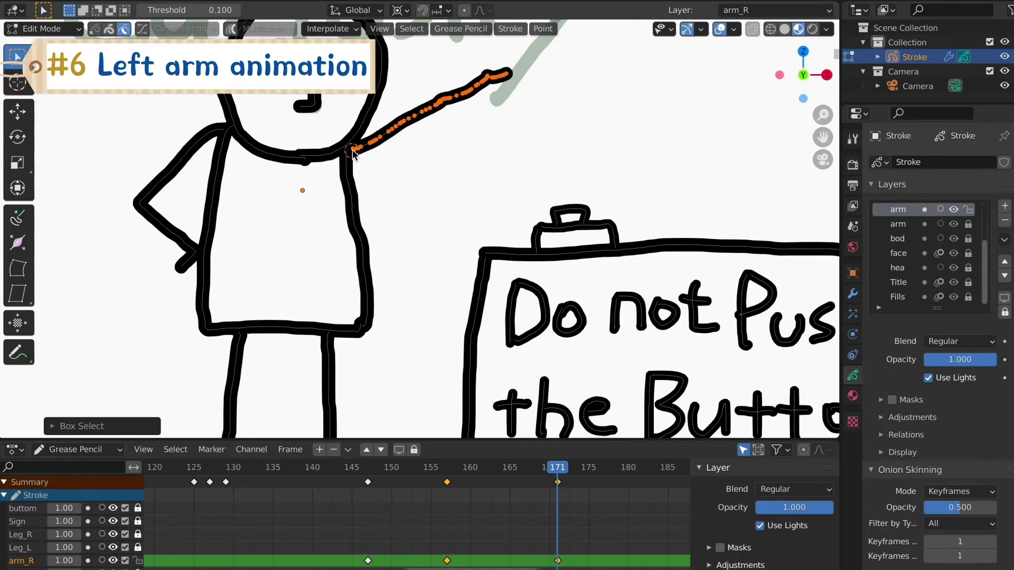
Rotate the whole arm_R down about the shoulder and move the forearm and hand so they hover above the button.
key(r)
click(533, 224)
drag(441, 139, 530, 196)
key(r)
right_click(537, 187)
key(g)
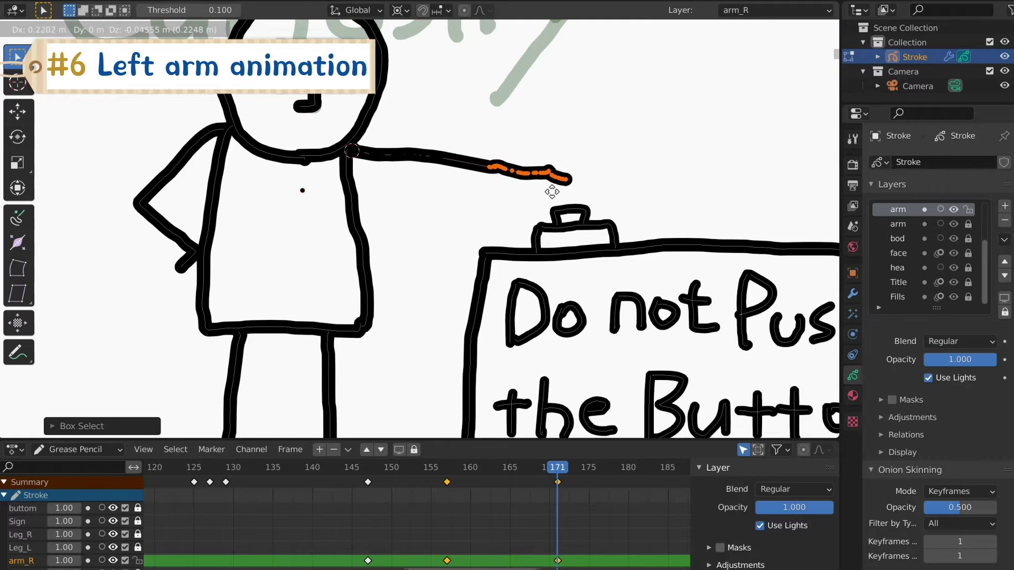
click(563, 206)
Play the arm_R movement from before frame 147 to past frame 171 to check its timing.
click(338, 469)
key(space)
key(space)
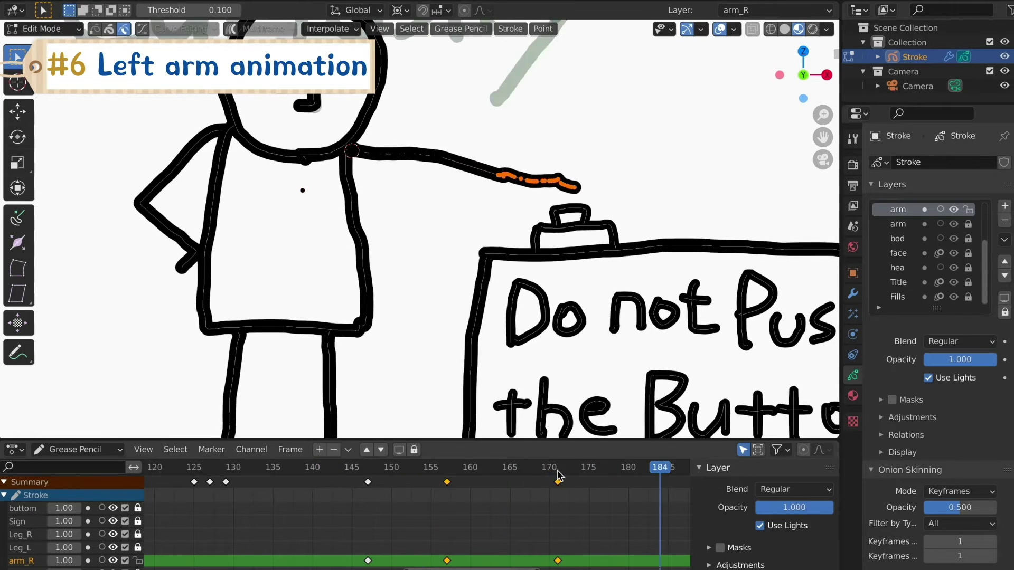
click(538, 470)
key(space)
key(space)
scroll(538, 417, down, 2)
click(336, 469)
scroll(528, 296, down, 3)
key(space)
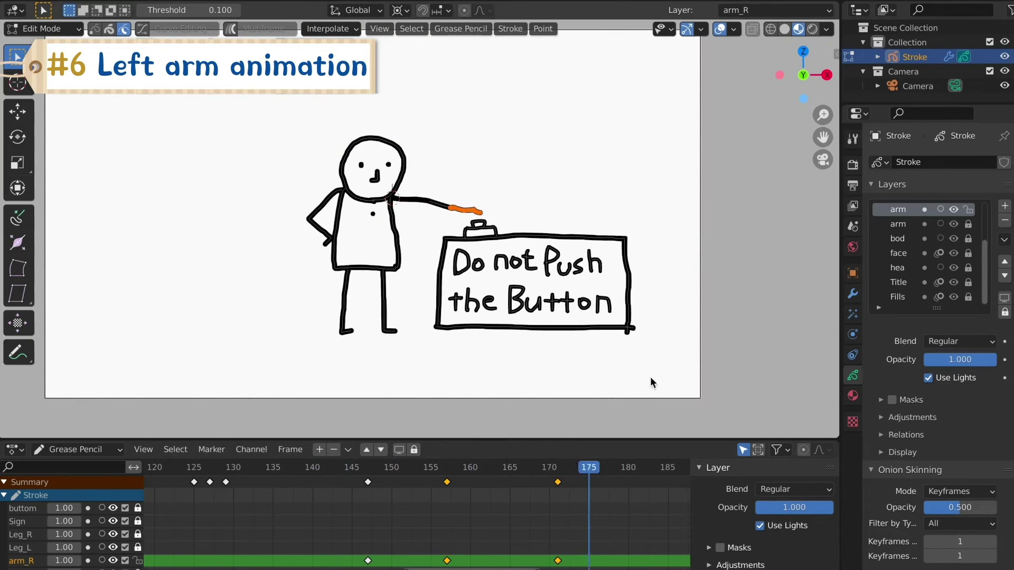
click(338, 469)
key(space)
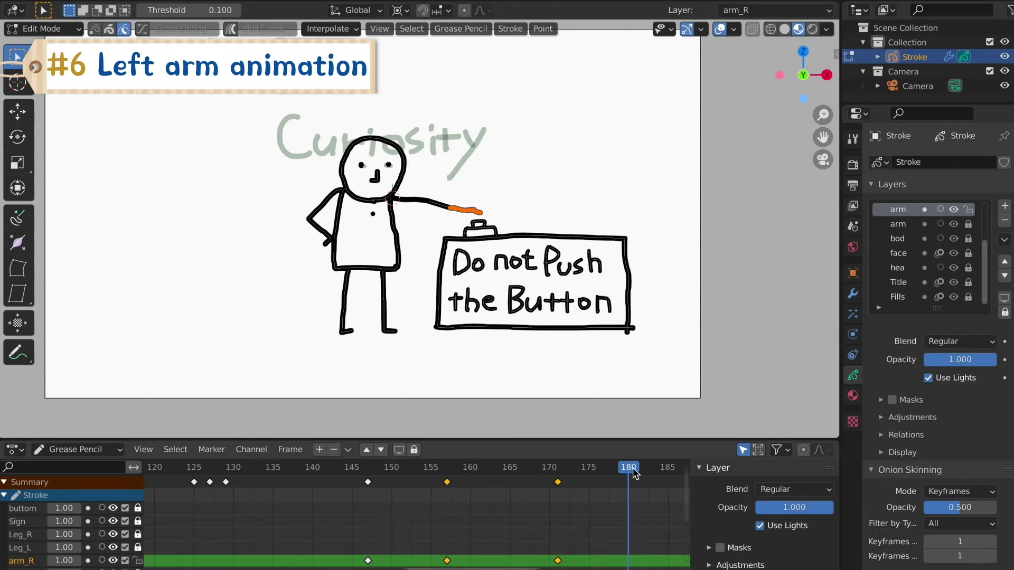
Duplicate the active keyframe of the arm_R layer at frame 190.
drag(339, 470, 669, 472)
middle_drag(670, 473, 502, 473)
drag(502, 474, 539, 471)
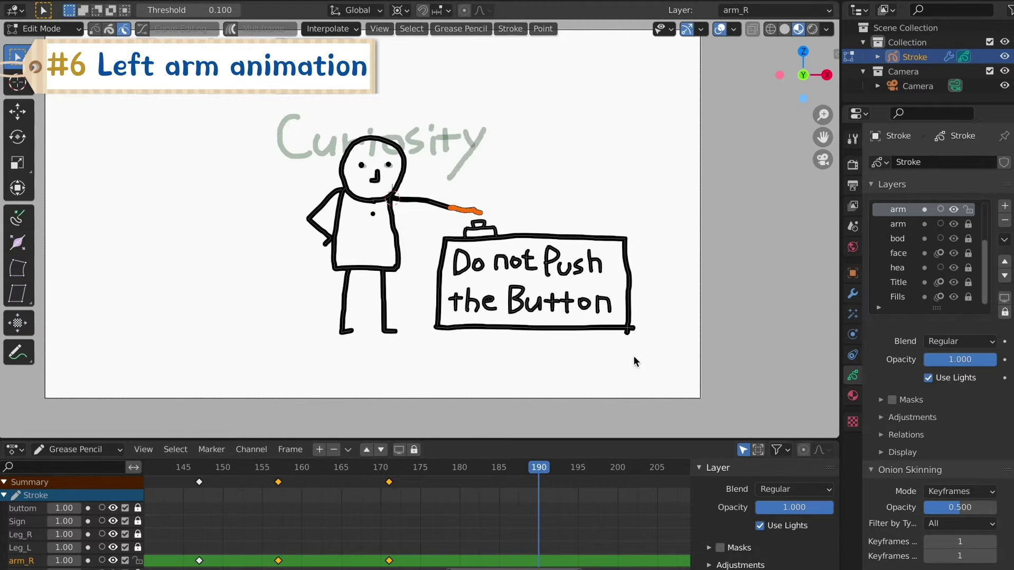
key(i)
click(632, 192)
Duplicate the active keyframe of the arm_R layer at frame 201 and again at frame 203.
scroll(572, 170, up, 3)
scroll(572, 169, down, 3)
drag(338, 468, 625, 470)
key(i)
click(607, 199)
click(640, 470)
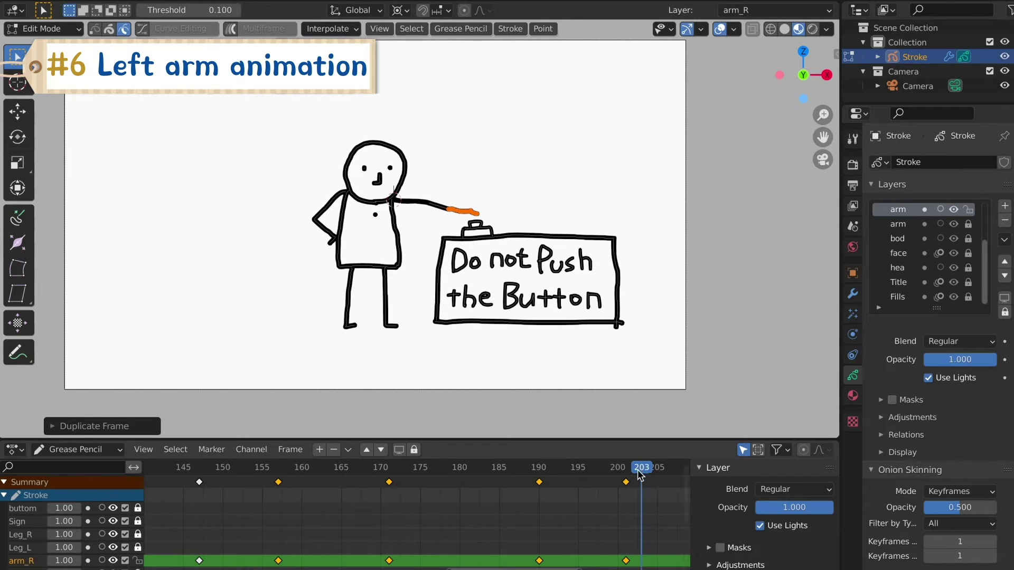
scroll(544, 186, up, 5)
key(i)
click(634, 186)
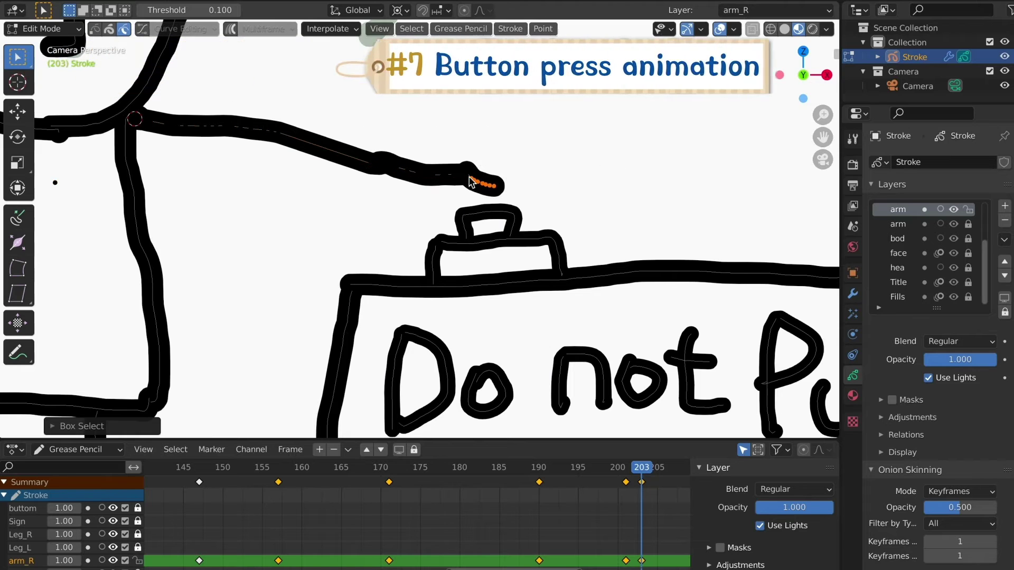
At frame 203, bend the fingertip down toward the button and rotate the whole arm_R downward about the shoulder.
key(r)
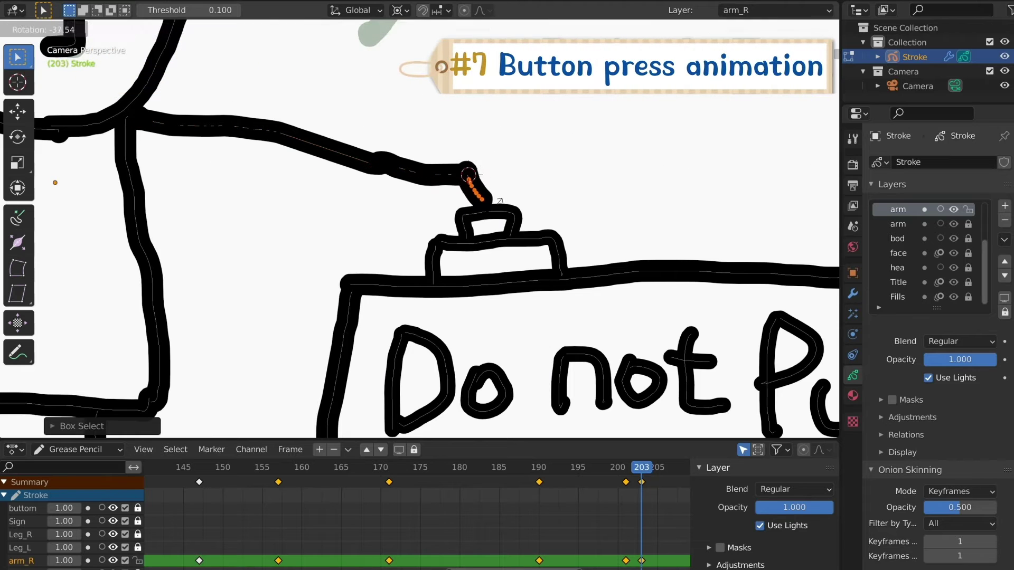
click(487, 194)
key(a)
shift+right_click(135, 116)
key(r)
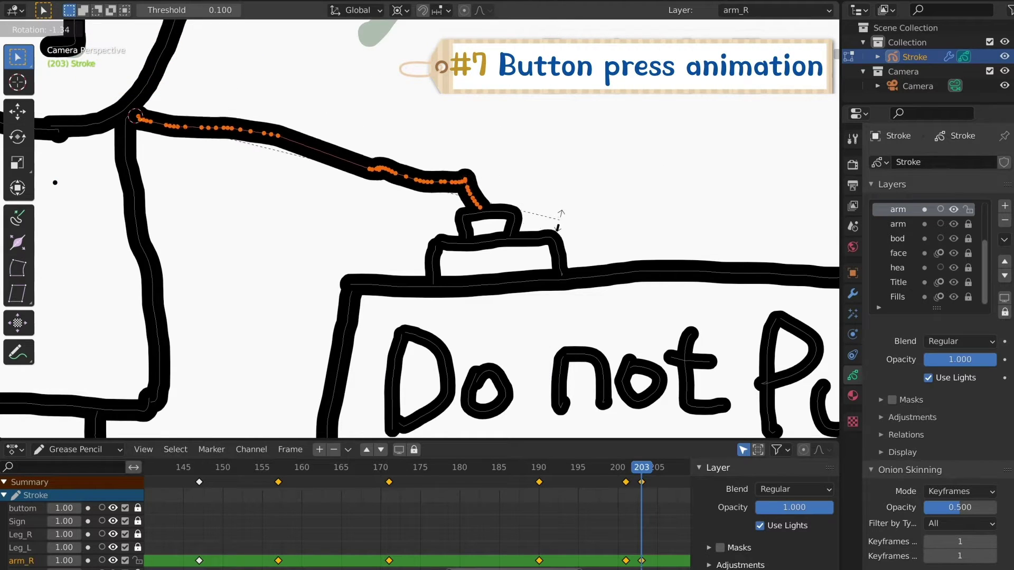
click(563, 247)
Move the wrist and finger points of arm_R so the fingertip presses into the button.
drag(498, 245, 443, 185)
key(g)
click(499, 208)
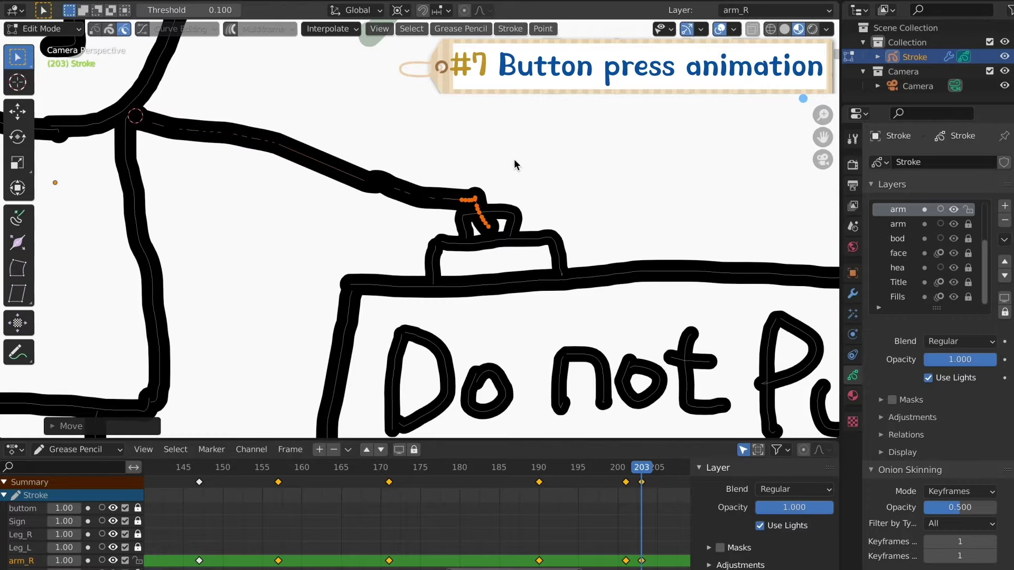
Make the buttom layer active with only it unlocked, and add a keyframe for it at frame 201.
scroll(924, 248, up, 4)
click(898, 209)
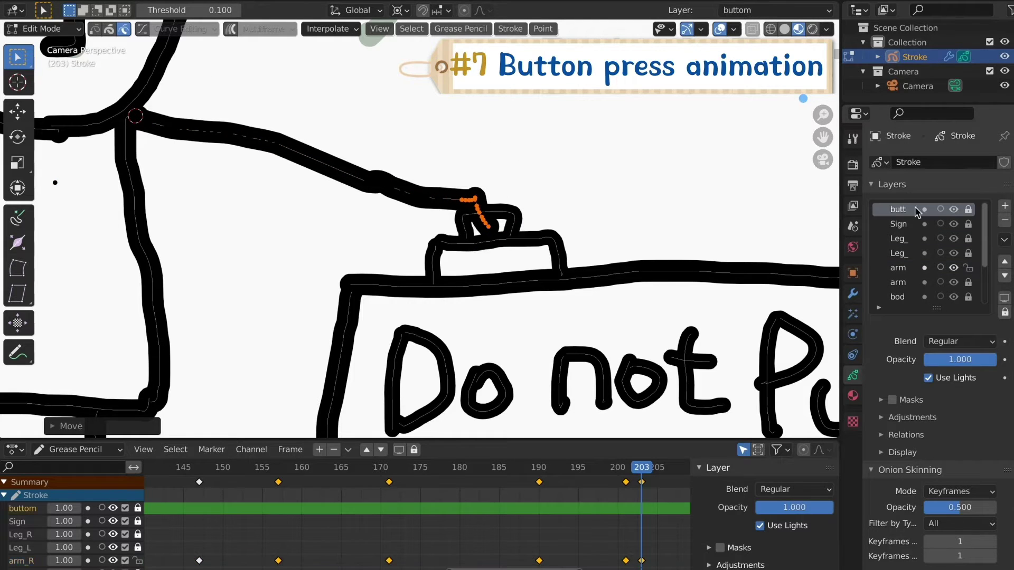
click(1004, 312)
click(968, 209)
click(627, 471)
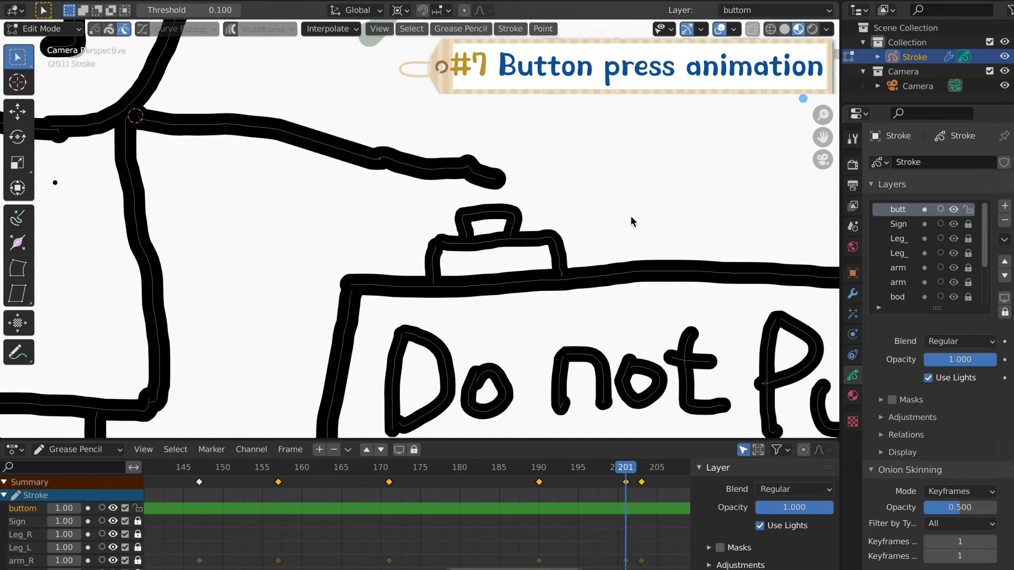
Move the button cap down into its base on a new keyframe at frame 203 and play the press.
drag(641, 471, 641, 471)
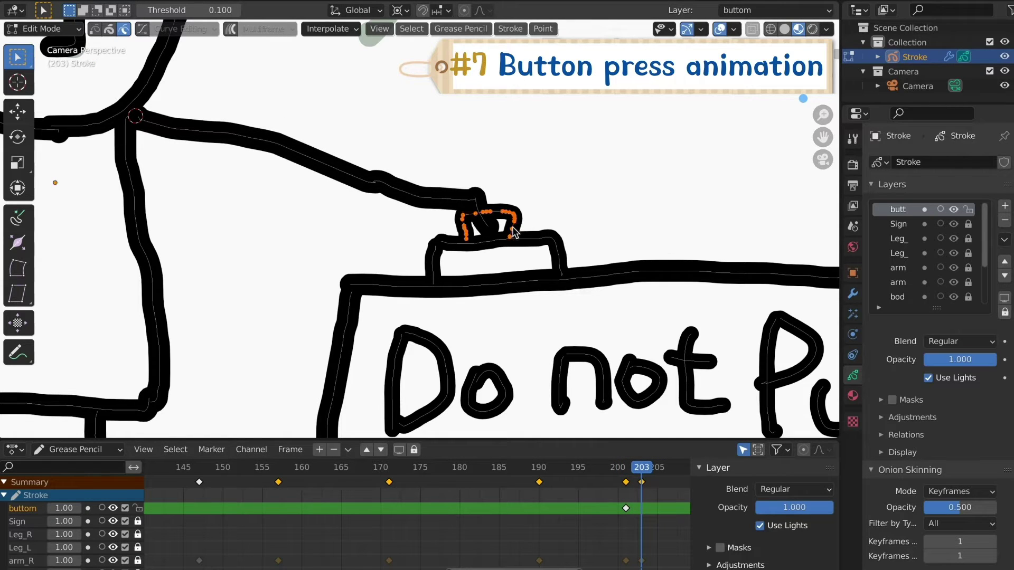
key(g)
click(518, 253)
key(Home)
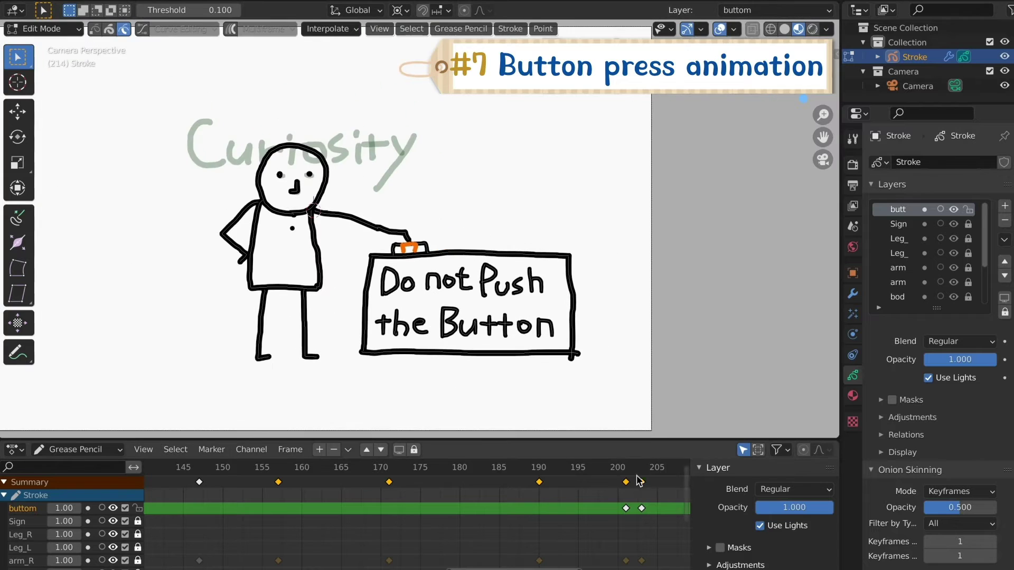
key(space)
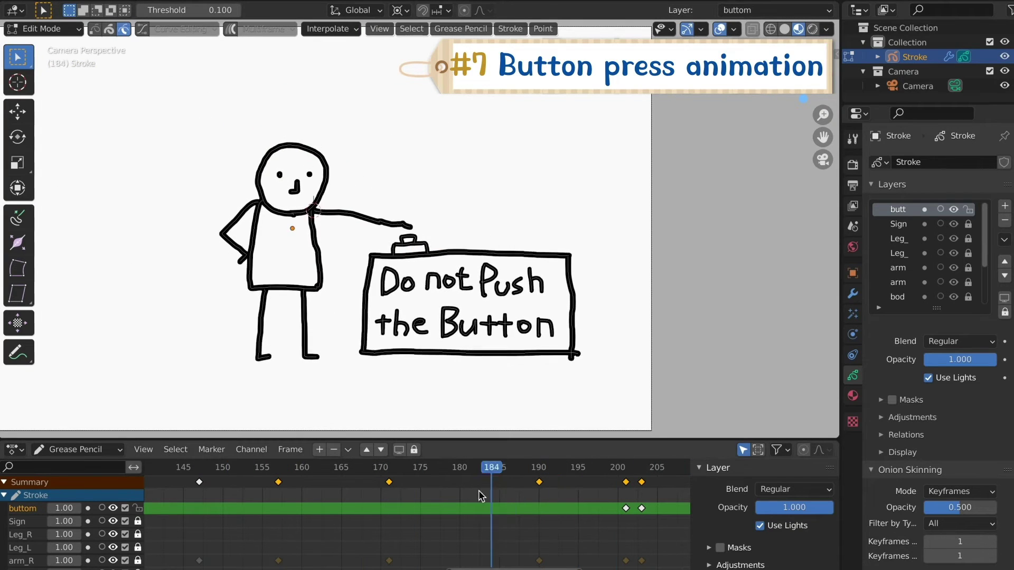
key(Escape)
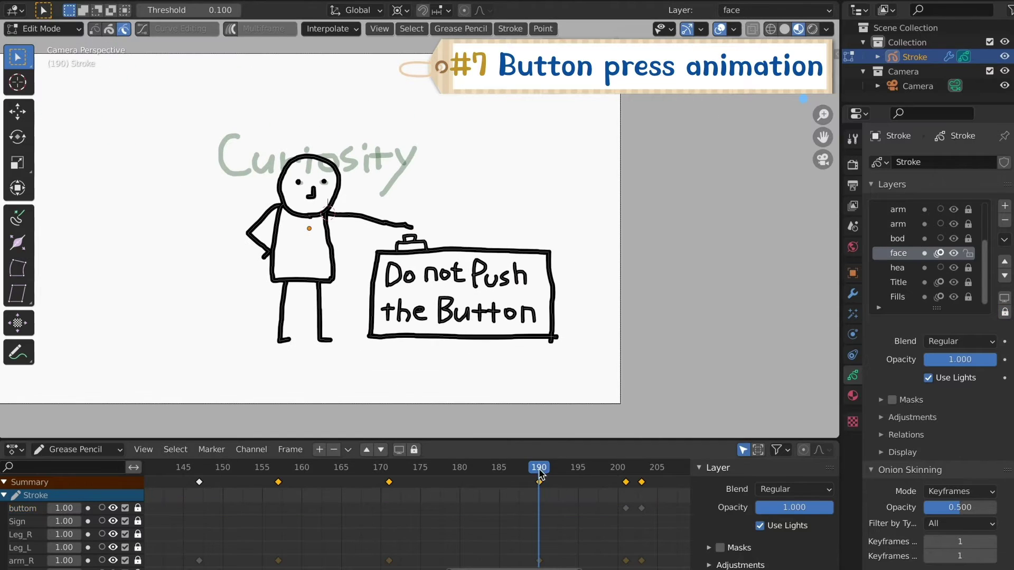
Duplicate the face layer's keyframe at frame 189 and draw a smiling mouth at frame 190 in Draw Mode.
key(Left)
key(i)
click(562, 214)
scroll(561, 214, up, 3)
key(Tab)
key(Right)
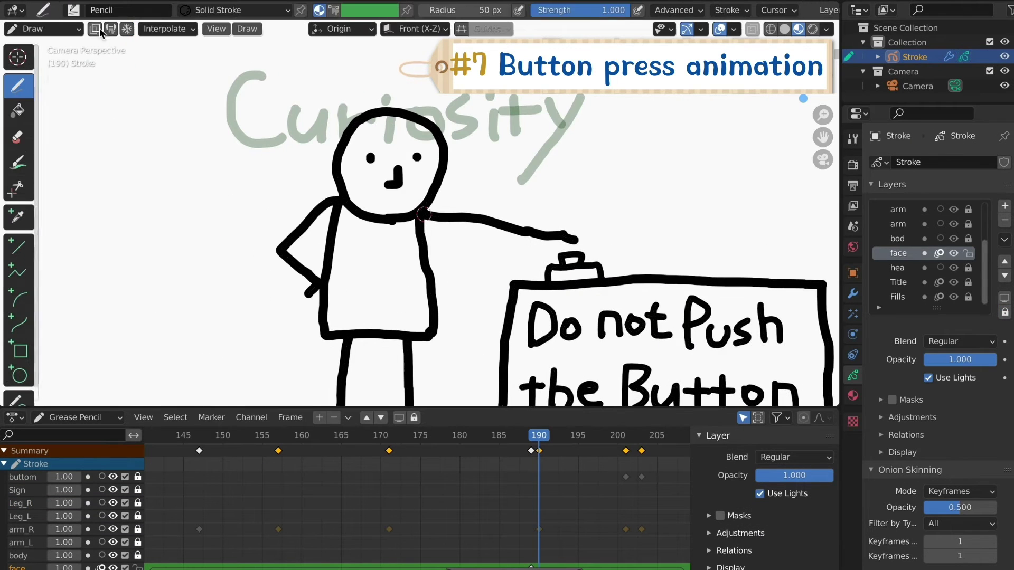
Step through the keyframes and play the animation to check the smile and the button press.
key(Up)
key(Up)
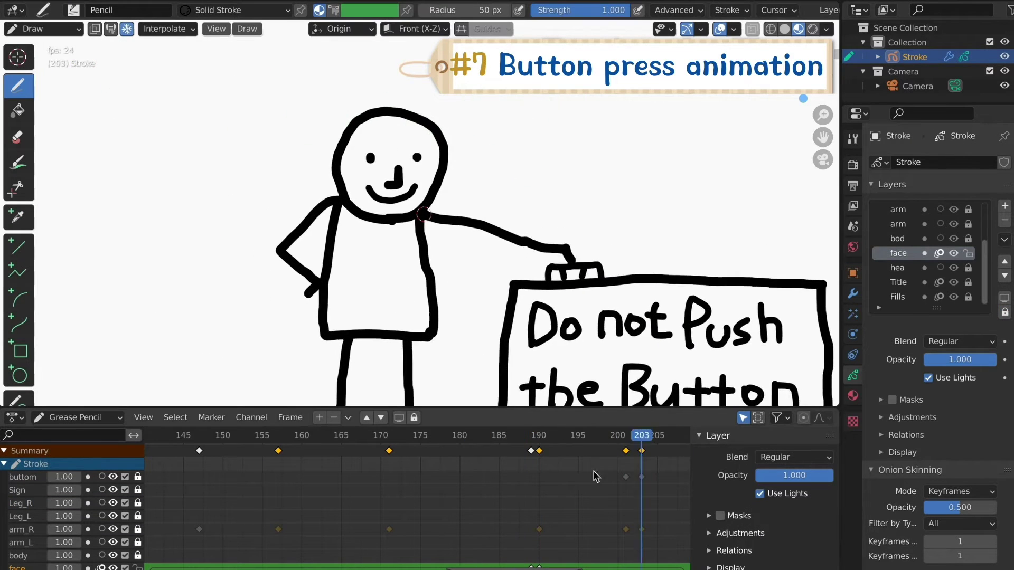
key(Down)
key(Left)
key(Home)
key(space)
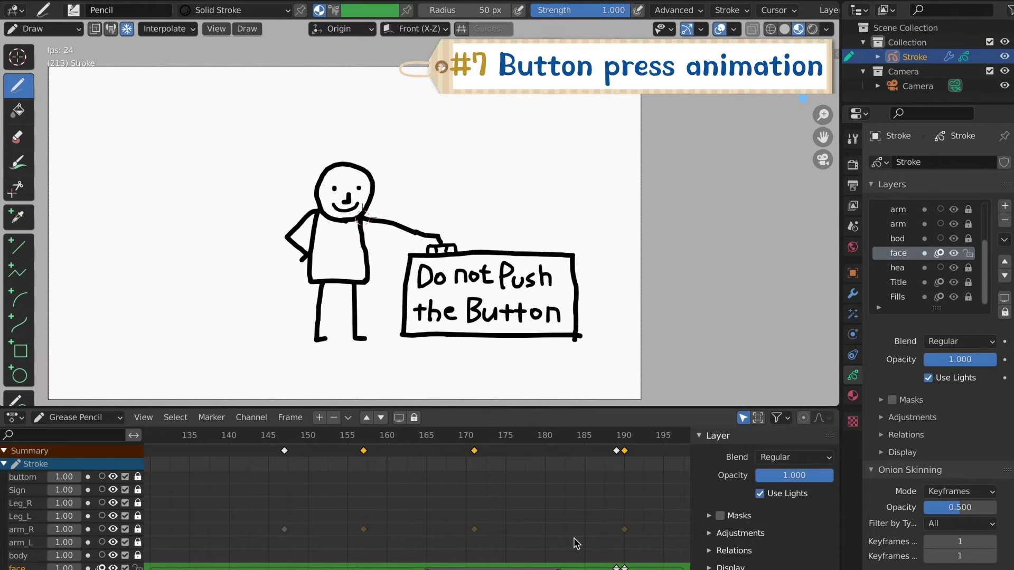
key(space)
Make the head layer active in Edit Mode and duplicate its active keyframe at frame 210.
click(446, 436)
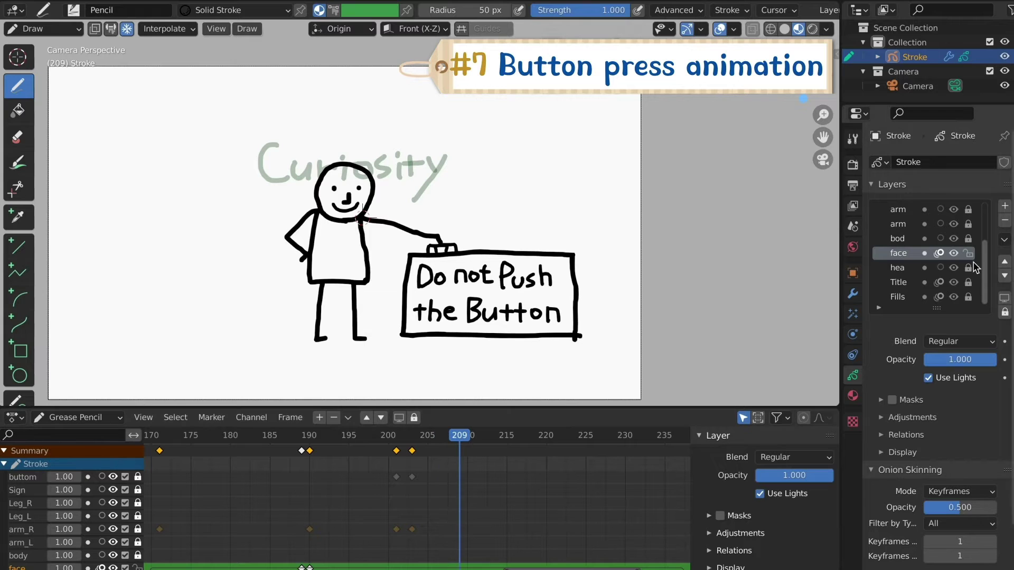
click(897, 267)
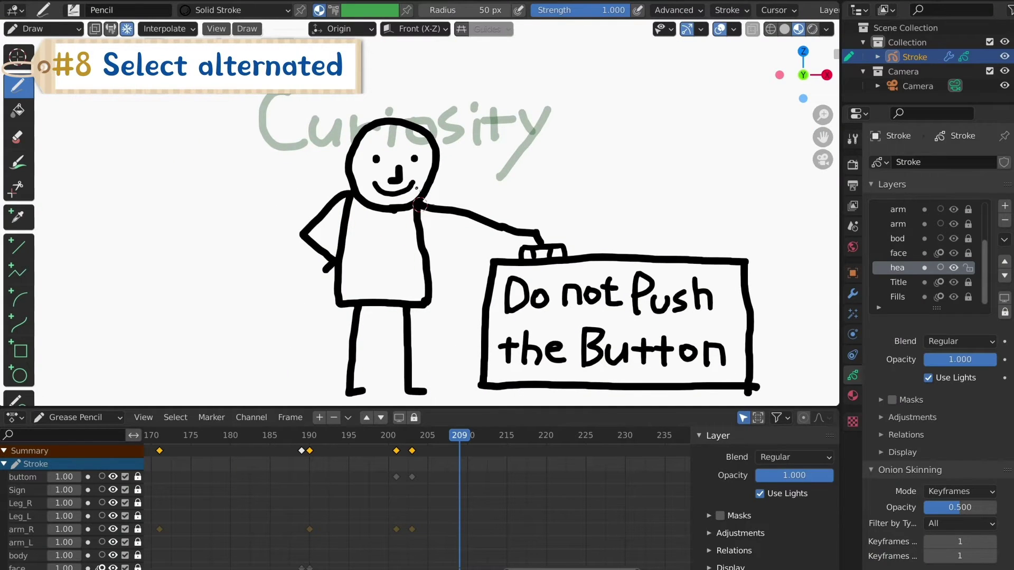
key(Tab)
key(i)
click(649, 181)
At frame 213, select alternated points of the head outline and keep only the upper ones selected.
click(491, 443)
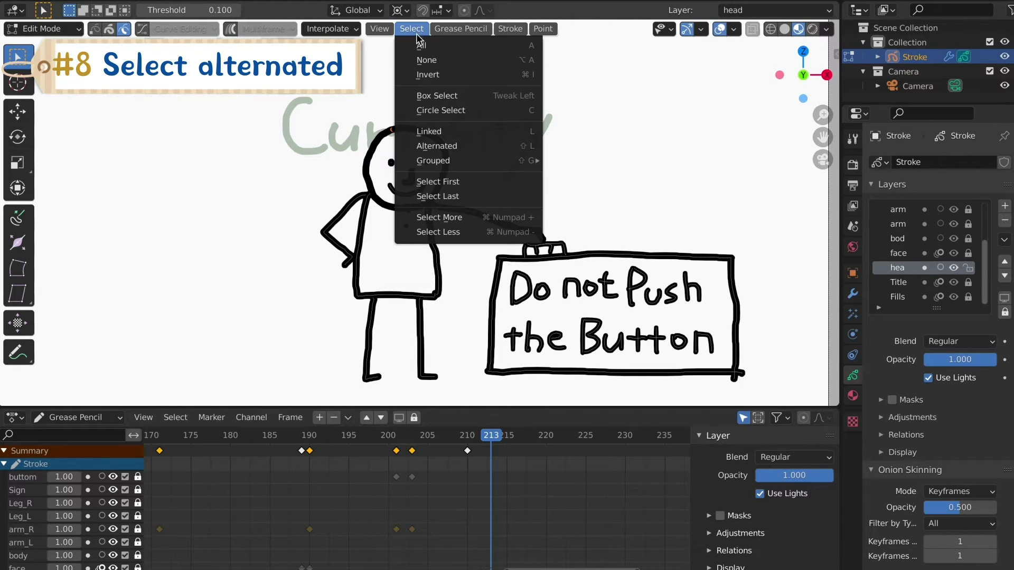
click(466, 150)
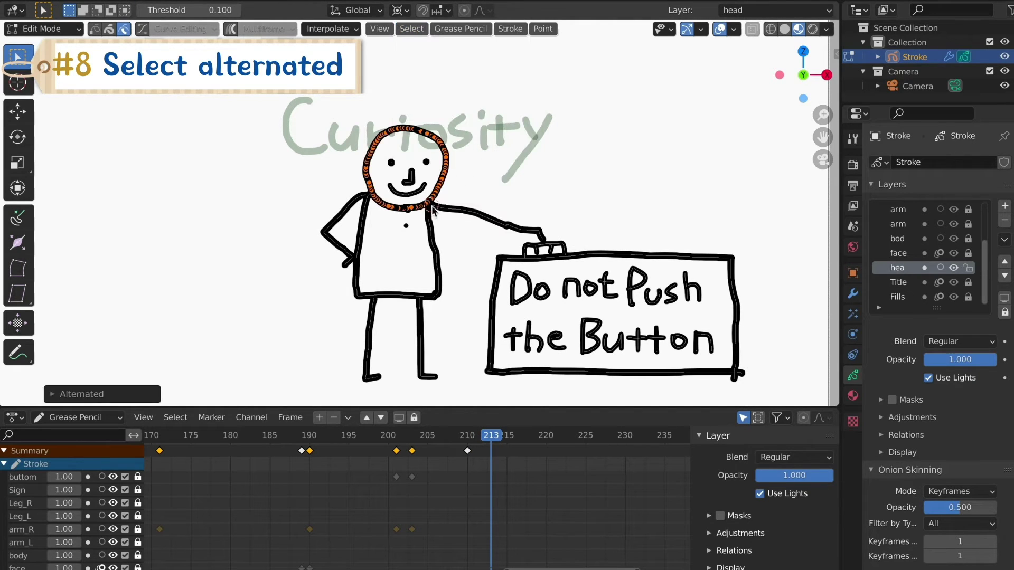
drag(460, 233, 323, 165)
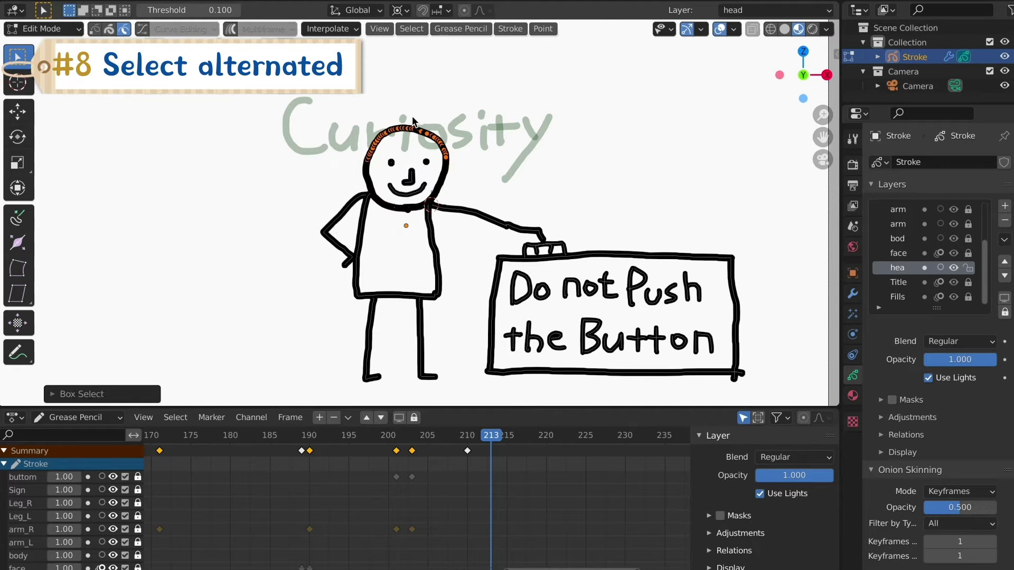
Extrude the selected head points upward about 0.8 m as hair and scale their tips outward about the median point.
key(e)
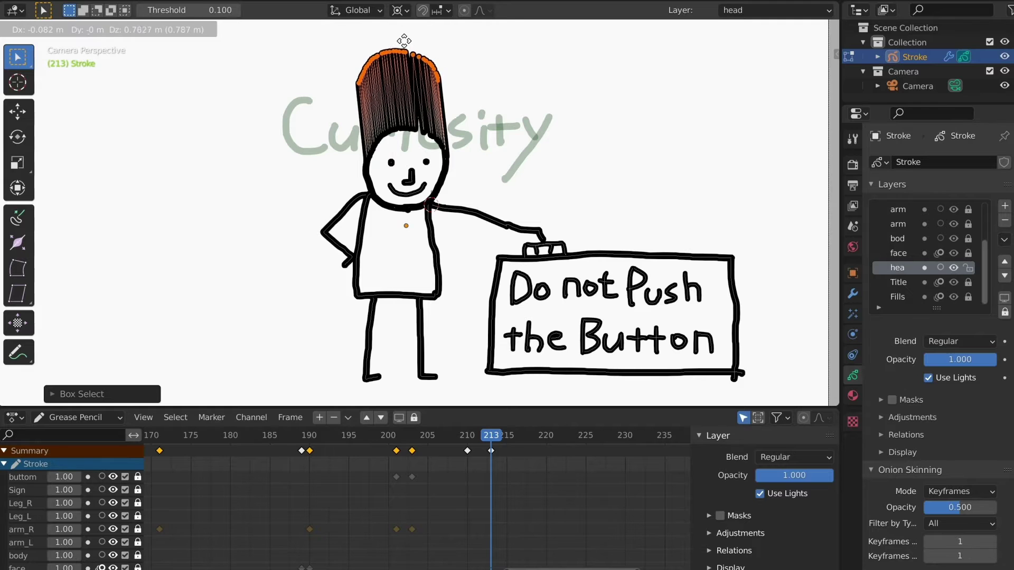
click(402, 39)
click(399, 10)
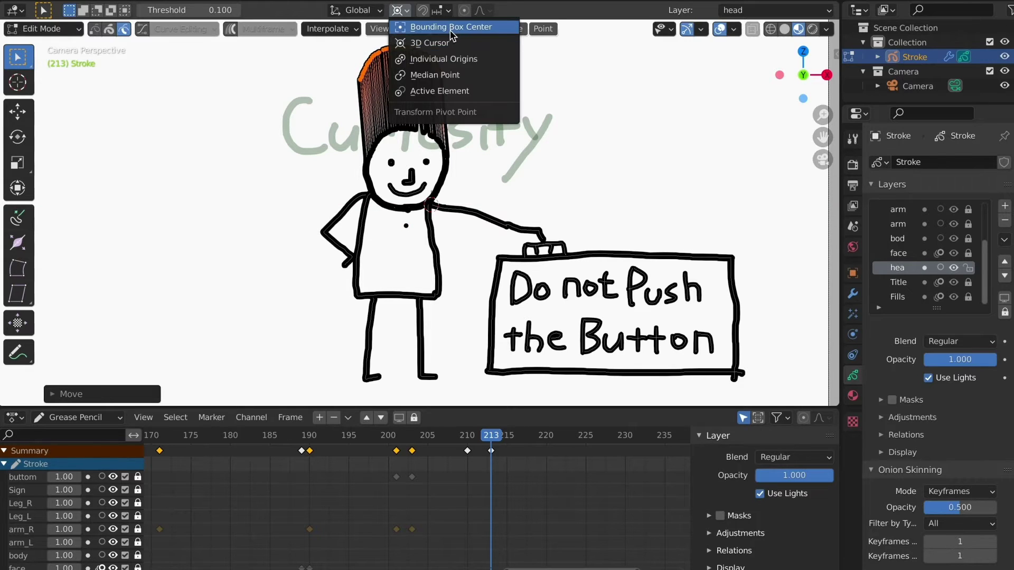
click(405, 72)
key(s)
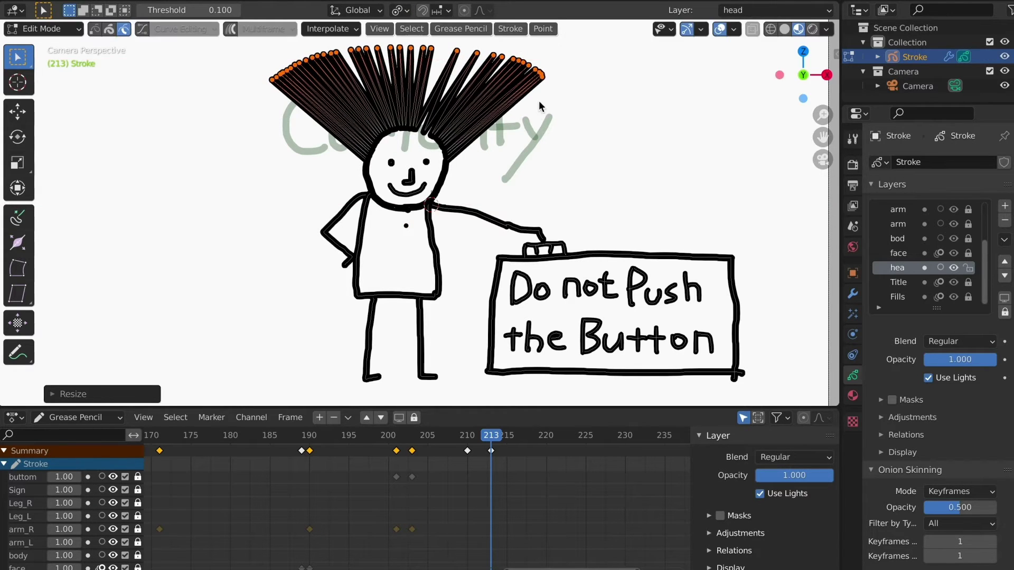
click(551, 94)
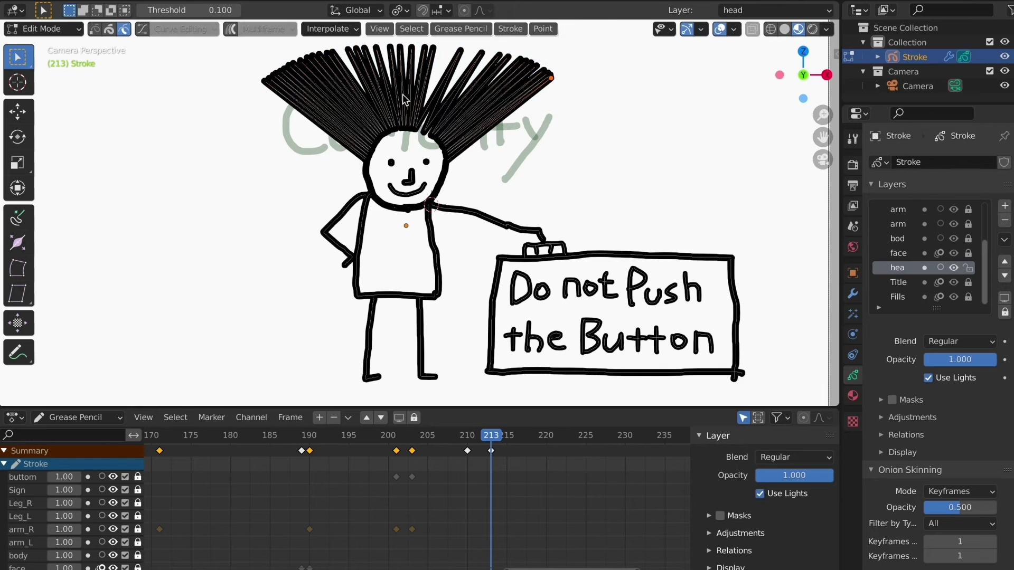
Select the whole head with its hair, tilt it back and move it away from the button.
drag(177, 42, 587, 212)
key(r)
click(452, 135)
key(r)
click(446, 136)
key(g)
click(436, 138)
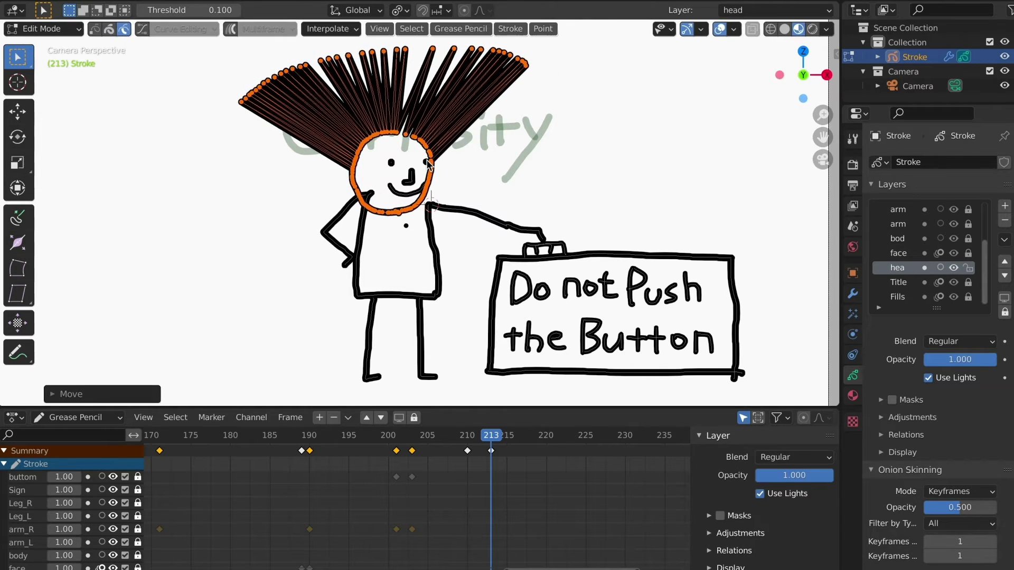
Turn on onion skinning for the head layer and duplicate the face layer's active keyframe at frame 210.
key(Down)
click(898, 254)
click(940, 267)
key(i)
click(613, 241)
In Draw Mode, replace the face at frame 213 with X-shaped eyes, two nostril dots and a wavy mouth.
key(Right)
key(Down)
key(Down)
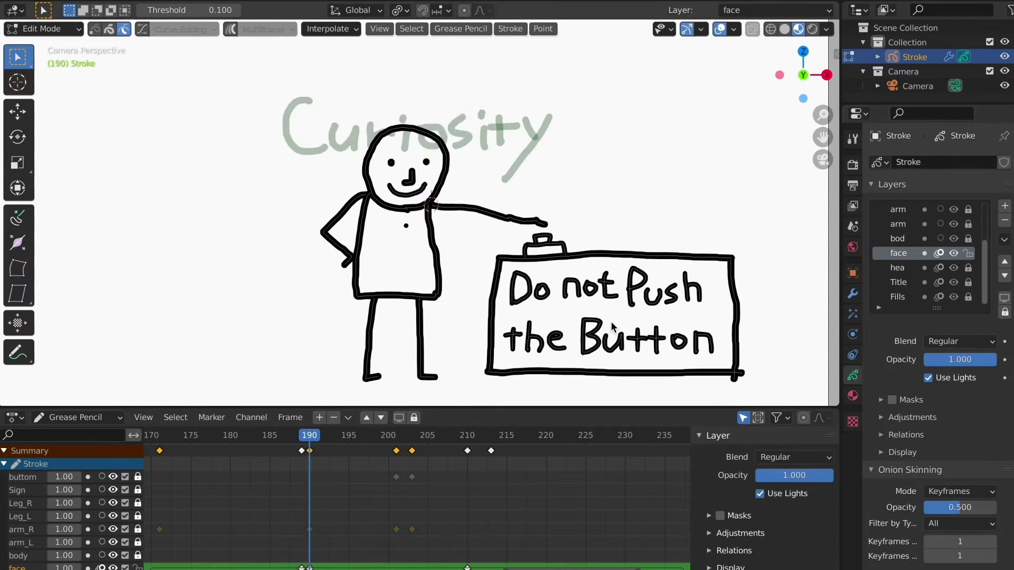
key(Up)
key(Right)
key(Right)
key(Right)
click(44, 29)
click(42, 87)
scroll(412, 174, up, 2)
scroll(69, 520, down, 3)
click(491, 513)
key(x)
drag(353, 142, 368, 152)
drag(364, 141, 353, 156)
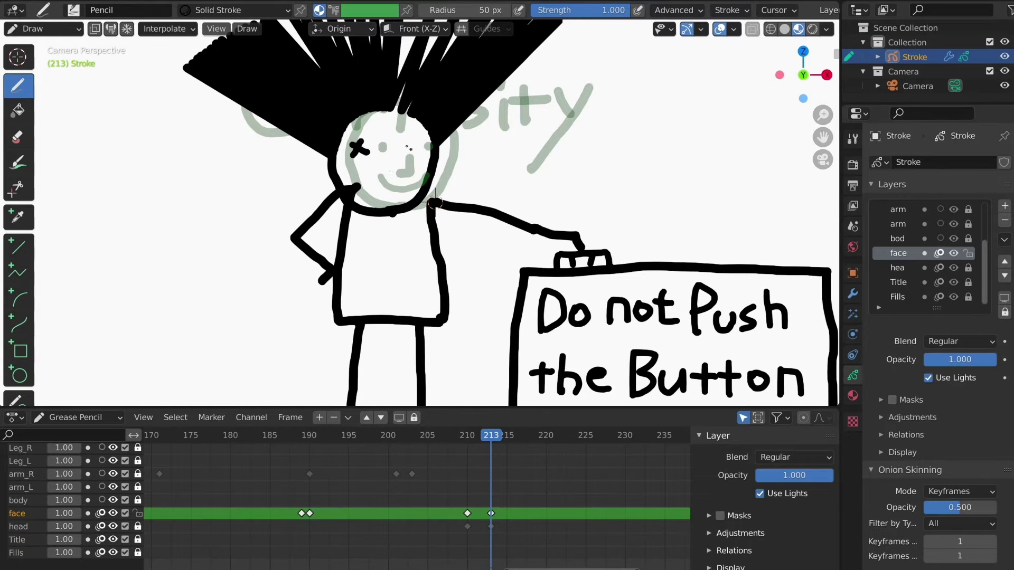
Duplicate the body layer's active keyframe at frames 210 and 213 and switch to Edit Mode.
mouse_move(498, 437)
mouse_down()
mouse_move(468, 438)
mouse_move(491, 437)
mouse_up()
click(898, 239)
key(i)
click(652, 166)
key(i)
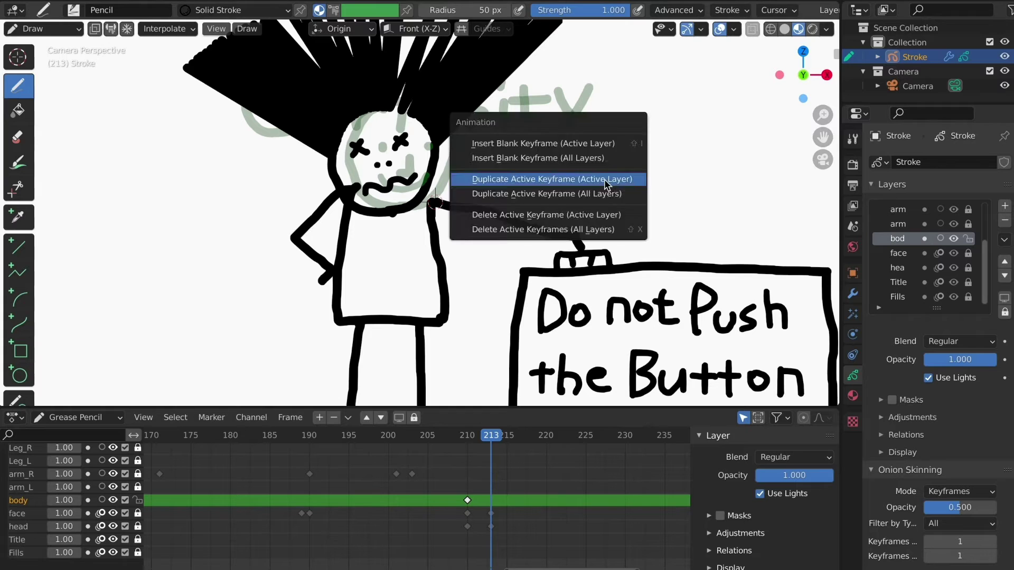
click(534, 174)
key(Tab)
Select the whole body outline at frame 213 and set the transform pivot point to 3D Cursor.
drag(317, 190, 447, 265)
key(r)
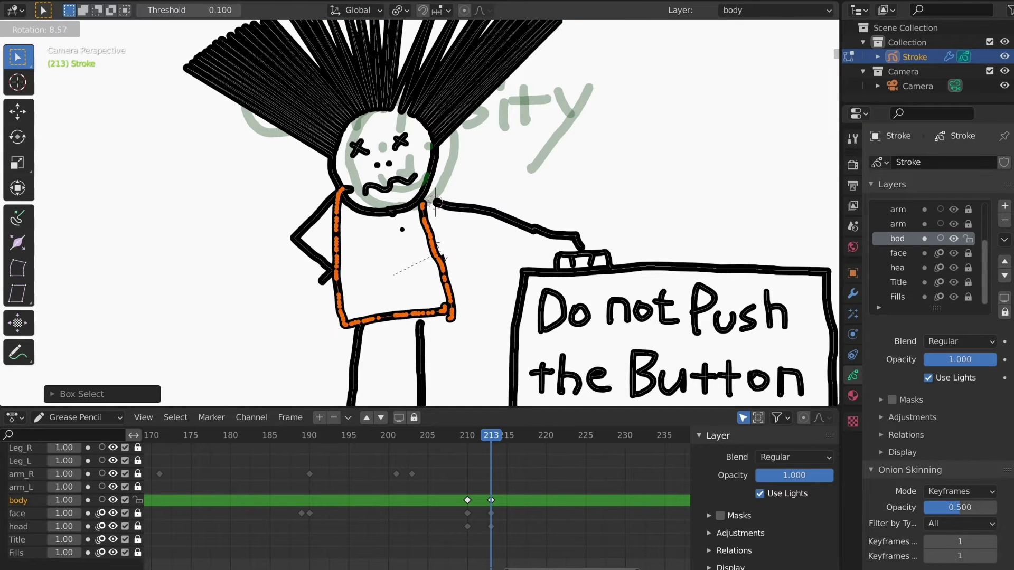
right_click(359, 335)
click(400, 10)
click(439, 41)
Rotate and move the body outline so it leans back, with its shoulders under the head and its hips toward the sign.
key(r)
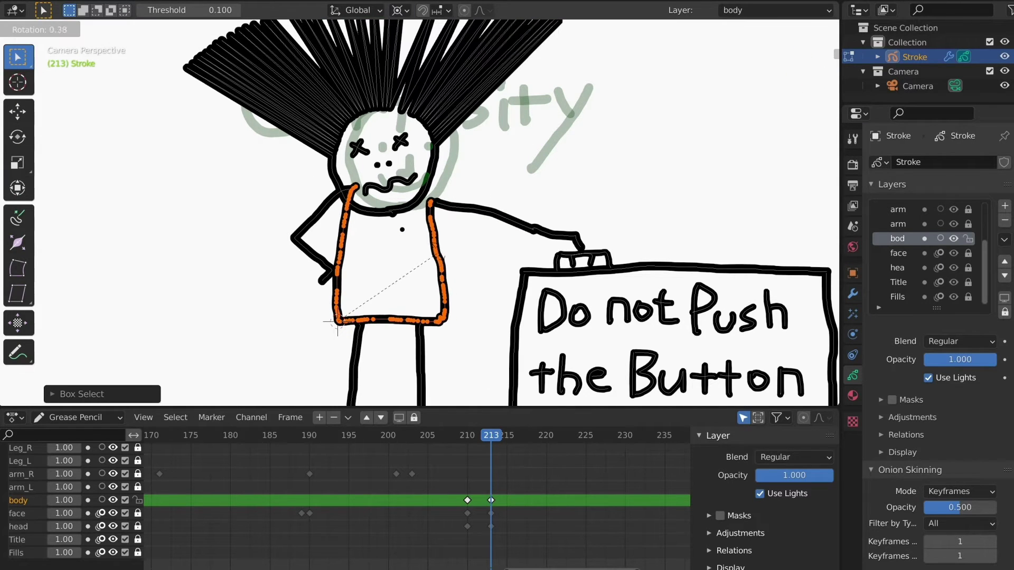
click(448, 266)
key(g)
click(451, 289)
key(r)
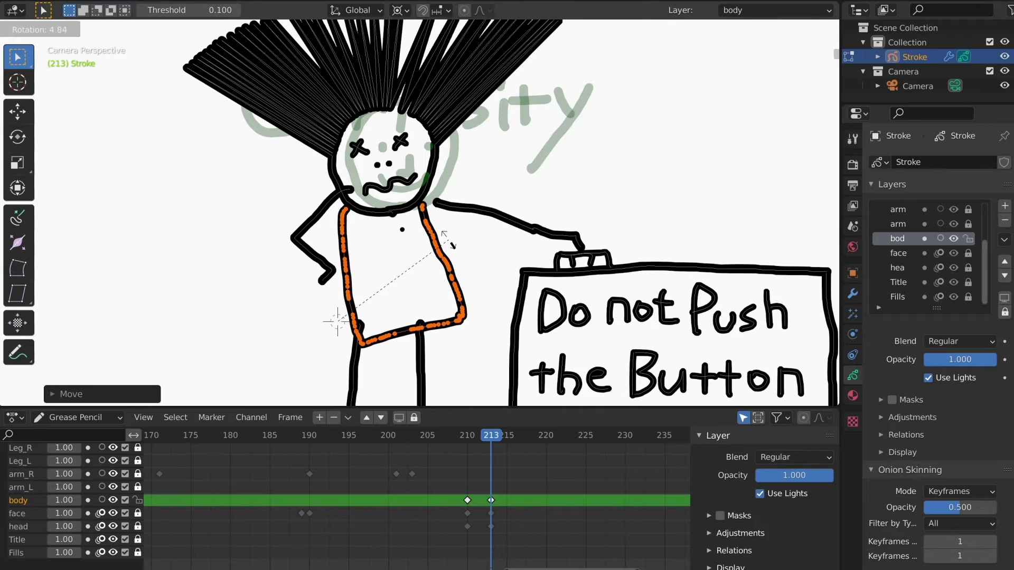
click(449, 239)
key(g)
click(452, 235)
key(r)
click(443, 234)
key(g)
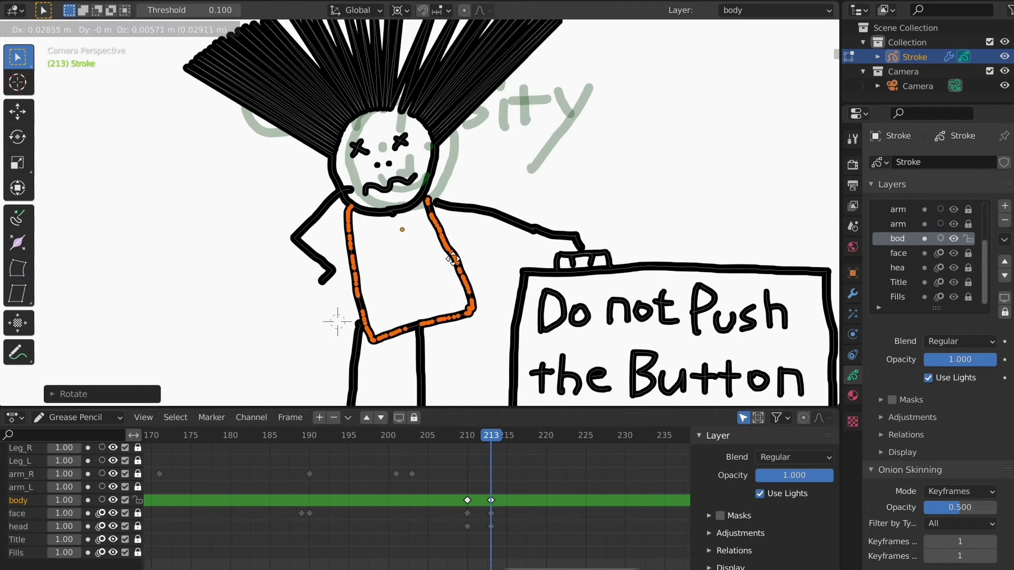
click(444, 258)
scroll(444, 258, down, 1)
shift+middle_drag(444, 258, 460, 231)
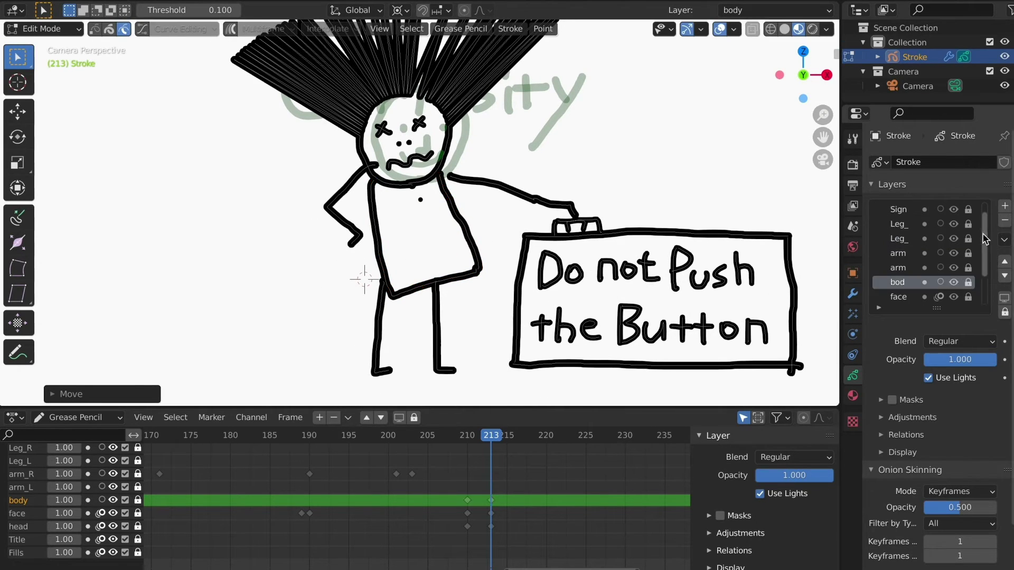
Duplicate the Leg_L layer's active keyframe at frame 210 and advance to frame 213 for its new pose.
click(954, 242)
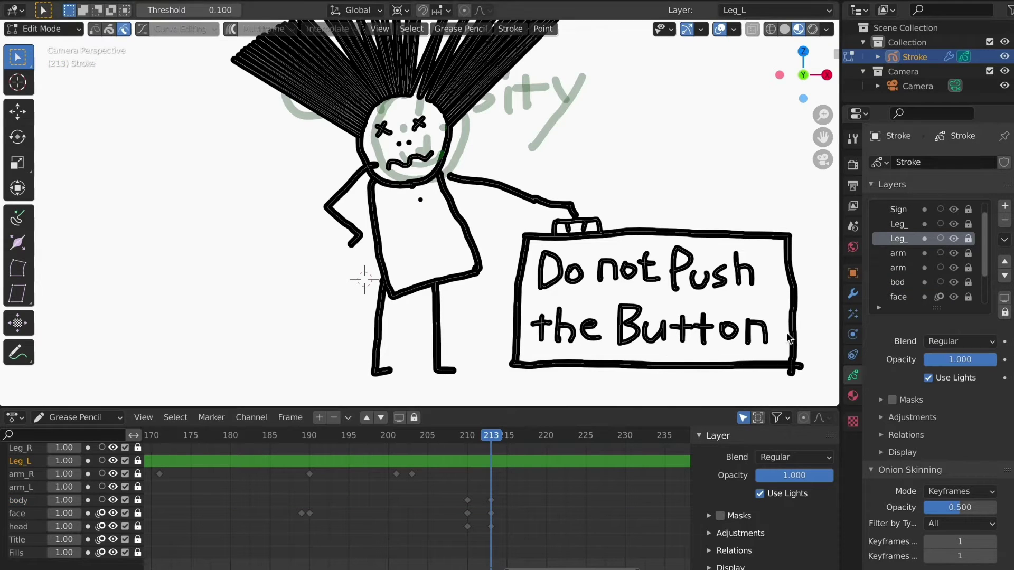
key(Down)
click(469, 437)
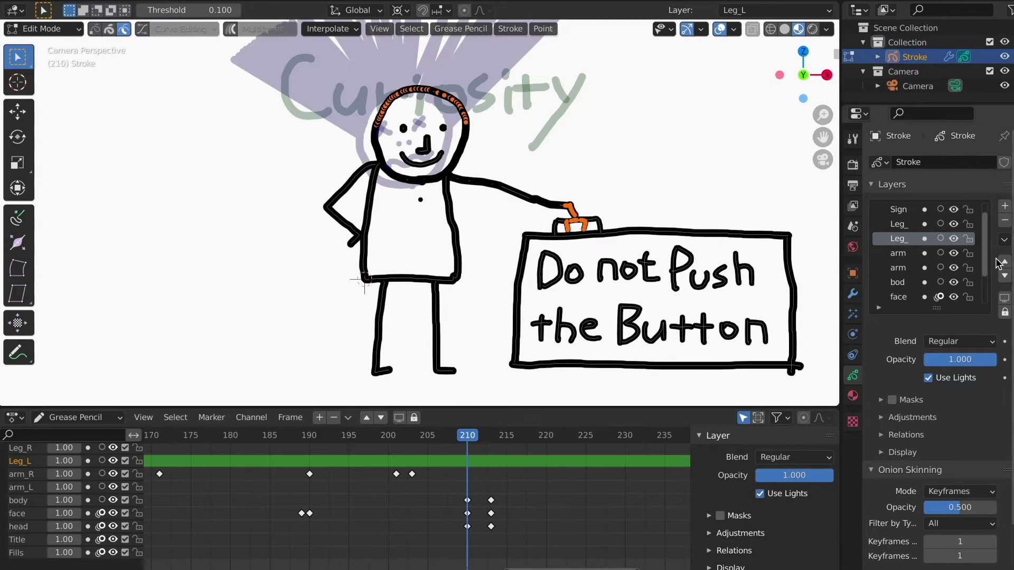
key(i)
click(521, 159)
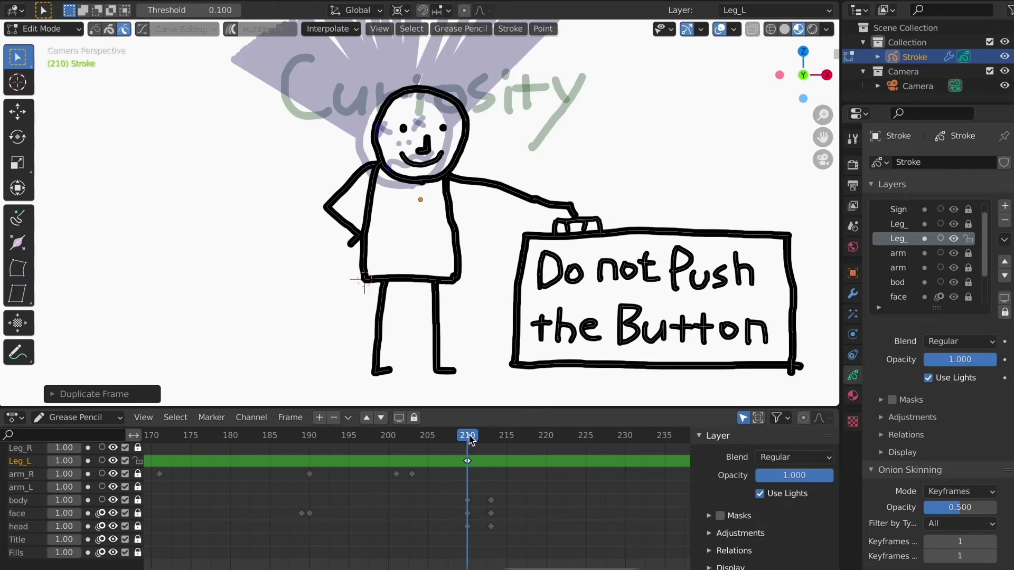
key(Right)
key(Right)
key(Right)
key(i)
click(689, 165)
Select the whole left leg at frame 213, rotate it outward away from the sign and attach it to the tilted hip.
click(72, 31)
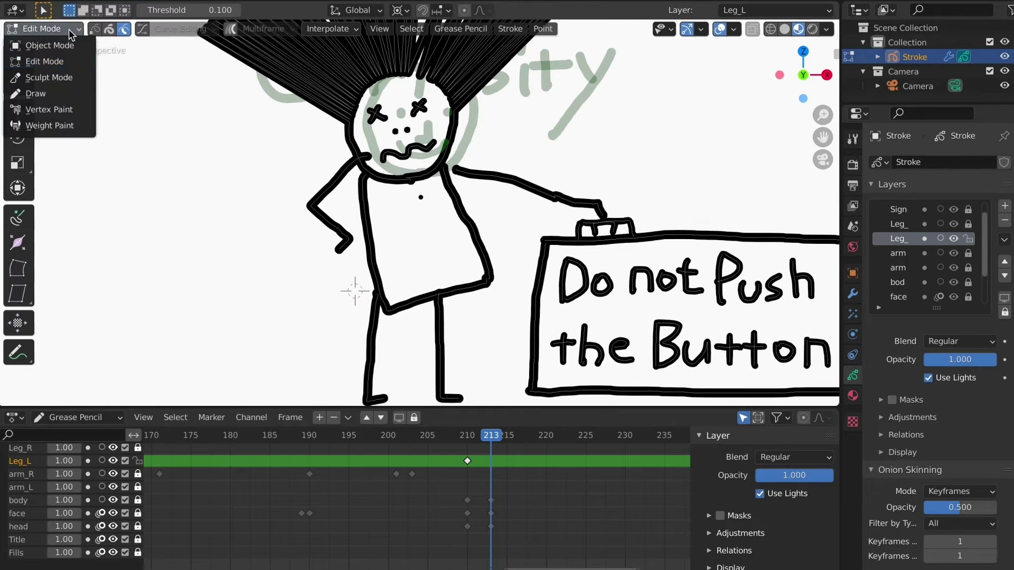
drag(410, 304, 343, 365)
scroll(481, 337, down, 1)
shift+middle_drag(481, 337, 499, 299)
key(r)
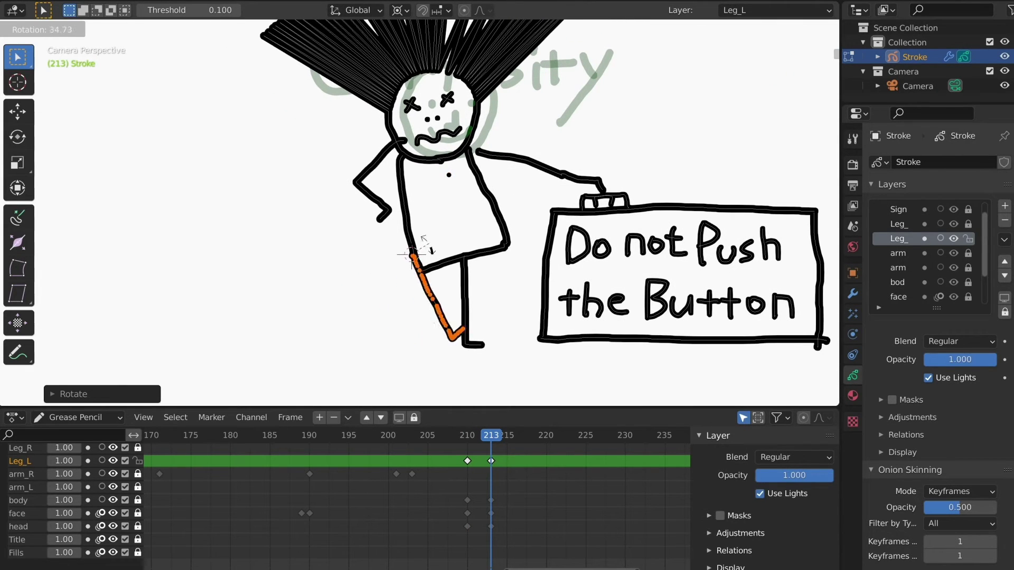
click(414, 268)
key(g)
click(425, 279)
Select the left foot, place the 3D cursor at the ankle and rotate the foot in line with the leg.
scroll(461, 338, up, 1)
shift+middle_drag(462, 339, 495, 288)
drag(396, 323, 352, 294)
shift+right_click(365, 291)
key(r)
click(347, 313)
click(405, 315)
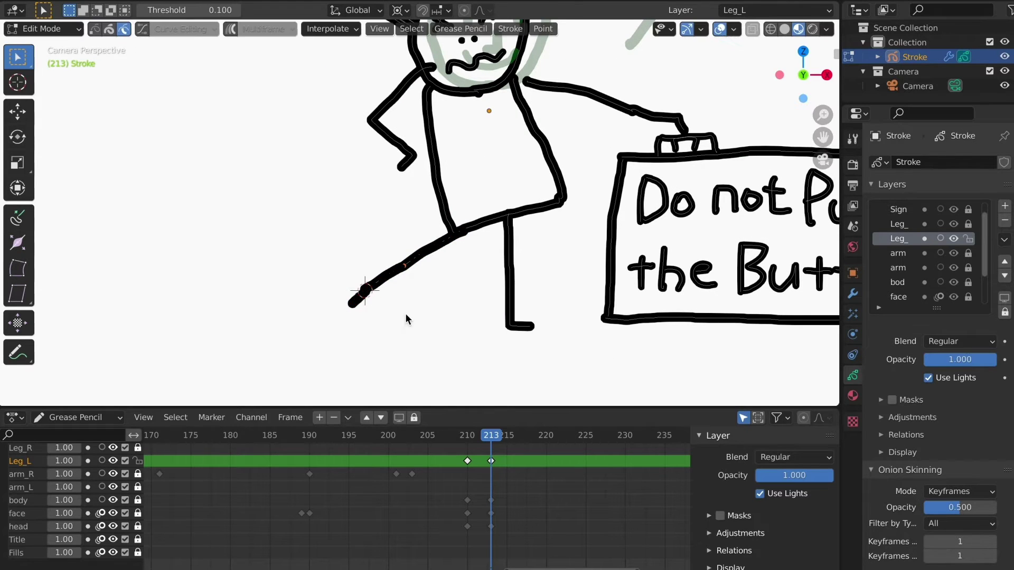
On the Leg_R layer, rotate the right leg toward the sign and move it so it joins the body's lower edge.
scroll(554, 294, down, 1)
shift+middle_drag(556, 289, 540, 324)
click(20, 448)
drag(461, 311, 517, 269)
key(r)
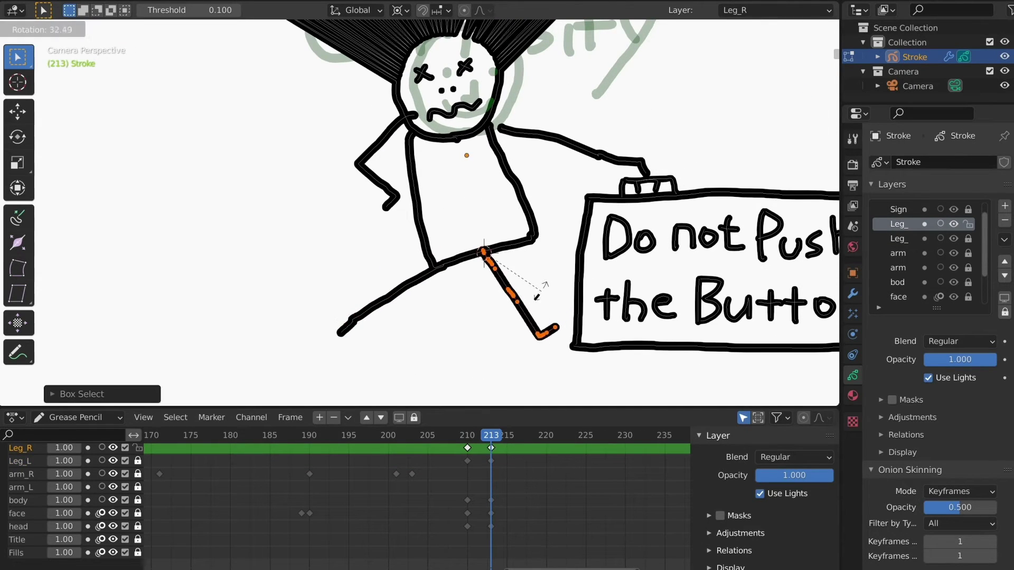
click(536, 288)
key(g)
click(577, 318)
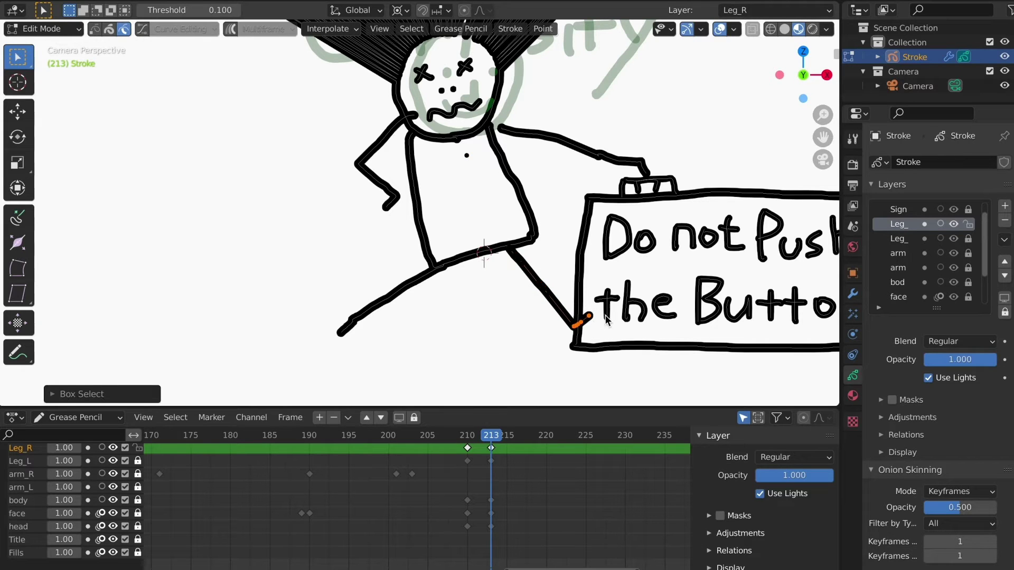
Rotate the right foot downward about the ankle so it points along the leg.
key(r)
click(573, 327)
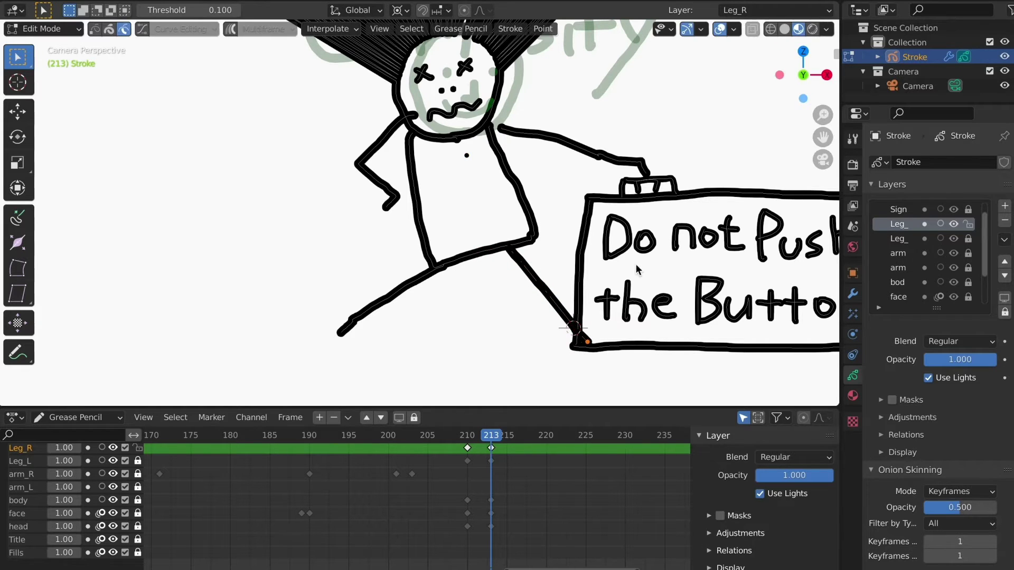
scroll(573, 327, down, 1)
scroll(572, 328, up, 1)
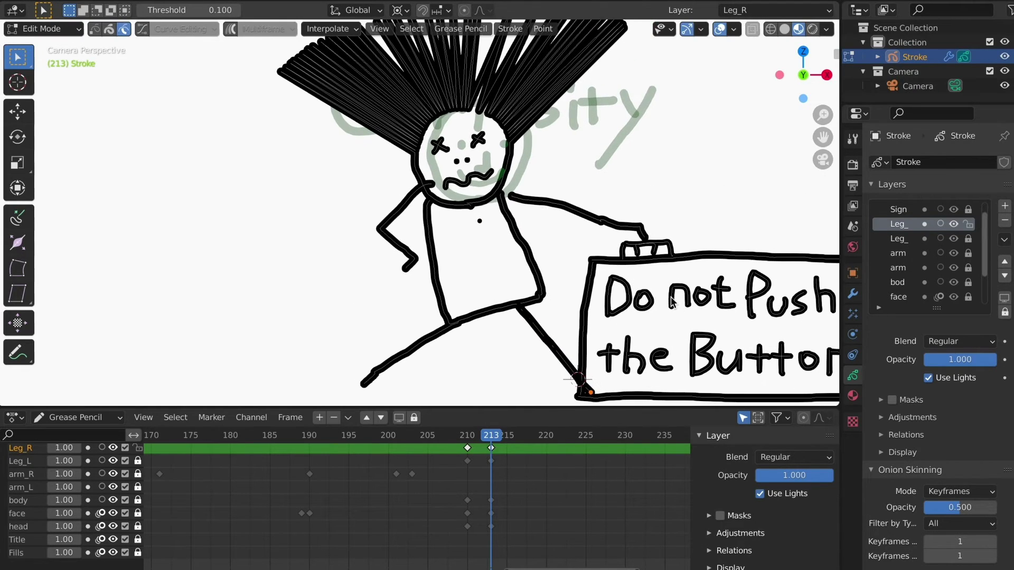
Duplicate the arm_R layer's active keyframe at frame 210.
click(962, 254)
click(467, 435)
key(i)
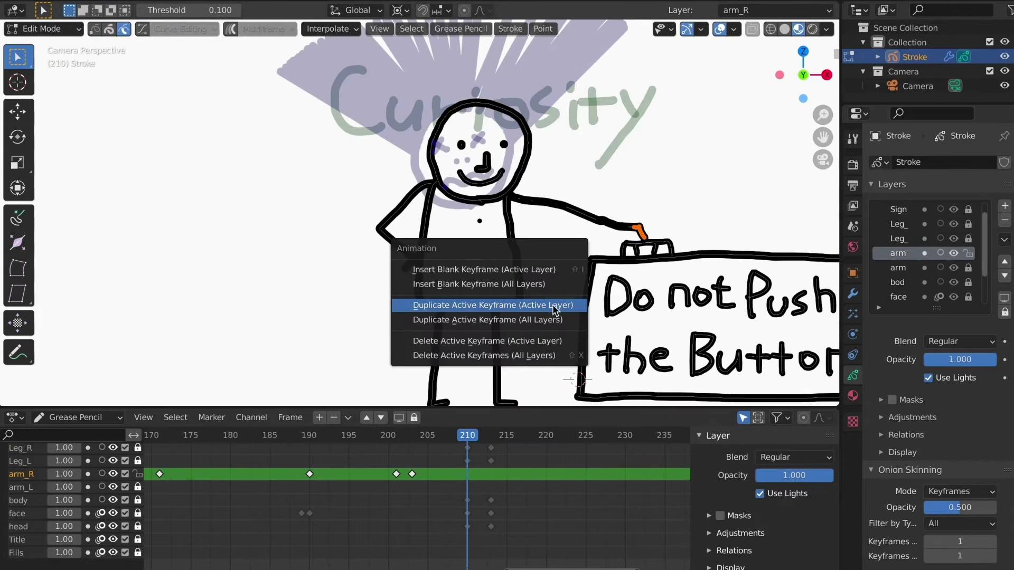
click(522, 301)
At frame 213, move the shoulder end of the right arm over to the tilted body's shoulder.
click(483, 436)
key(Right)
scroll(516, 204, up, 3)
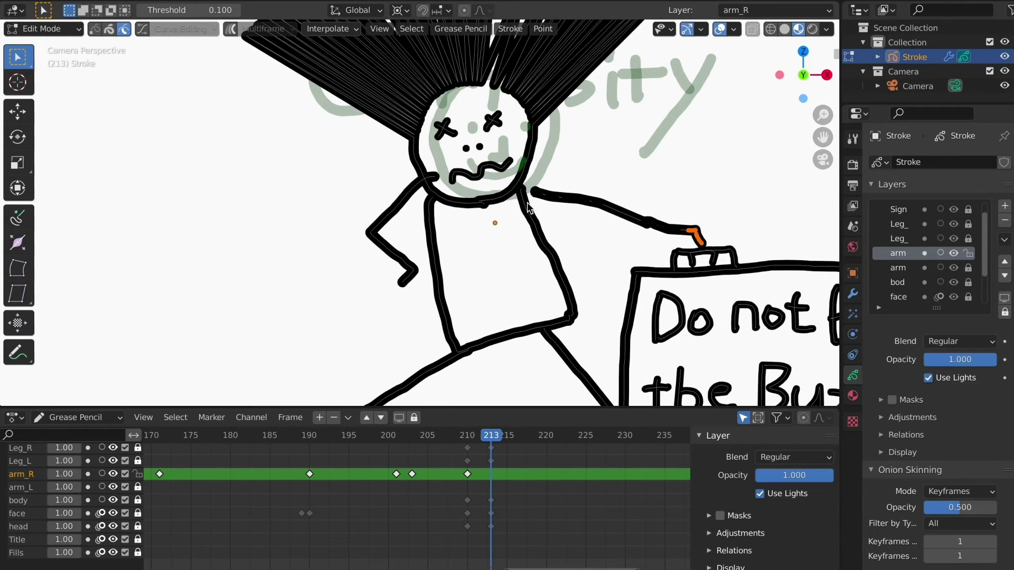
drag(459, 196, 459, 195)
key(g)
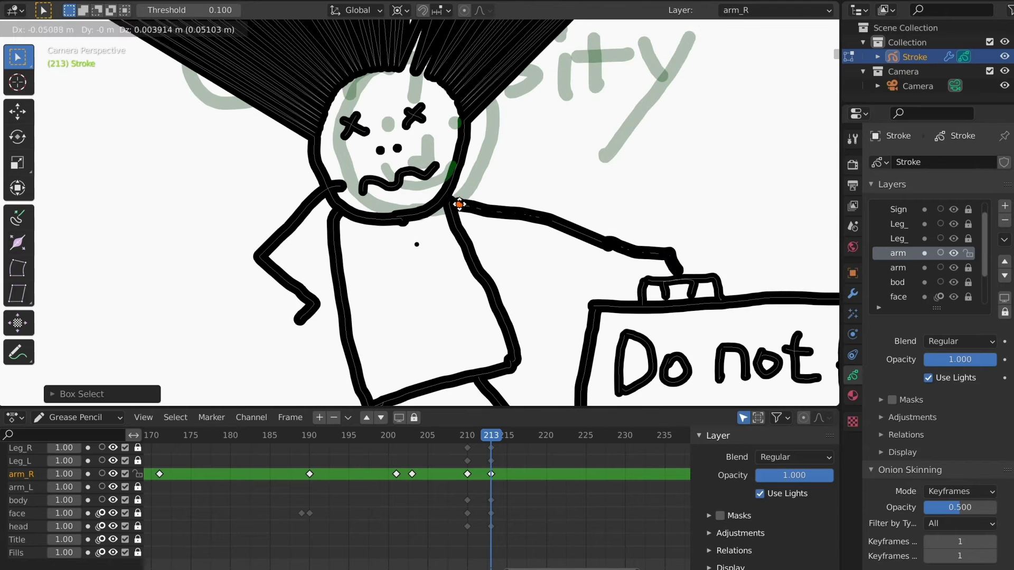
click(453, 203)
scroll(568, 262, down, 3)
Duplicate the arm_L layer's active keyframe at frame 210.
click(897, 268)
key(Left)
key(Left)
key(Left)
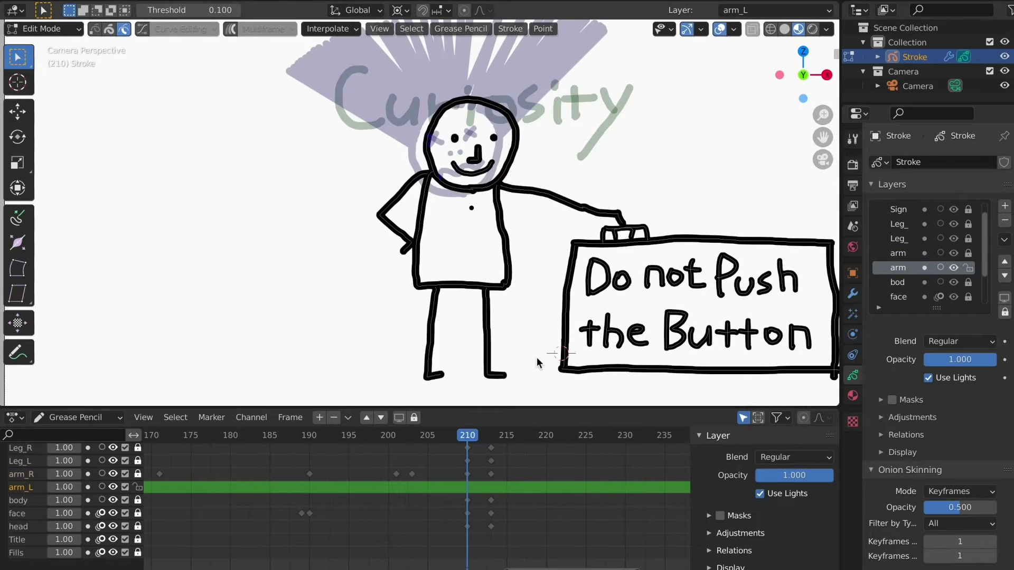
key(i)
click(559, 227)
At frame 213, select the whole left arm, move it onto the shoulder and swing it outward about the shoulder.
key(Right)
key(Right)
key(Right)
drag(348, 153, 442, 245)
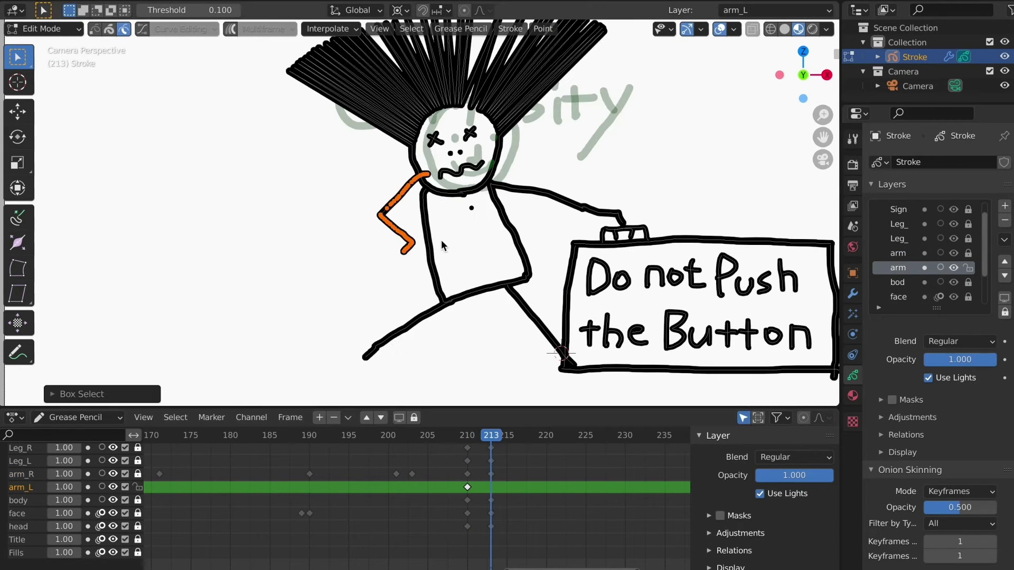
click(400, 10)
click(427, 43)
shift+right_click(431, 176)
key(r)
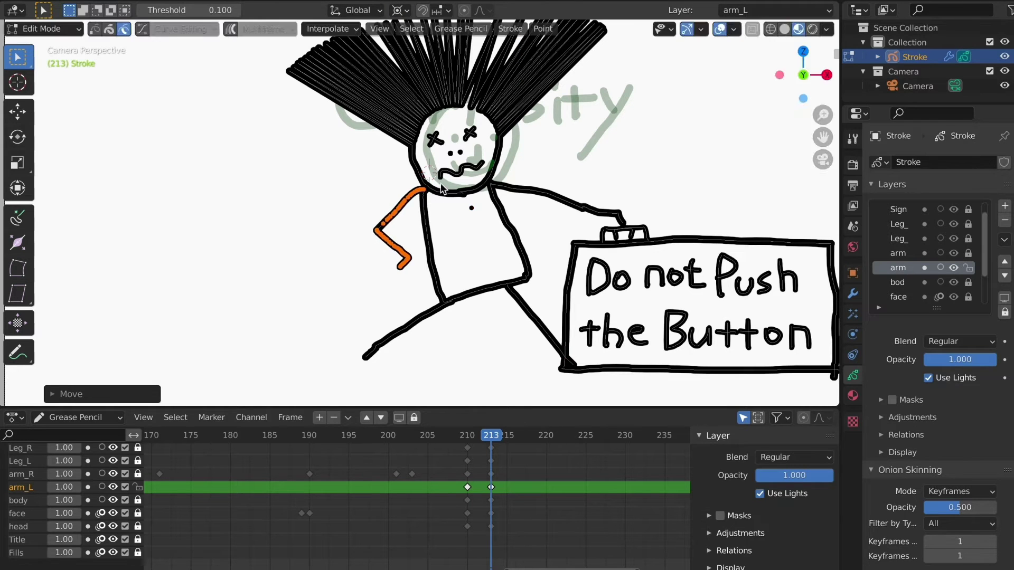
click(407, 184)
Select the left forearm and rotate it about the elbow so the arm stretches out straight.
drag(306, 151, 371, 232)
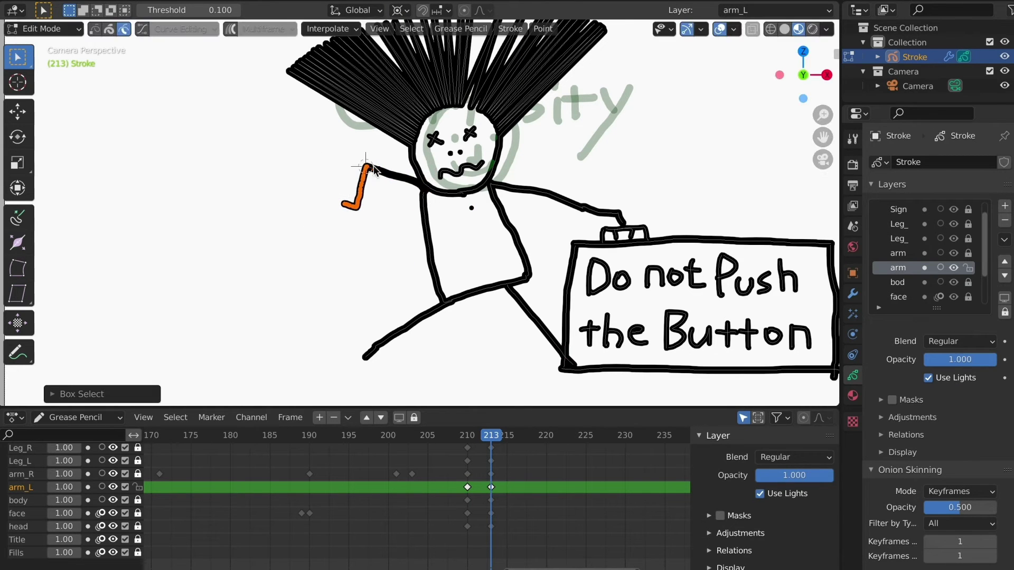
key(r)
click(349, 190)
Select the left hand, place the 3D cursor at the wrist and rotate the hand in line with the forearm.
scroll(348, 182, up, 4)
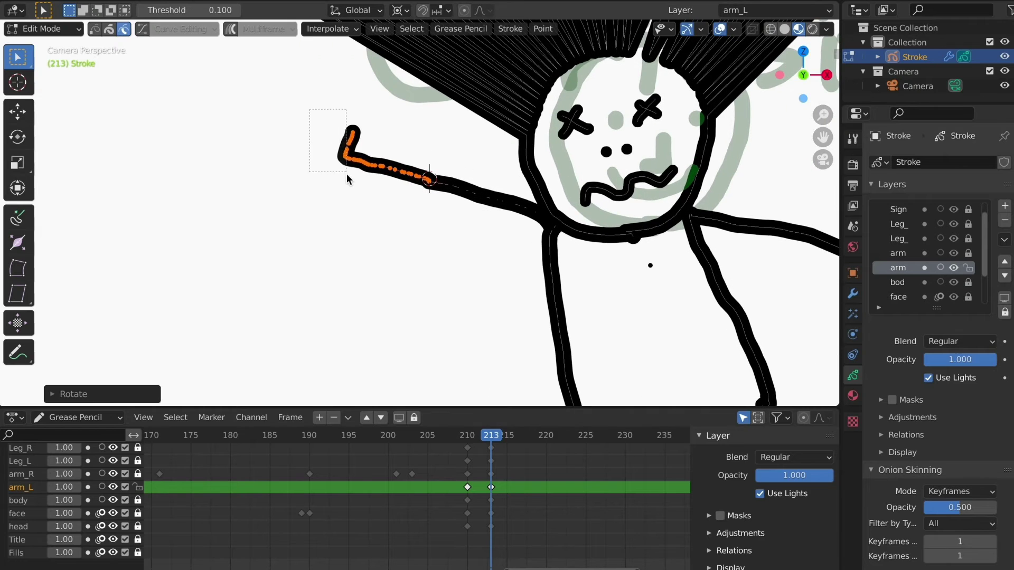
shift+right_click(346, 156)
key(r)
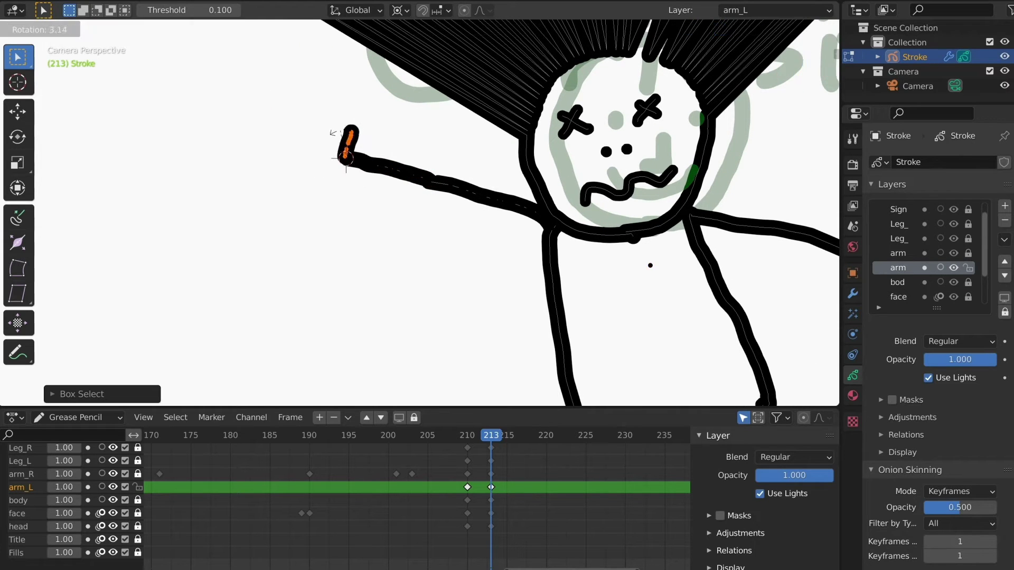
click(286, 175)
scroll(286, 175, down, 5)
shift+middle_drag(285, 175, 267, 137)
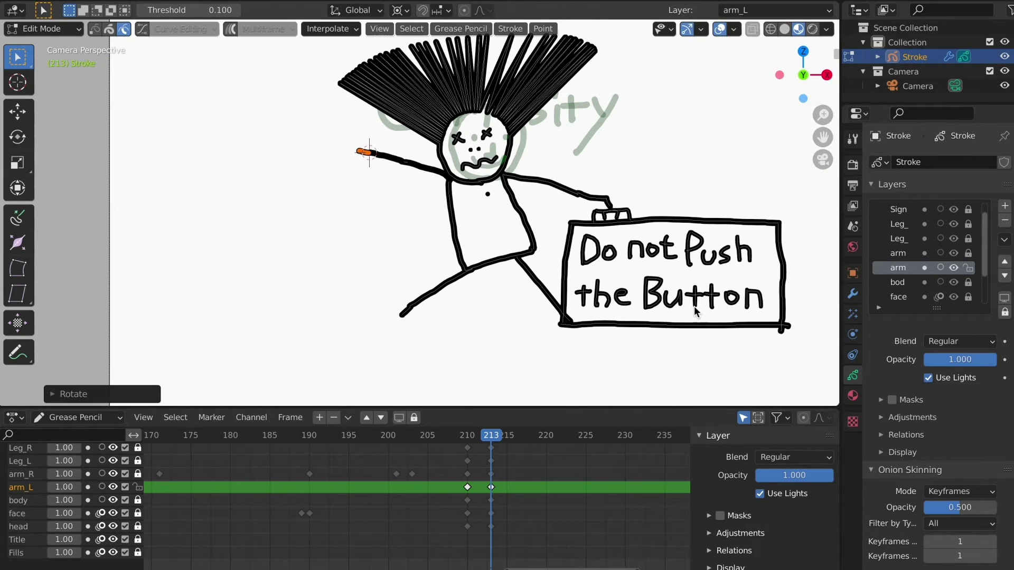
Switch to Object Mode and play the animation from the start to review the whole sequence.
click(555, 473)
key(Down)
drag(482, 446, 459, 445)
scroll(369, 295, down, 4)
click(52, 30)
click(52, 46)
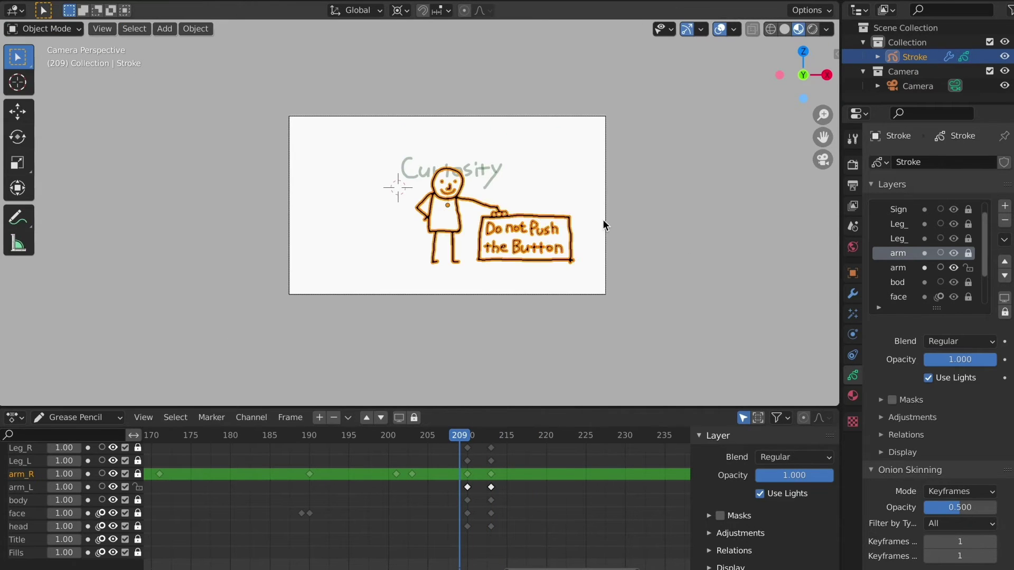
scroll(544, 285, up, 2)
click(389, 437)
ctrl+middle_drag(550, 565, 503, 565)
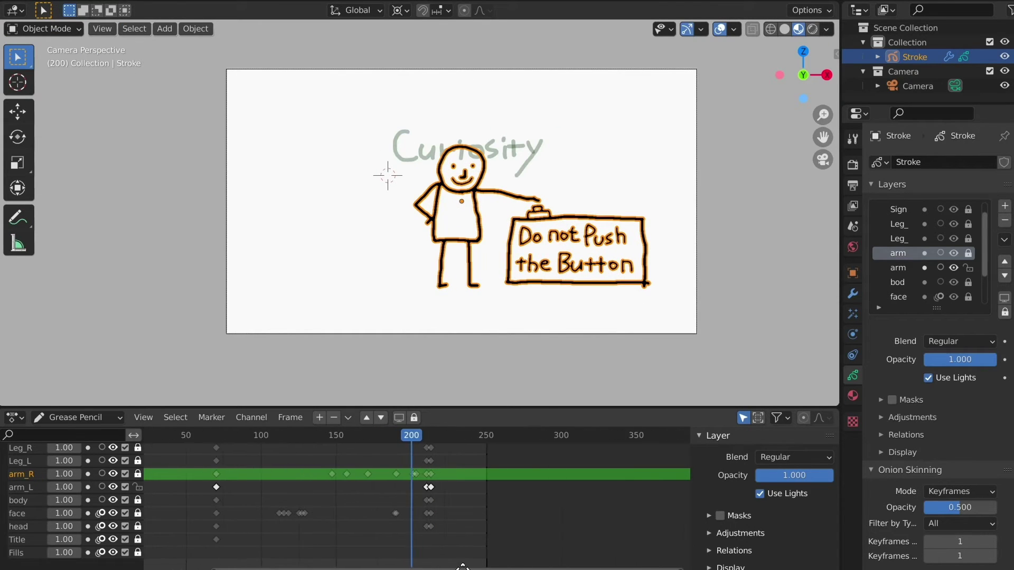
click(182, 436)
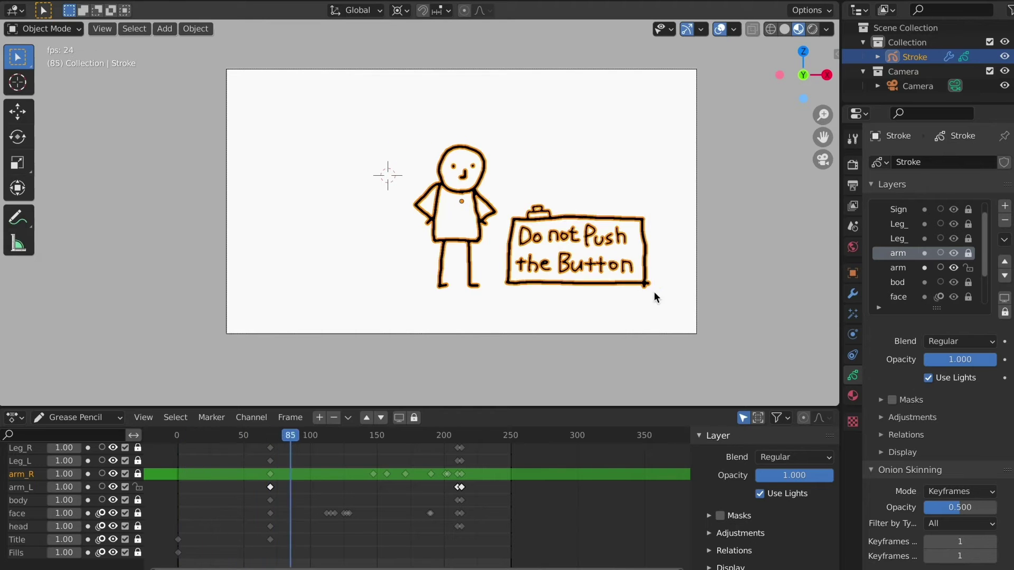
click(759, 265)
key(space)
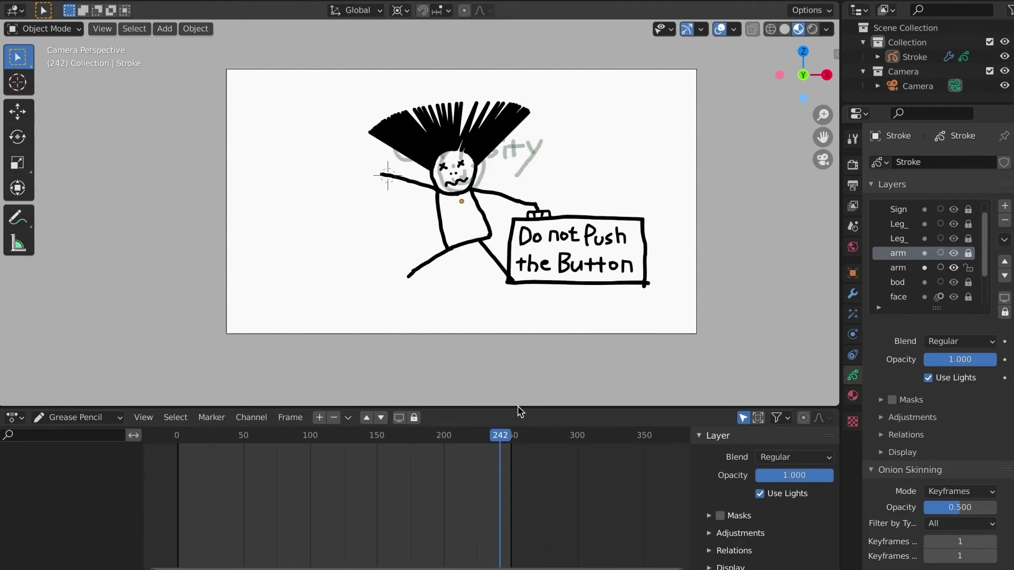
Reselect the stroke object and replay the transition into the shocked pose around frame 210.
drag(496, 437, 470, 442)
click(541, 281)
scroll(541, 282, up, 2)
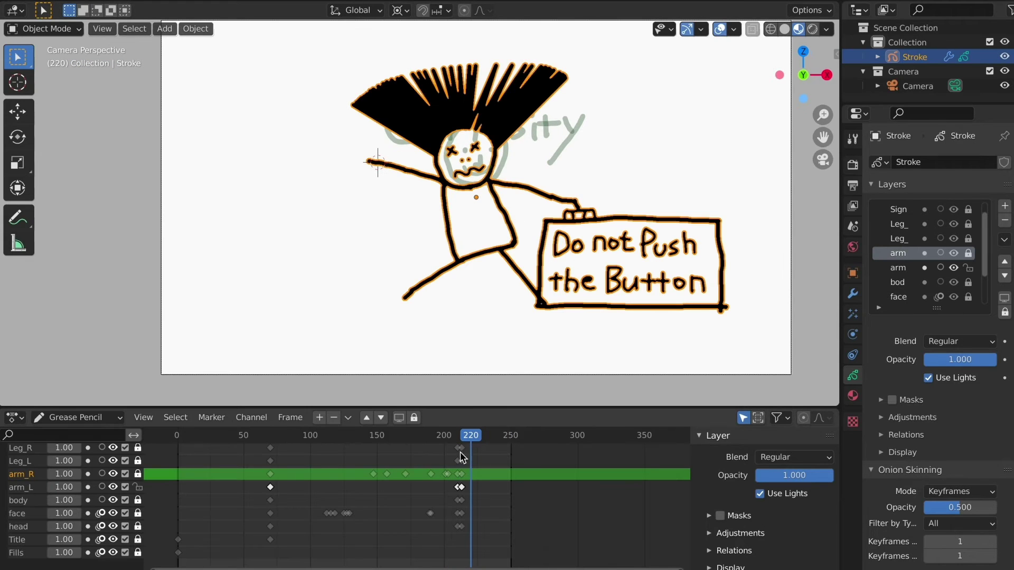
scroll(523, 499, up, 8)
scroll(535, 492, up, 7)
middle_drag(534, 488, 559, 507)
drag(527, 438, 353, 449)
key(space)
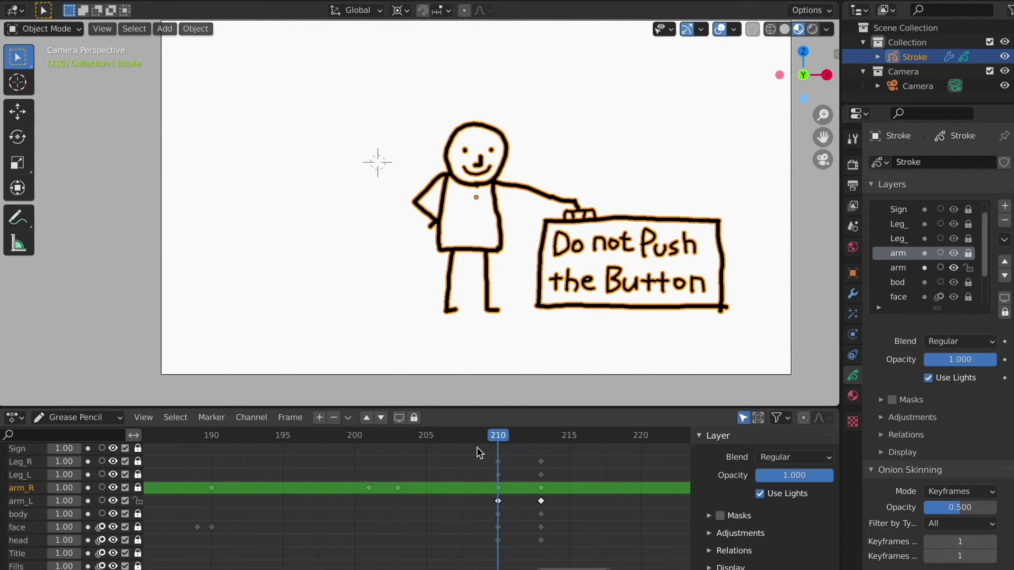
In Draw Mode at frame 211, interpolate a stroke sequence on all layers between the keyframes at 210 and 213.
drag(476, 453, 538, 443)
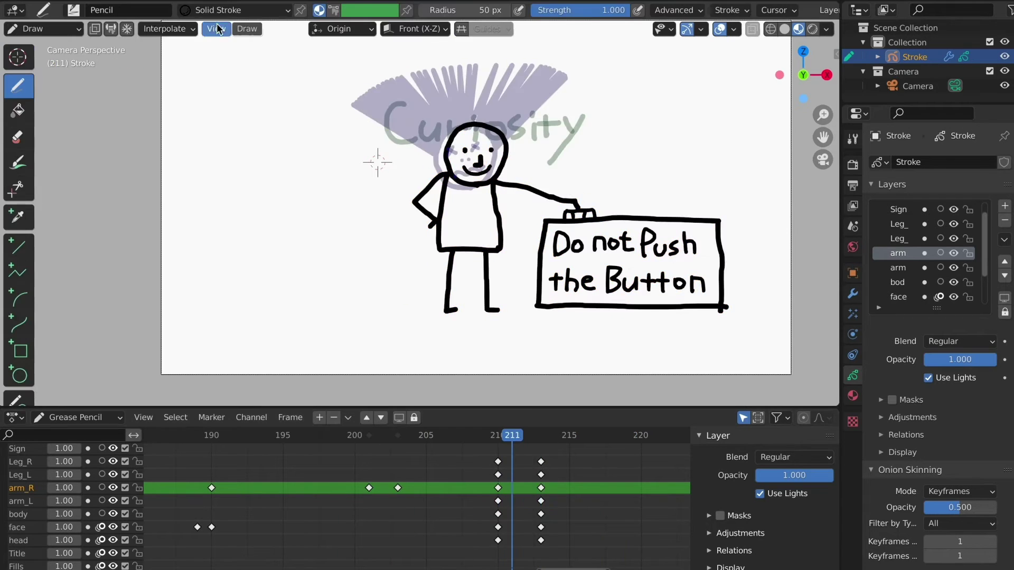
click(167, 29)
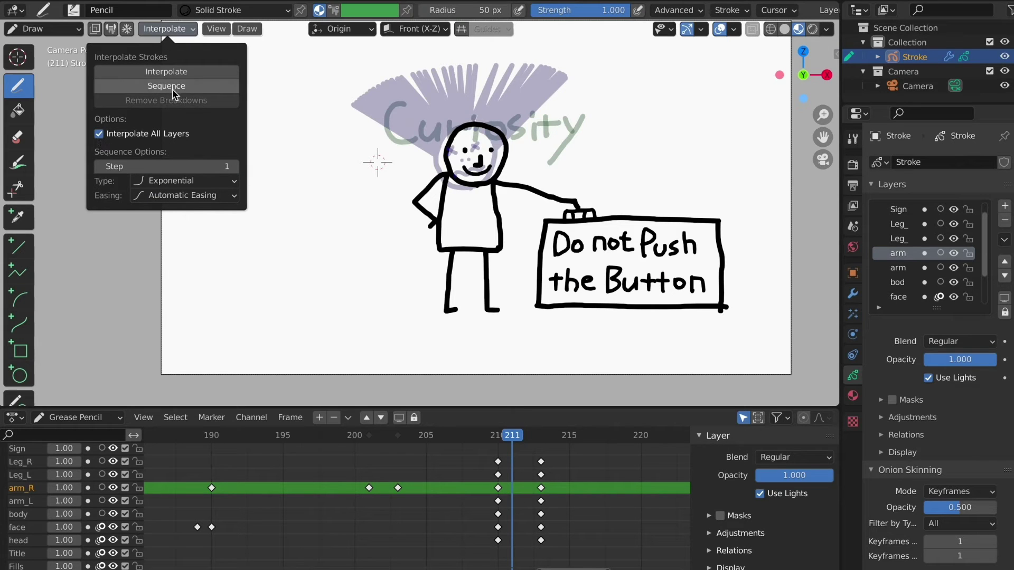
click(172, 89)
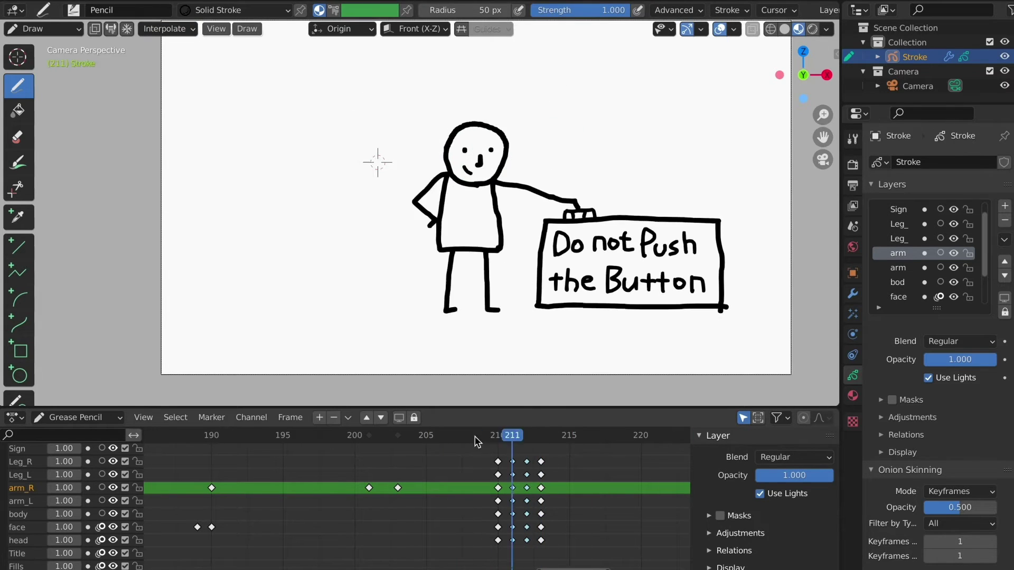
Scrub back from frame 211 and play the animation to review the arm's reach toward the button.
drag(475, 437, 436, 441)
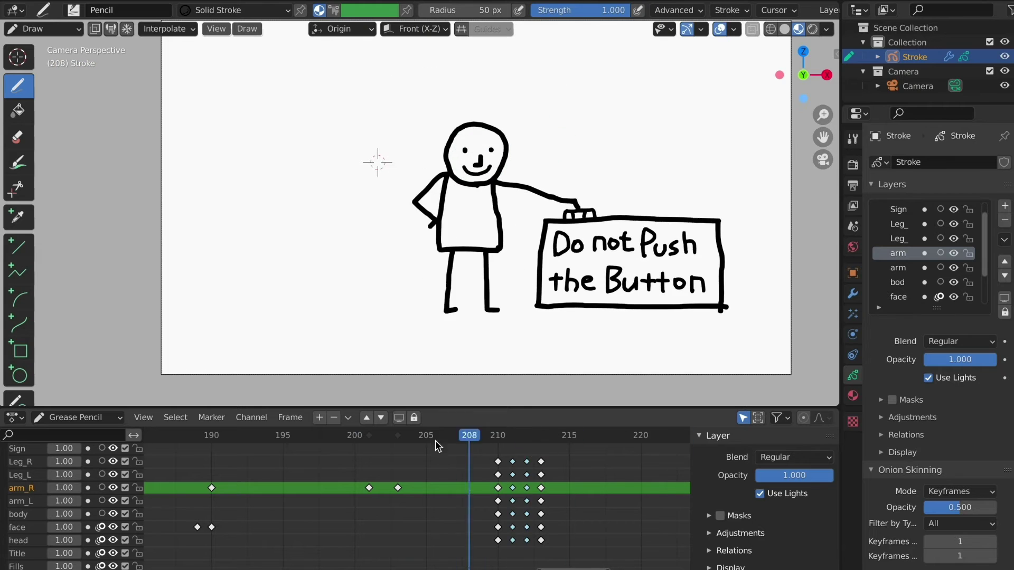
drag(495, 449, 411, 455)
scroll(534, 307, down, 2)
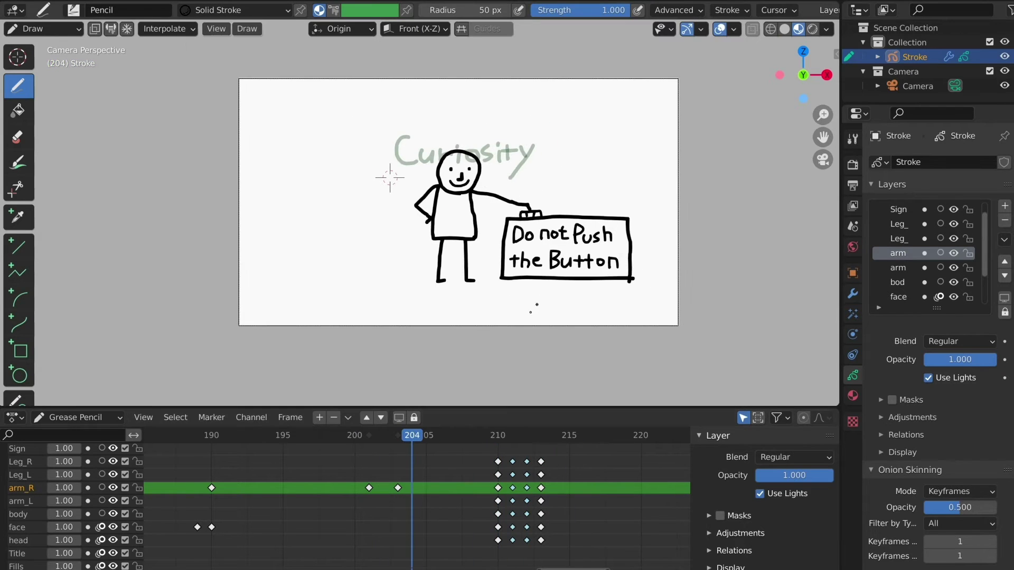
scroll(432, 517, down, 14)
middle_drag(458, 523, 501, 529)
scroll(528, 526, down, 8)
click(189, 464)
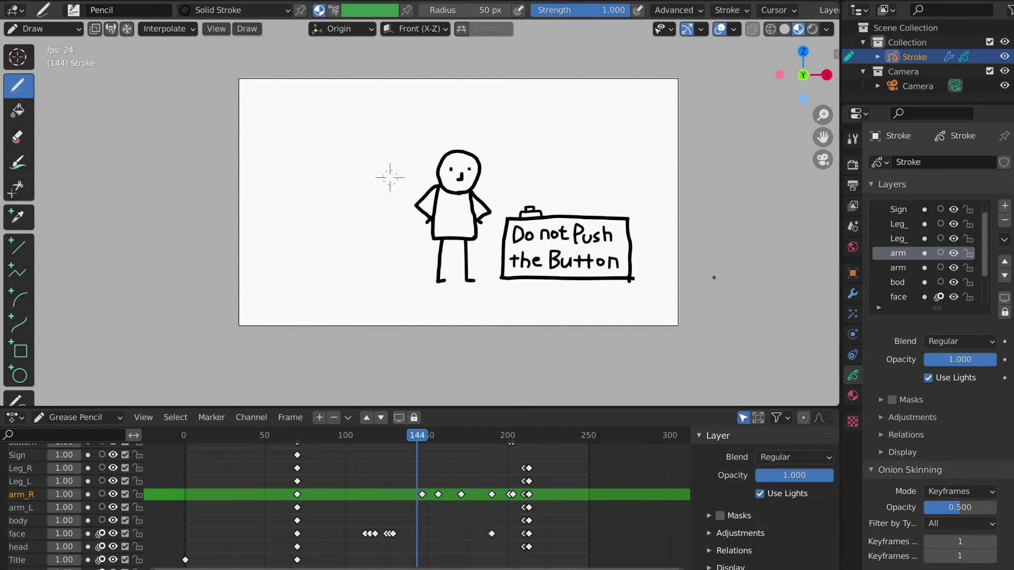
key(Escape)
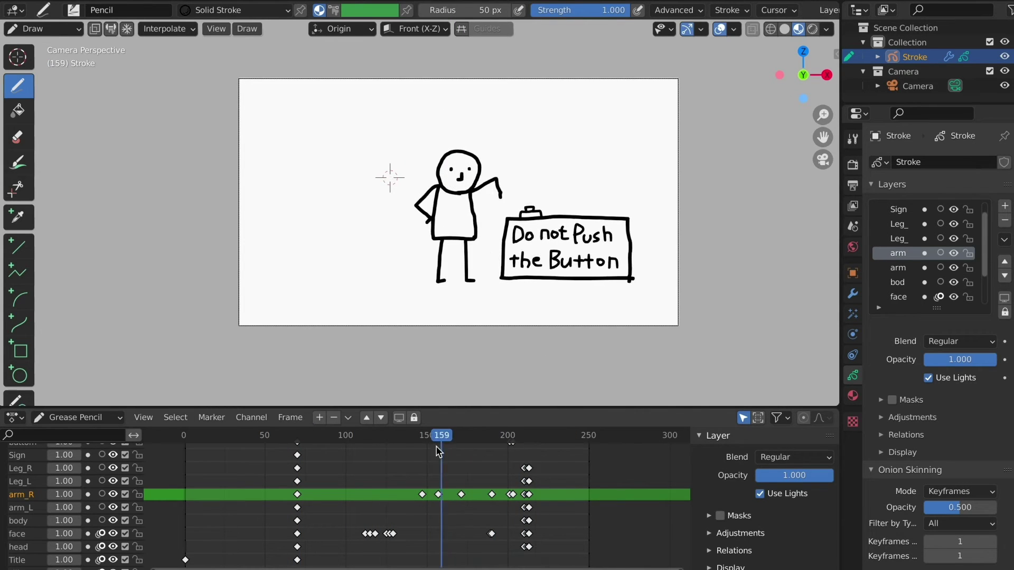
Interpolate stroke sequences on the arm_R layer between its reaching keyframes, from about frame 147 to 171.
drag(442, 446, 427, 443)
click(167, 28)
click(169, 89)
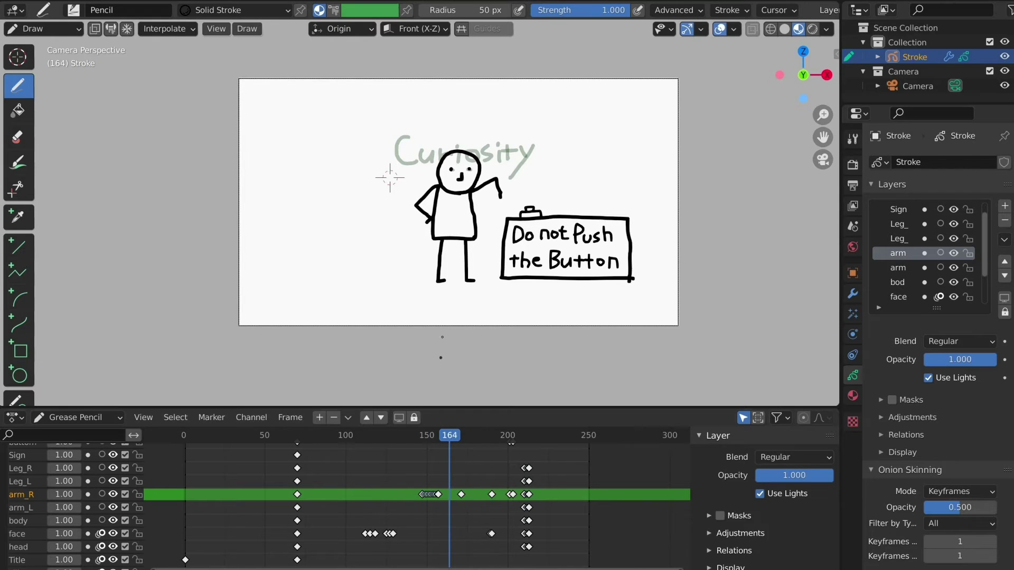
click(166, 28)
click(169, 87)
Play the animation from the first frame to check the smoothed arm movement and the shocked pose.
key(space)
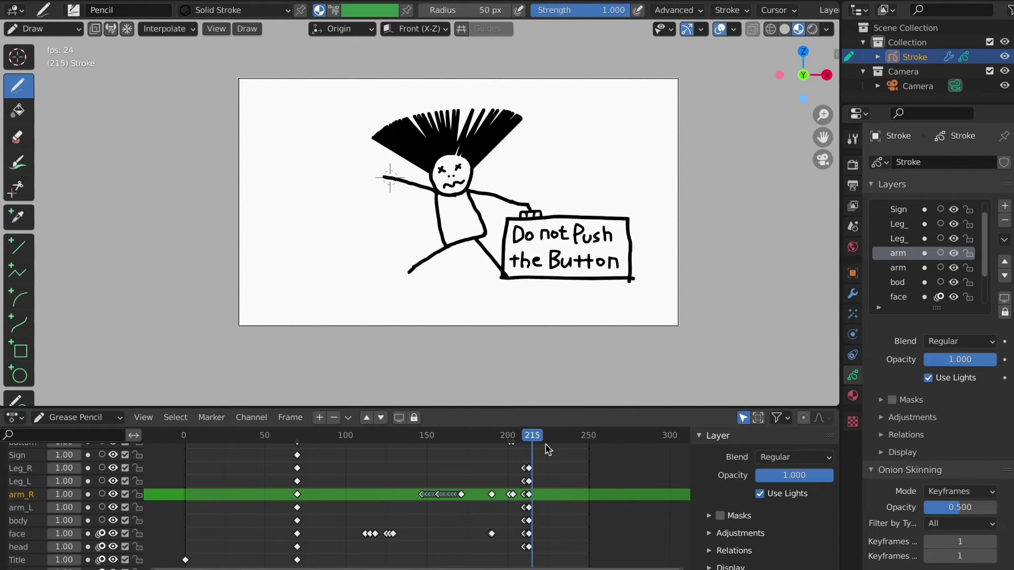
key(shift+Left)
key(space)
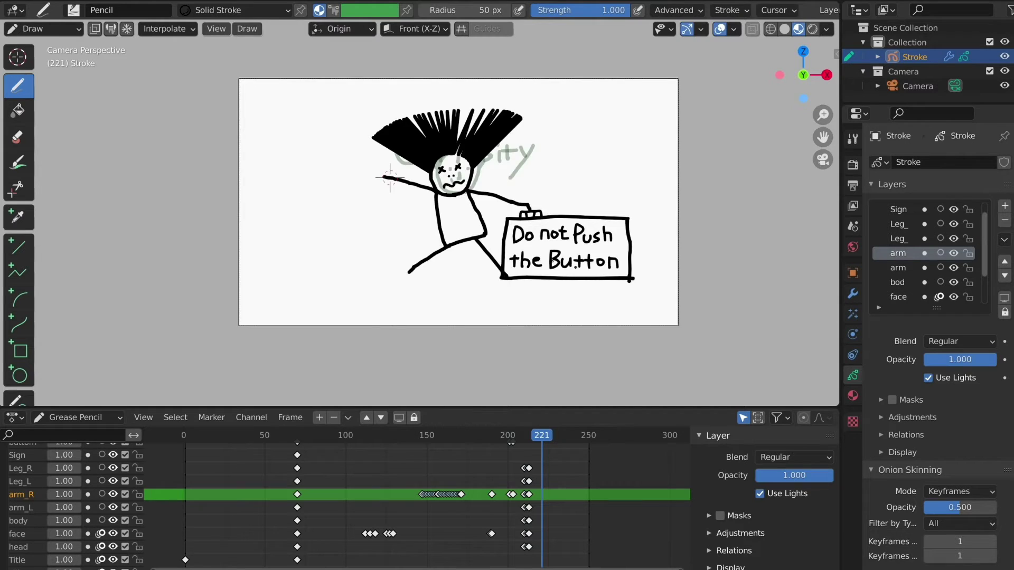
Go to frame 213, make head the only unlocked layer and switch to Sculpt Mode.
scroll(485, 153, up, 5)
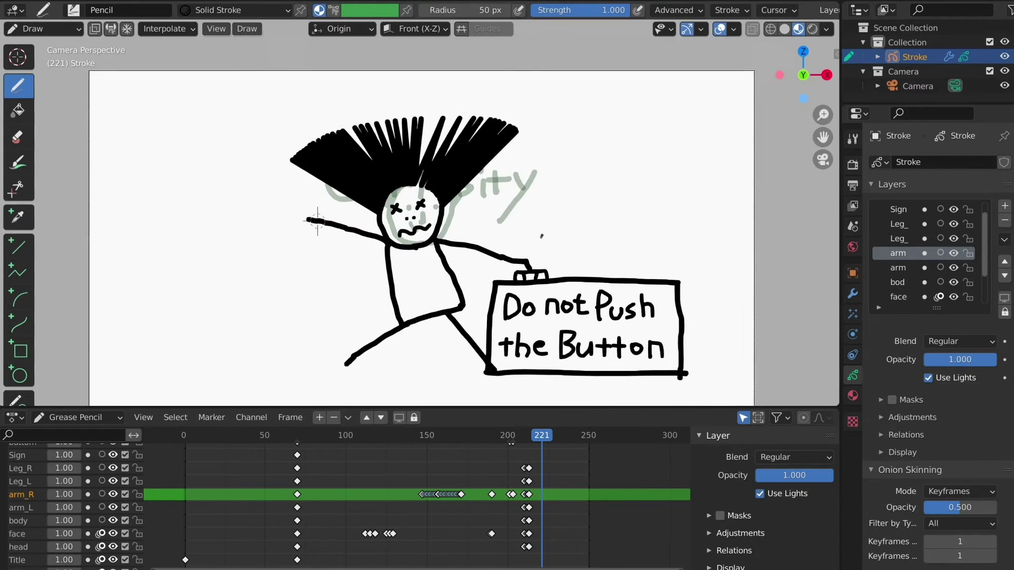
click(527, 445)
ctrl+middle_drag(538, 520, 320, 516)
ctrl+middle_drag(370, 516, 426, 520)
click(458, 436)
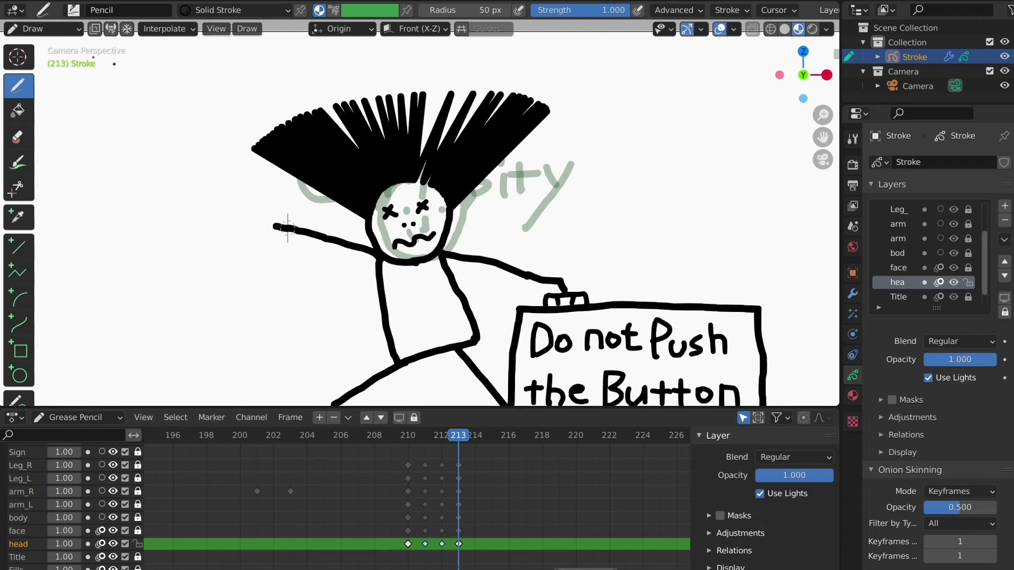
click(59, 30)
click(61, 75)
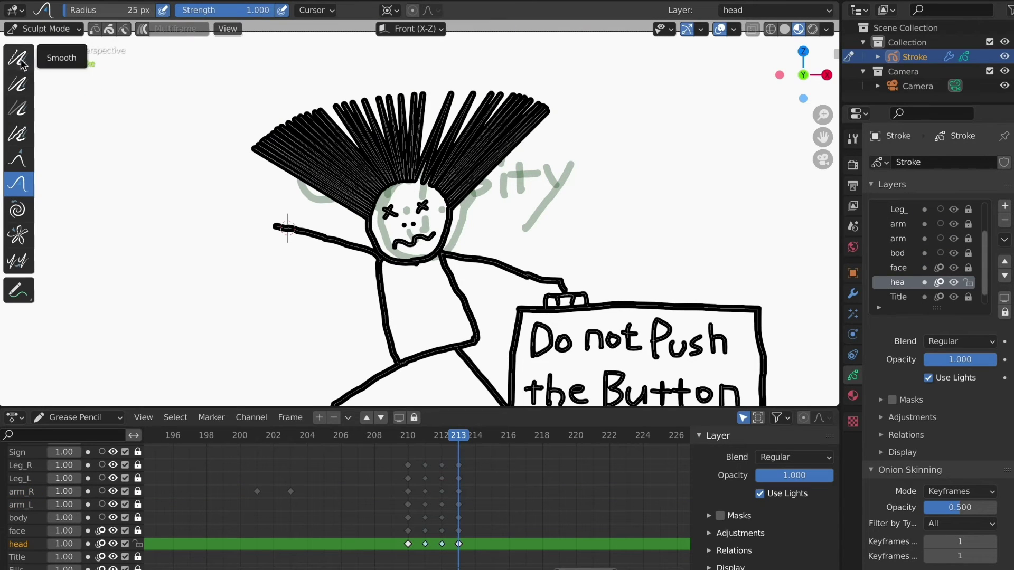
Thin the tips of the hair strands with the Thickness brush in subtract mode at a 147 px radius and 0.300 strength.
key(f)
click(373, 154)
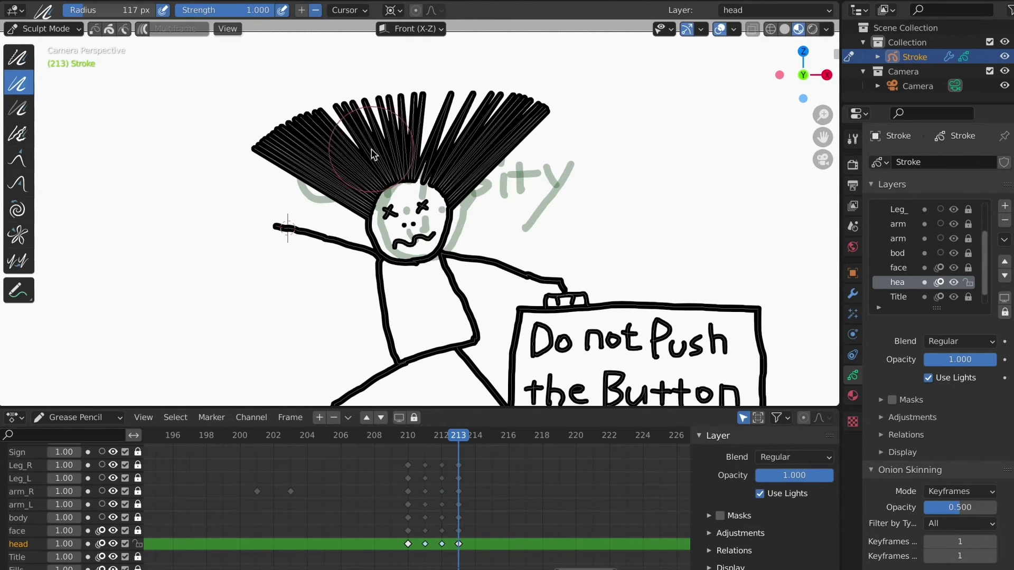
key(f)
click(331, 149)
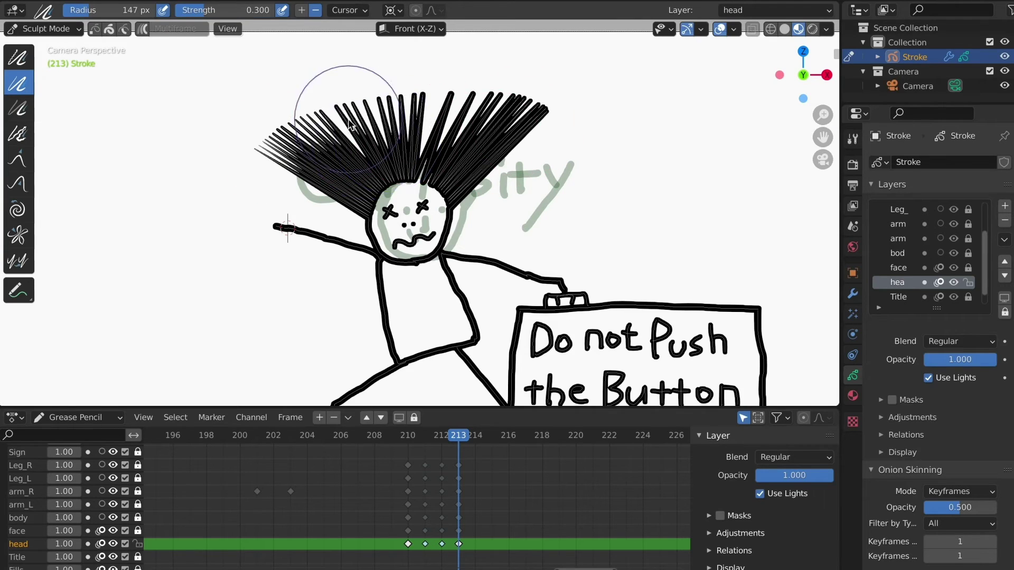
scroll(390, 117, up, 6)
mouse_move(338, 127)
mouse_down()
mouse_move(529, 98)
mouse_move(681, 123)
mouse_up()
scroll(163, 154, down, 1)
shift+middle_drag(163, 154, 242, 257)
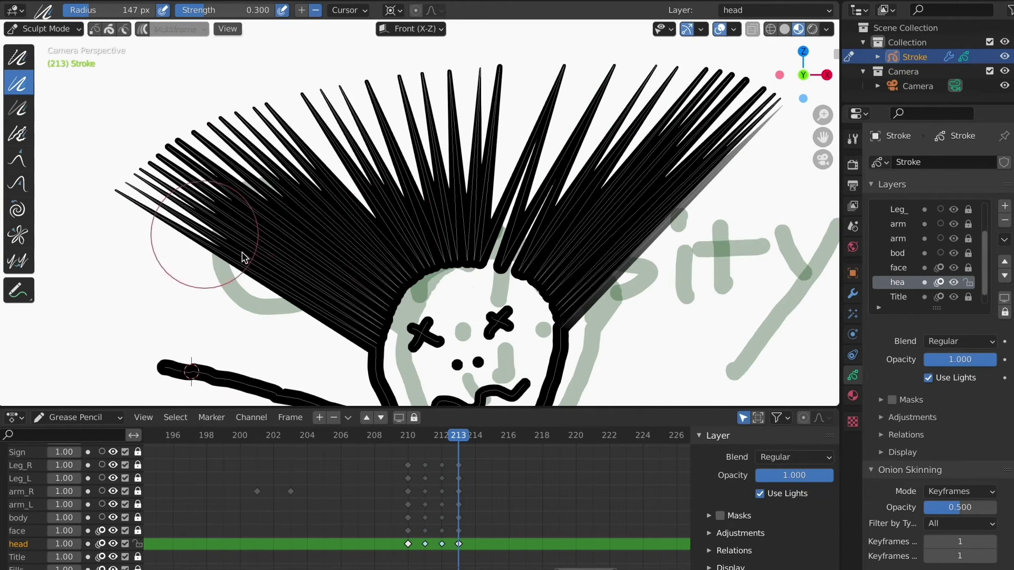
key(f)
click(260, 219)
scroll(261, 206, down, 2)
In Edit Mode, rotate the outermost hair strands outward and move individual strand tips to vary the spikes.
key(Tab)
drag(215, 188, 203, 160)
key(r)
click(731, 105)
key(r)
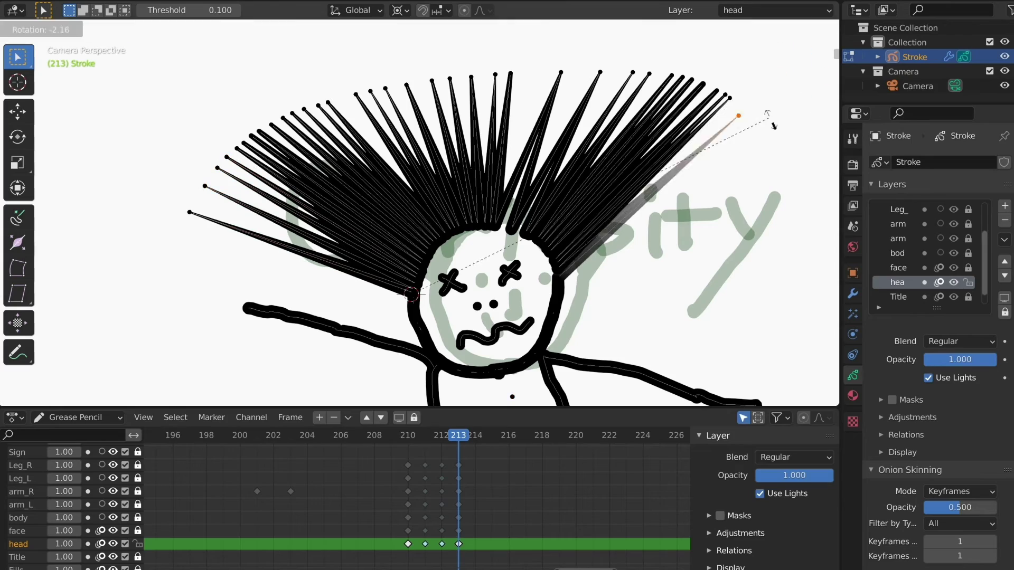
click(773, 126)
key(g)
click(443, 67)
scroll(443, 66, down, 3)
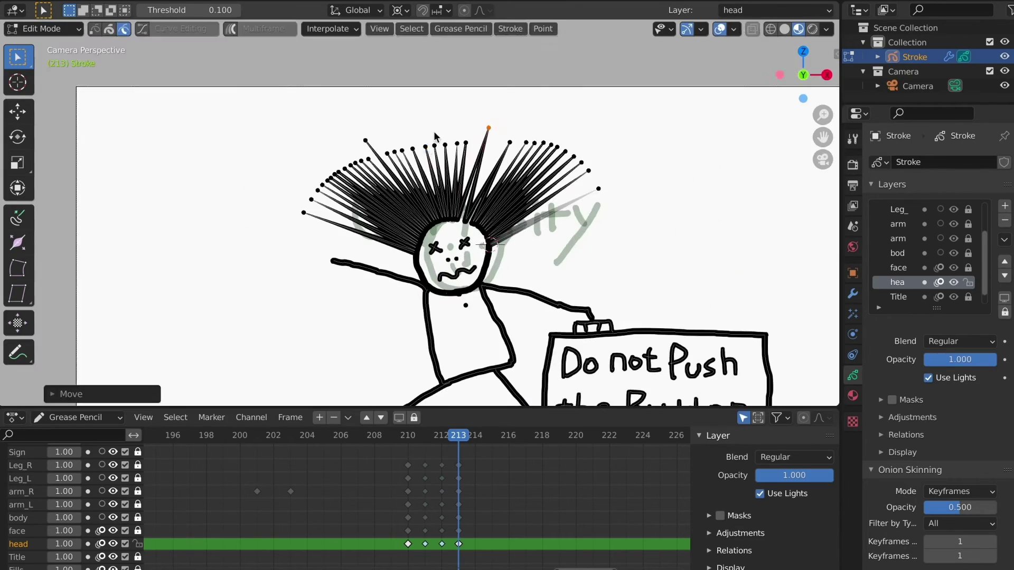
Return to Sculpt Mode and thin the whole hair with the Thickness brush at a 413 px radius.
key(Tab)
click(633, 220)
scroll(633, 221, up, 4)
key(ctrl+Tab)
drag(344, 239, 518, 217)
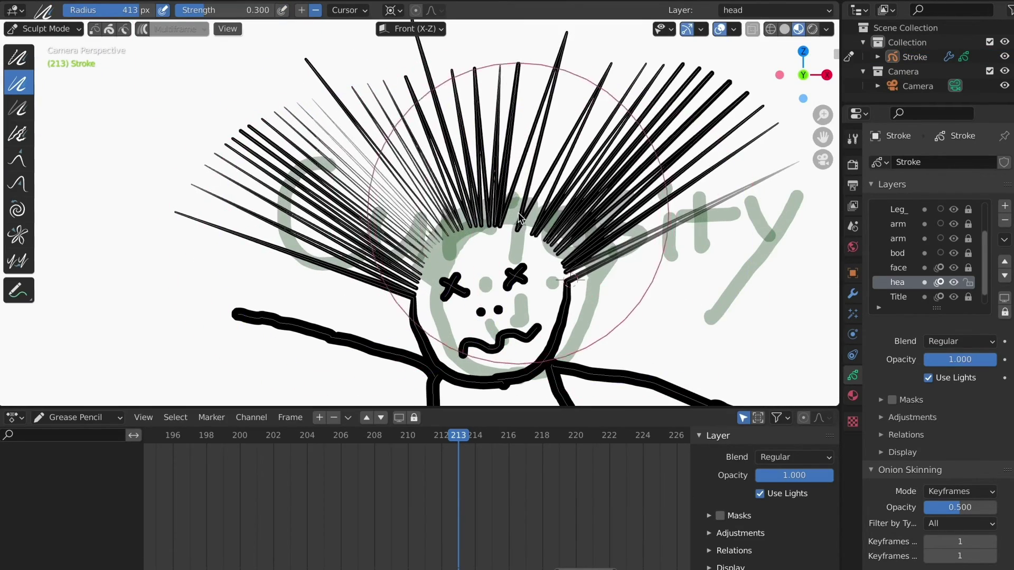
Switch to Object Mode, deselect the drawing and replay the transition into the shocked pose.
scroll(519, 217, down, 4)
key(ctrl+Tab)
click(239, 436)
click(338, 364)
key(space)
click(319, 436)
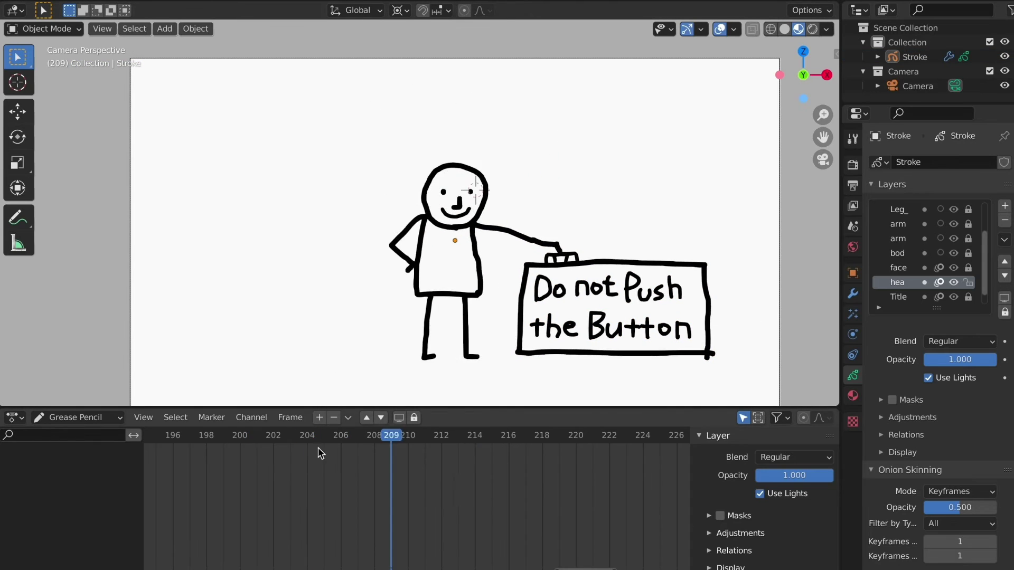
Scrub back and forth through the shock transition and play the animation from the first frame.
drag(318, 453, 643, 439)
ctrl+middle_drag(586, 296, 597, 359)
drag(640, 441, 147, 459)
ctrl+middle_drag(509, 520, 543, 512)
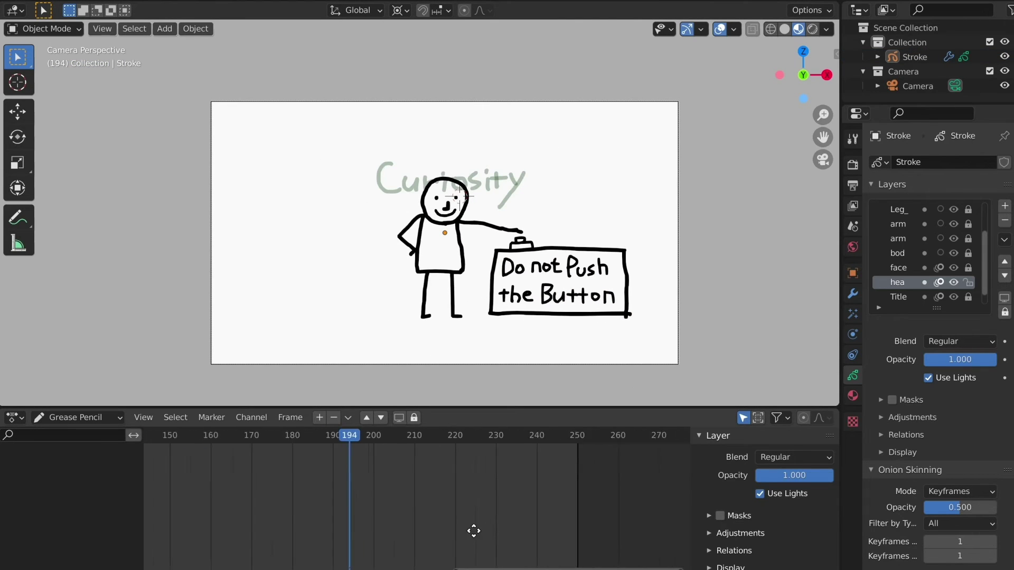
key(shift+Left)
key(space)
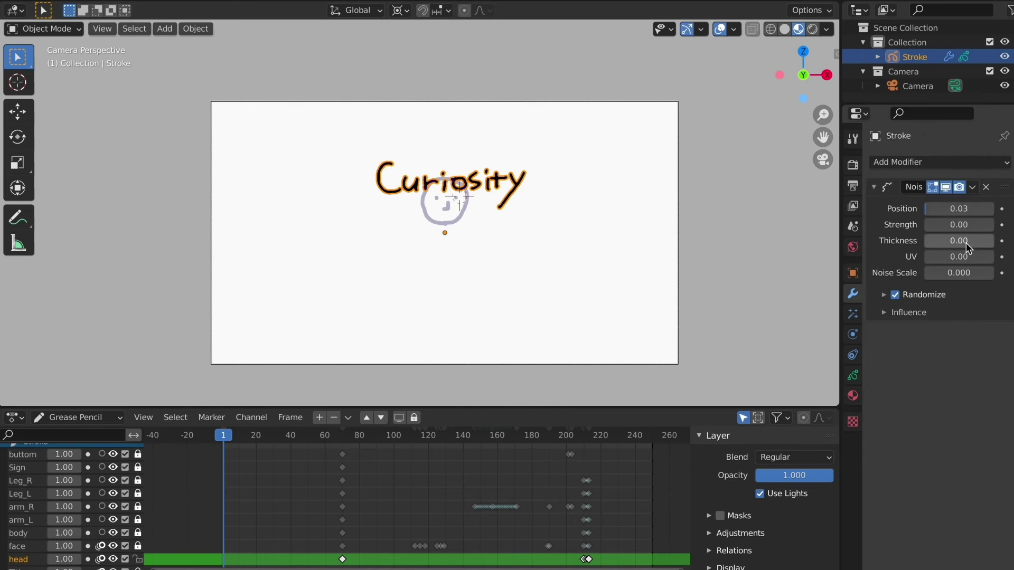
Keyframe the Noise modifier's Position at 0.03, and at 0.20 one frame earlier at frame 69.
drag(325, 443, 343, 442)
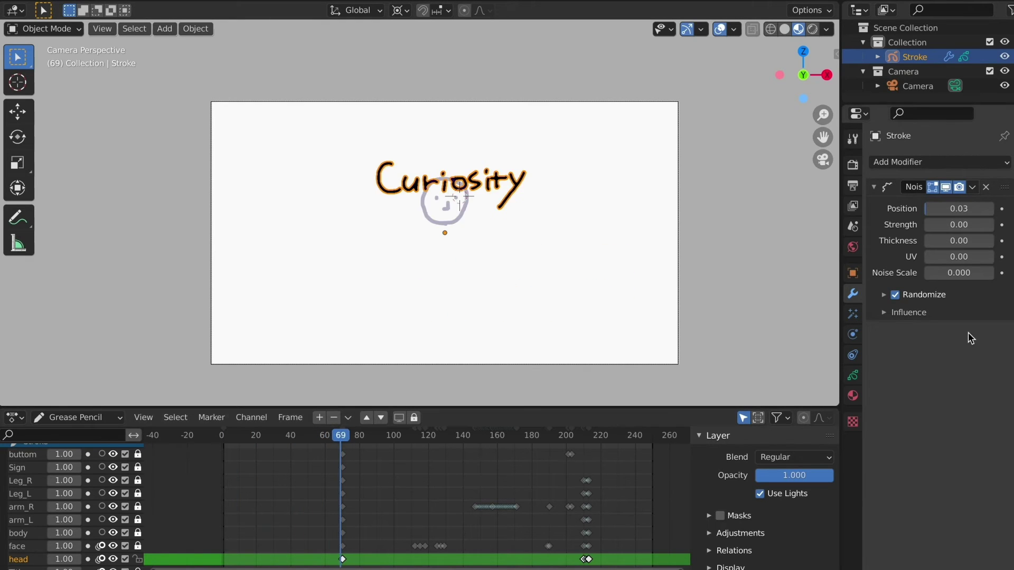
right_click(954, 212)
click(979, 197)
key(Left)
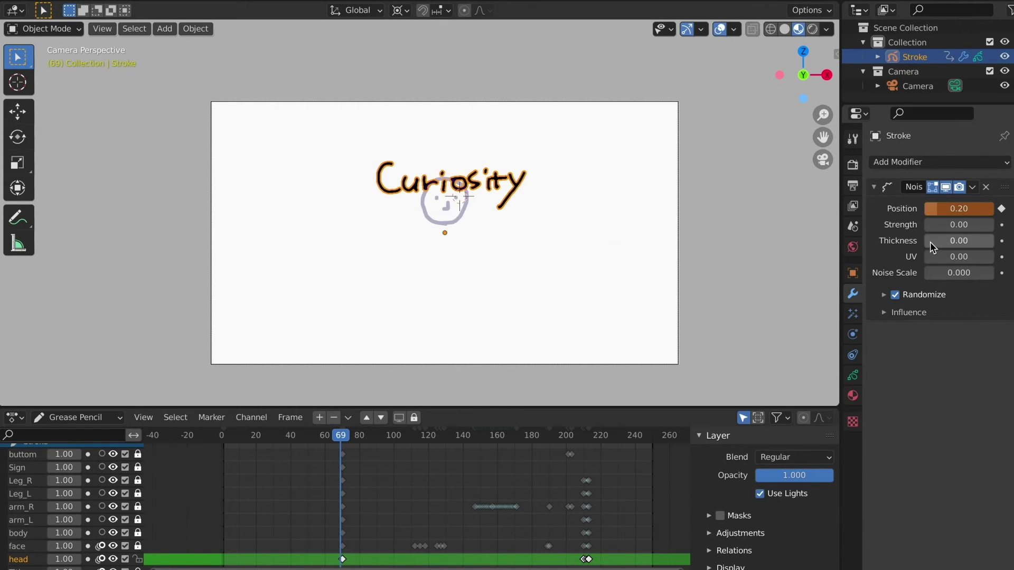
key(ctrl+z)
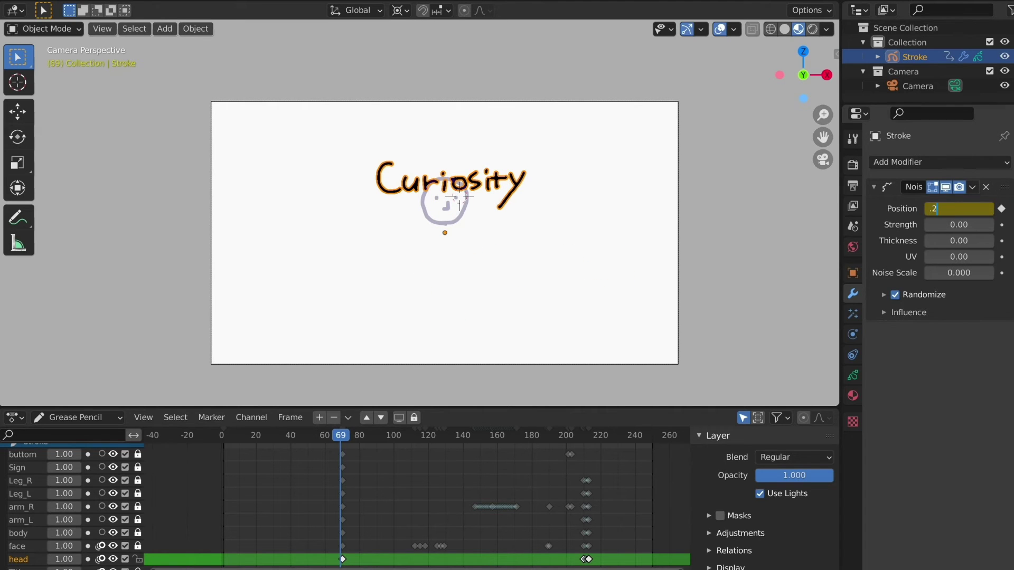
click(1002, 209)
Deselect the drawing and play the animation from the first frame without overlays to check the title's jitter.
key(shift+Left)
key(space)
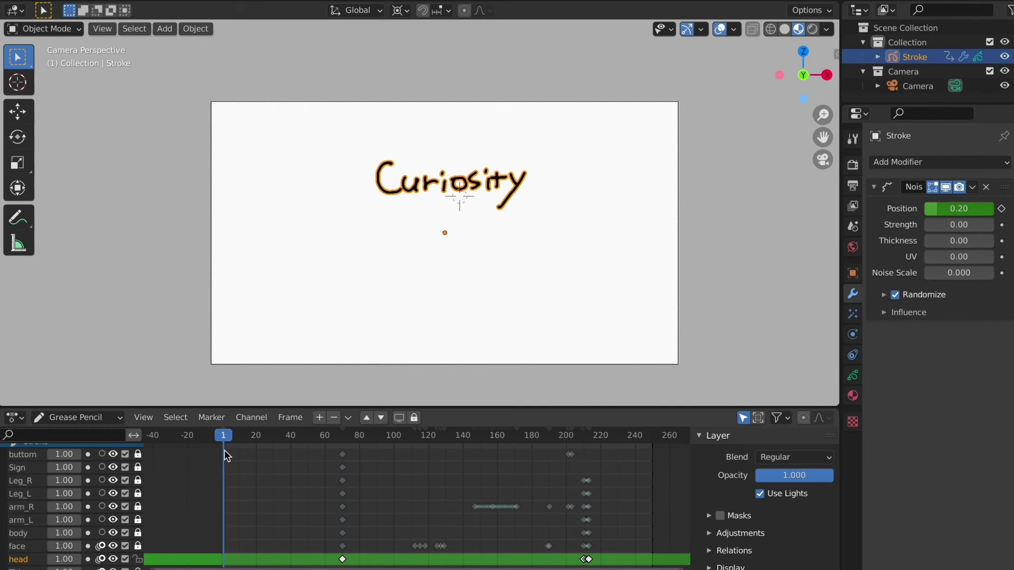
click(772, 293)
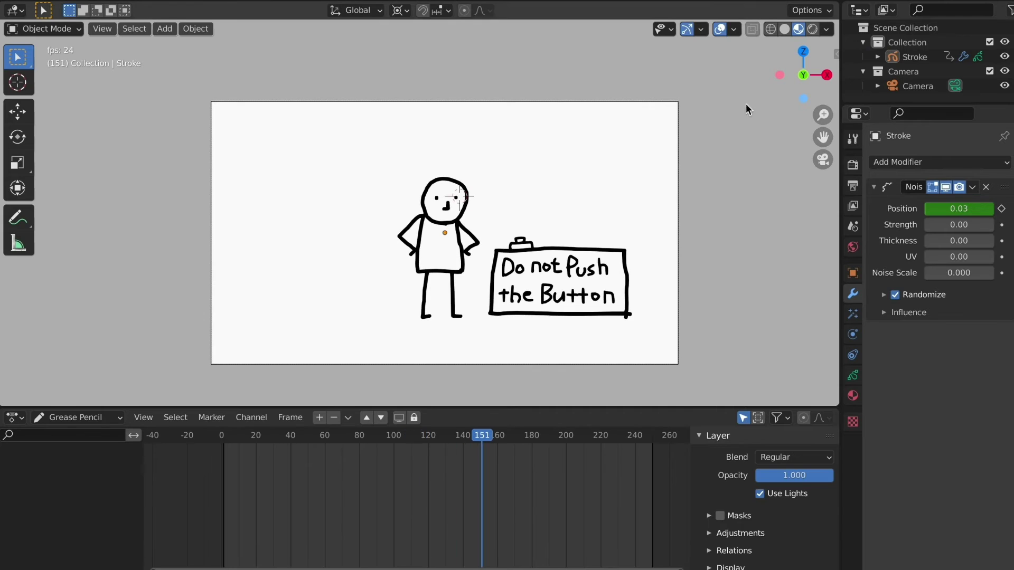
key(shift+Left)
key(Home)
key(shift+alt+z)
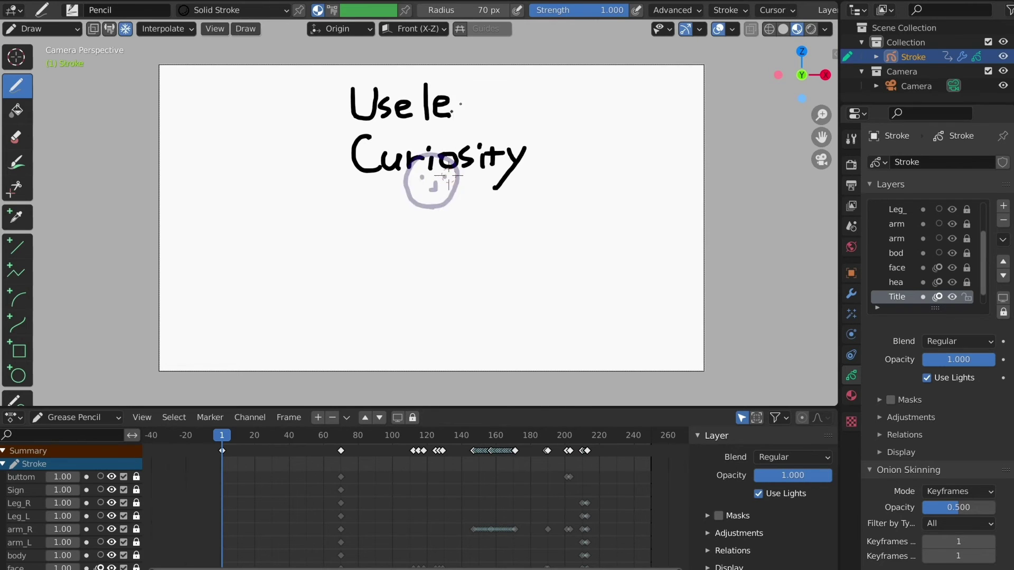
Leave Draw Mode for Object Mode and hide the viewport overlays.
click(58, 29)
click(52, 45)
click(719, 29)
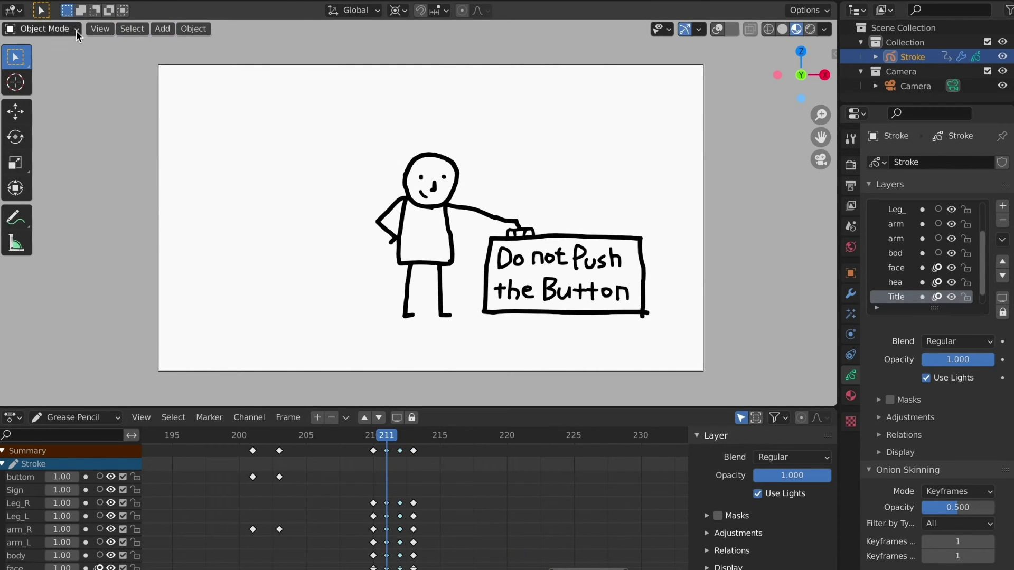
click(77, 29)
click(39, 89)
click(165, 28)
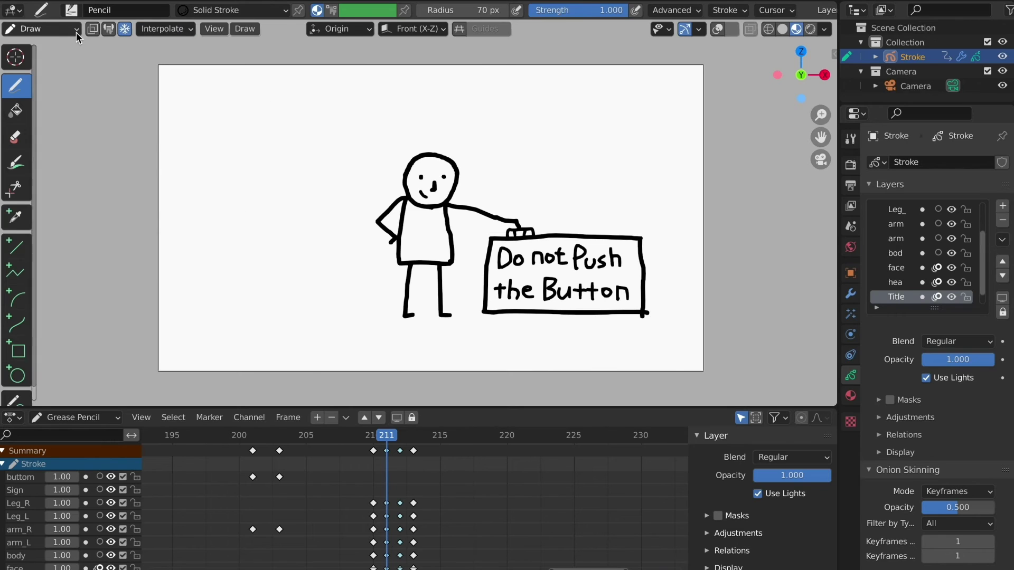
click(43, 29)
click(42, 62)
click(328, 28)
In Draw Mode, activate the Leg_R layer and remove the interpolated breakdowns between frames 210 and 213 on all layers.
click(42, 28)
click(33, 94)
click(185, 29)
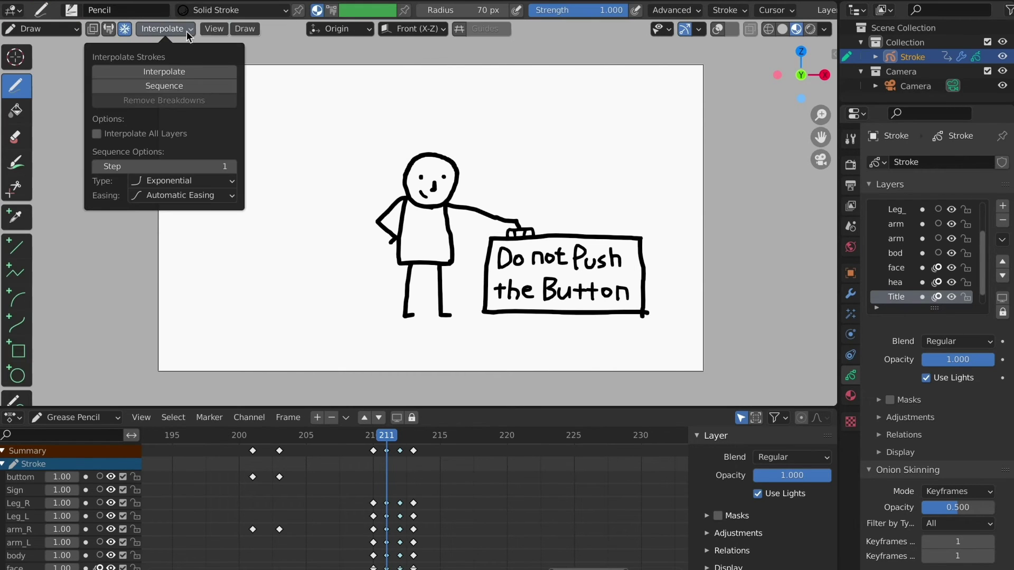
click(18, 503)
click(165, 28)
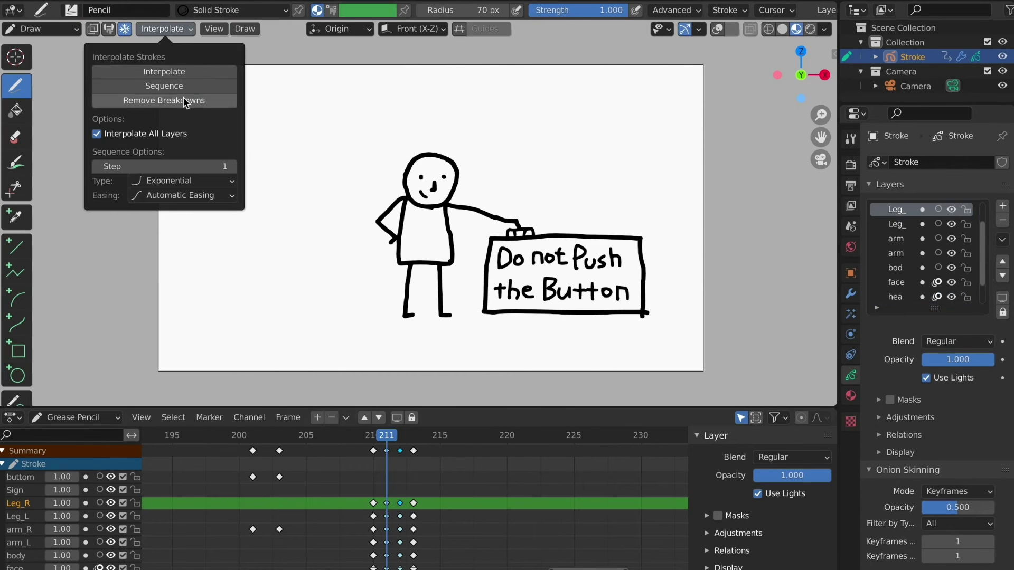
click(191, 101)
Move the shocked-pose keyframes on all layers to frame 218 and interpolate a stroke sequence from frame 210.
key(Right)
key(Right)
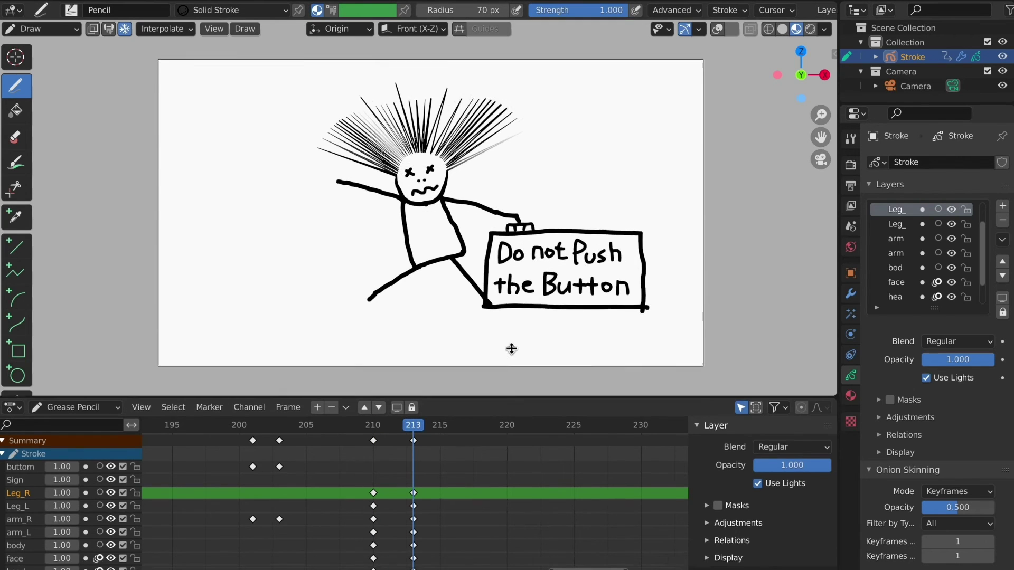
drag(496, 407, 480, 334)
key(g)
click(492, 401)
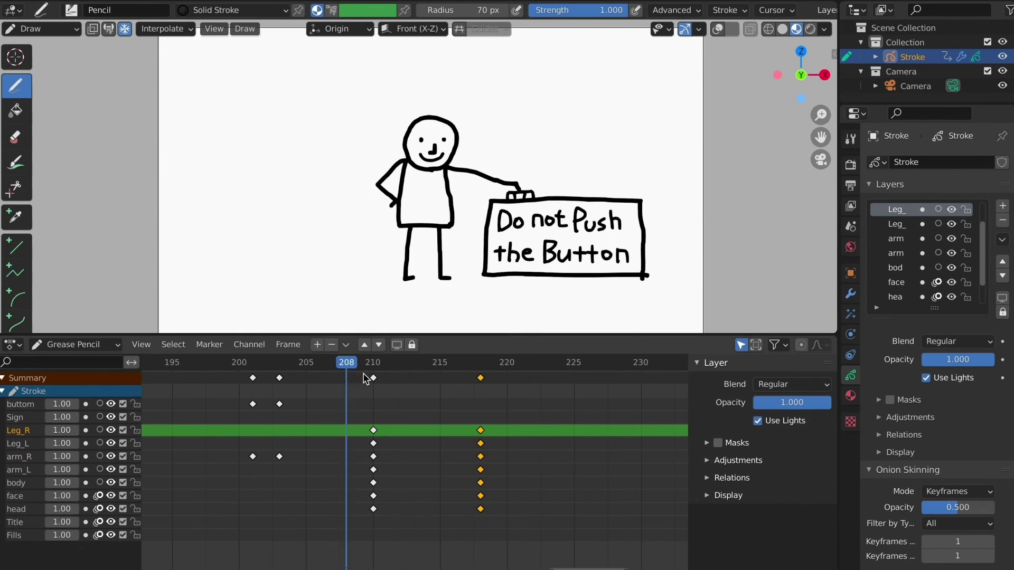
click(165, 28)
drag(319, 379, 521, 380)
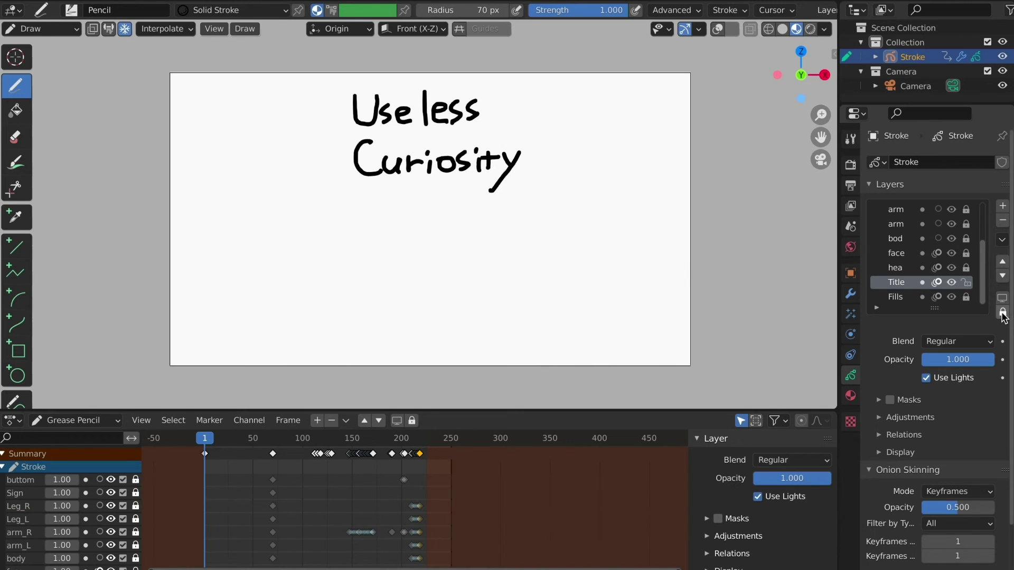
In Edit Mode, move the "Useless Curiosity" title down to the middle of the frame and replay the animation without overlays.
click(42, 29)
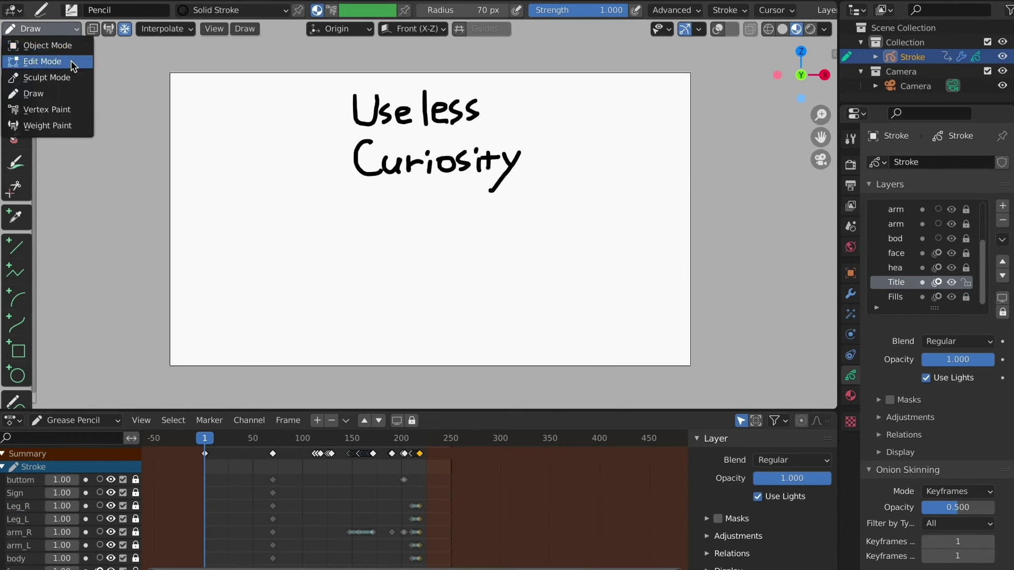
click(77, 61)
key(g)
click(618, 240)
key(g)
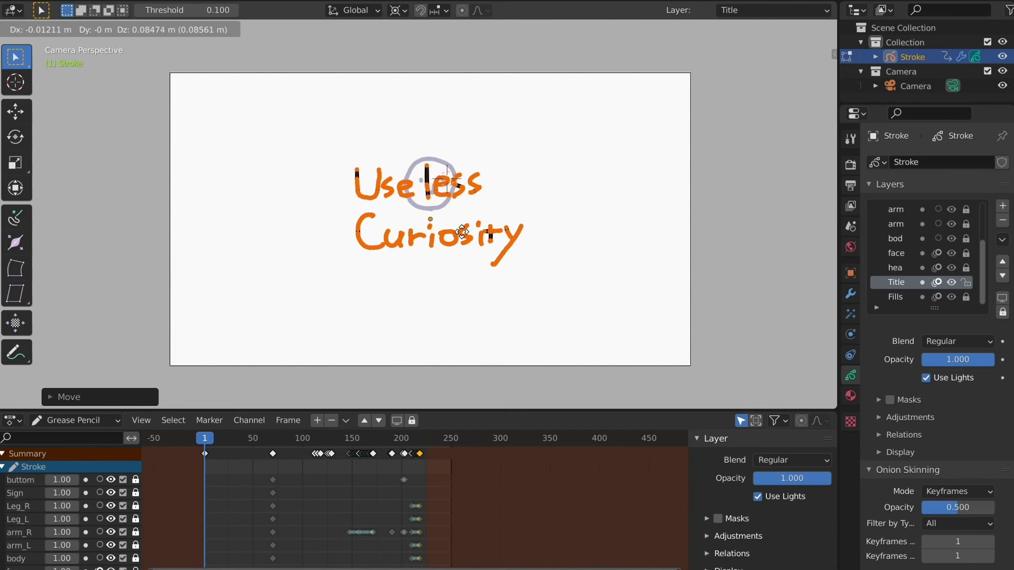
click(620, 234)
key(shift+alt+z)
key(space)
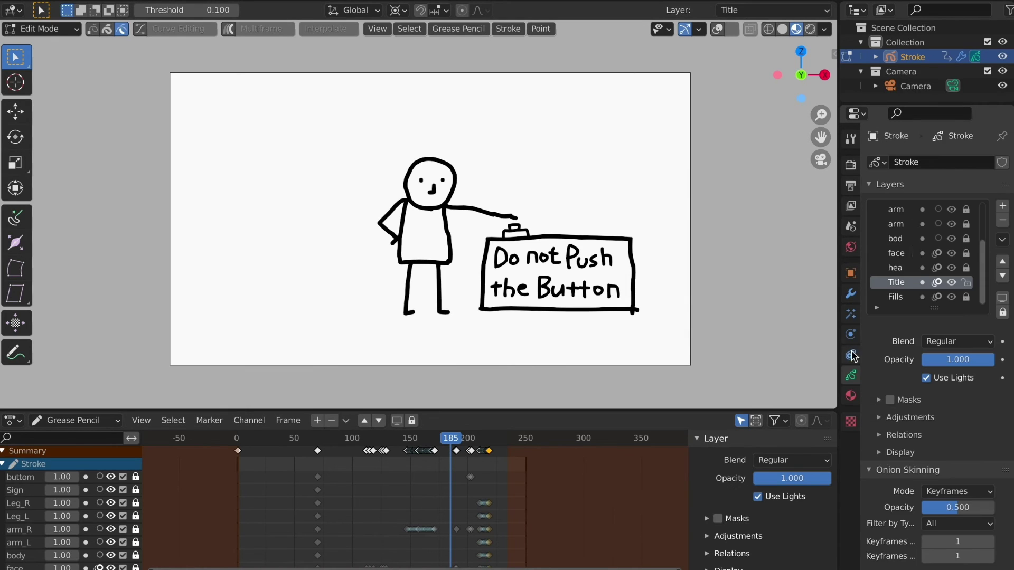
Limit the Noise modifier's influence to every layer except Sign by choosing that layer and inverting the filter, and replay the animation.
click(955, 335)
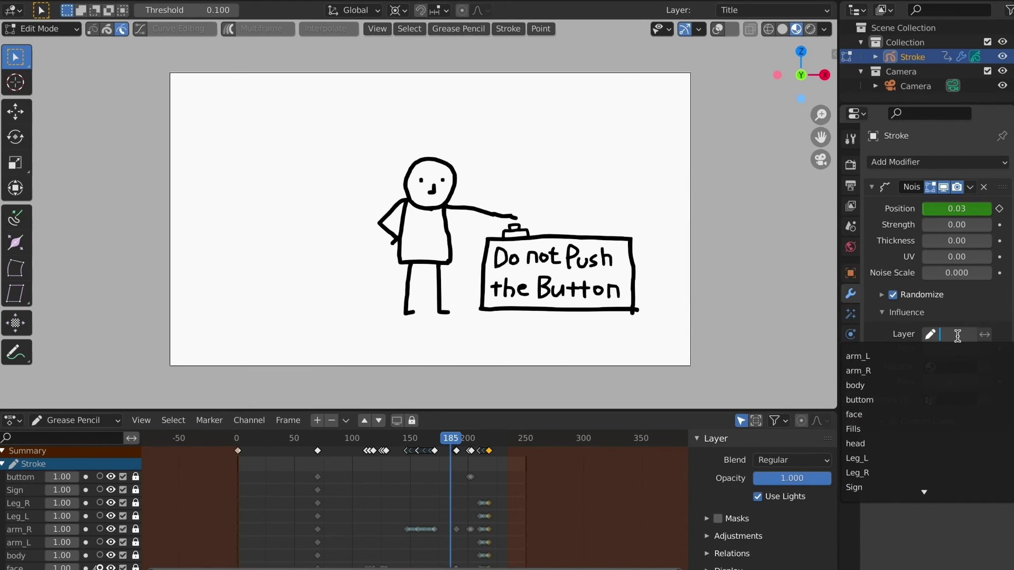
click(938, 488)
click(985, 335)
drag(489, 439, 241, 469)
key(space)
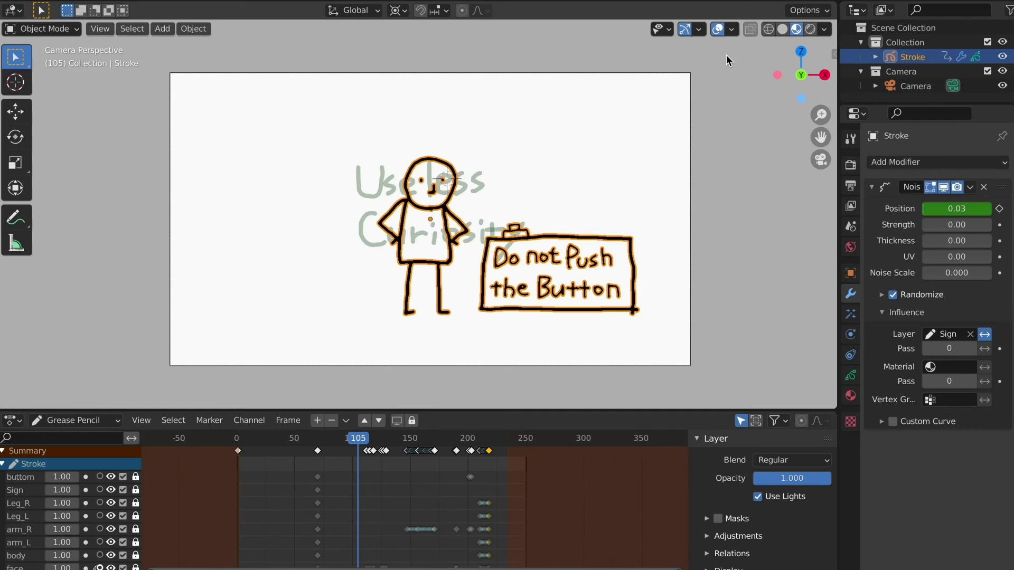
Add a Thickness modifier with a thickness factor of 0.540 and bend its custom influence curve downward.
click(937, 162)
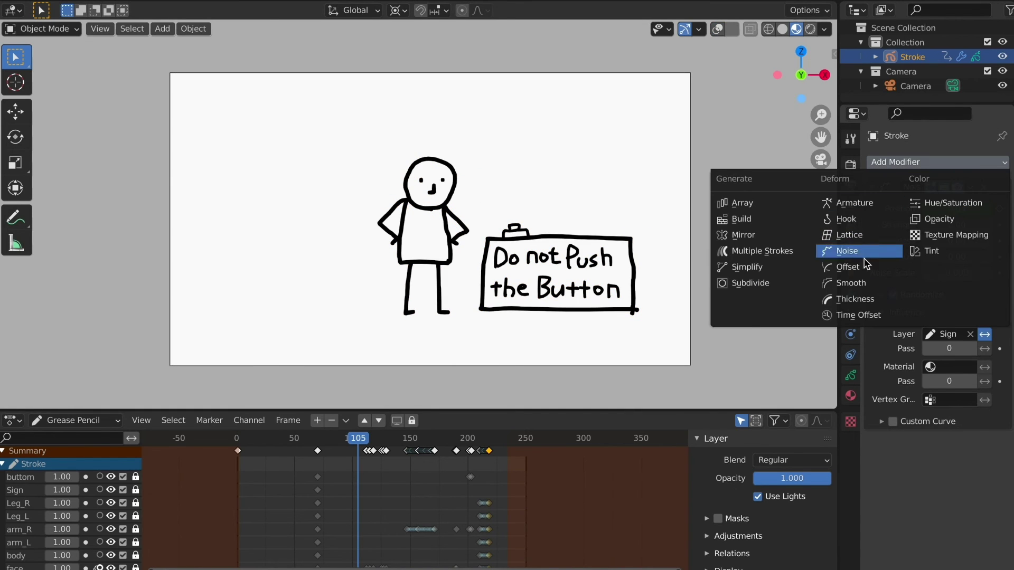
click(881, 299)
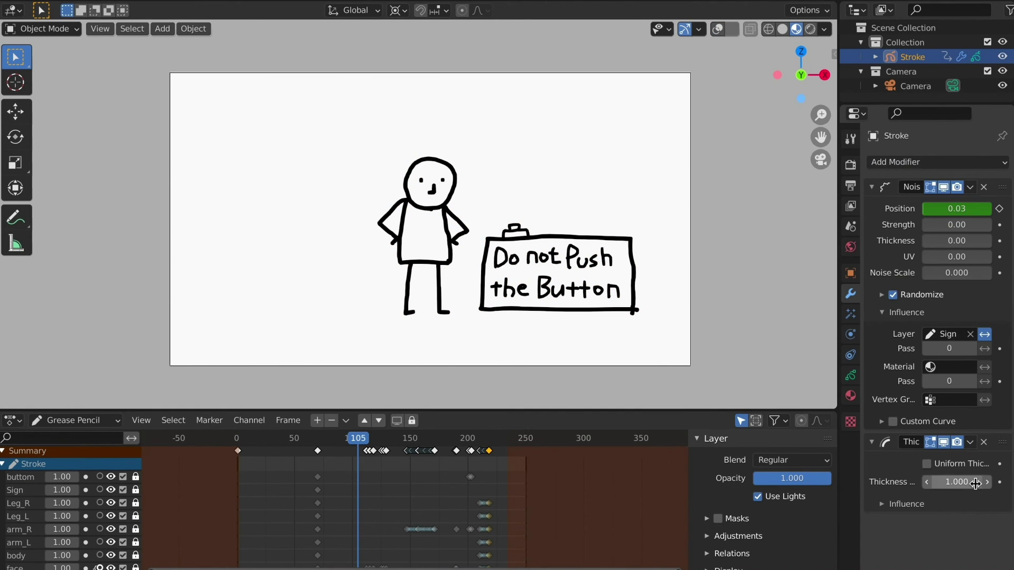
click(880, 505)
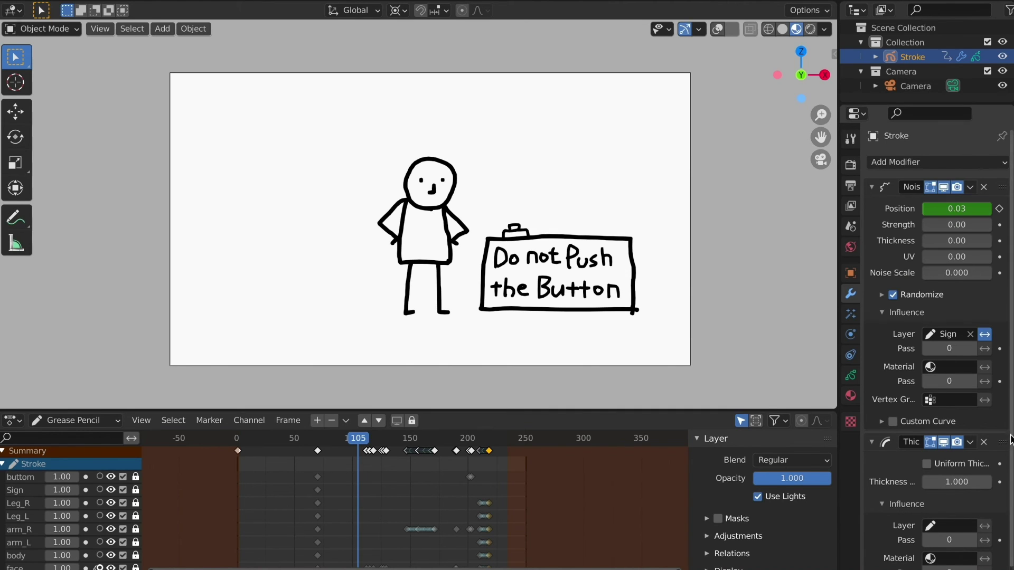
scroll(985, 504, down, 7)
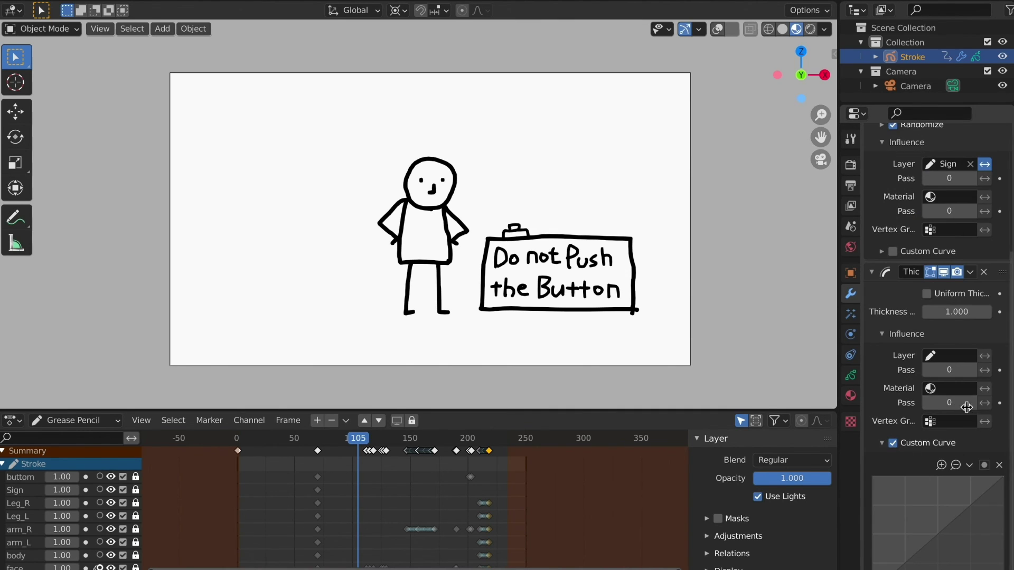
drag(952, 312, 929, 312)
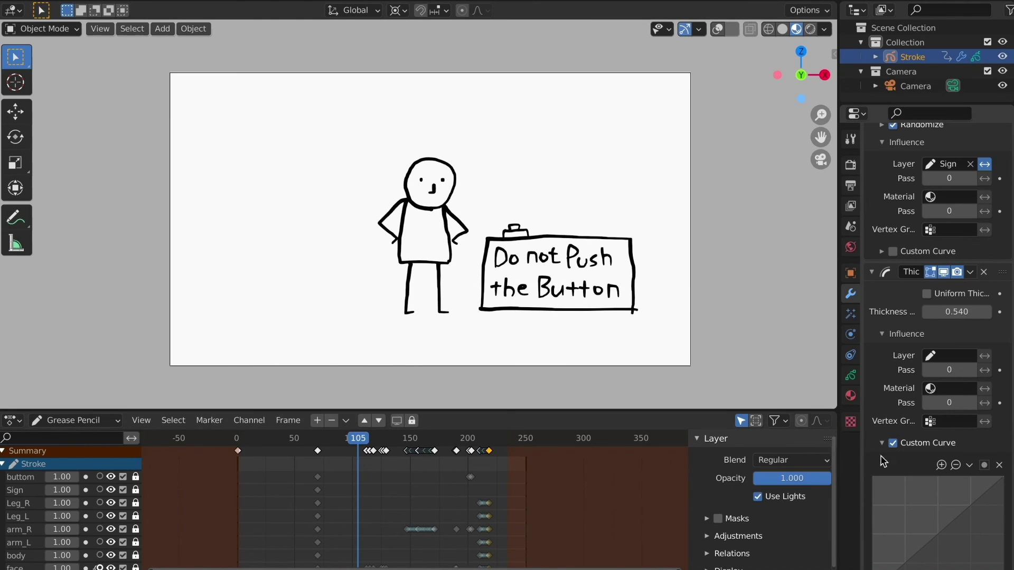
mouse_move(953, 558)
mouse_down()
mouse_move(969, 563)
mouse_move(960, 555)
mouse_up()
Replay the animation from the beginning, and at frame 134 pull the Thickness modifier's curve point further down toward the lower-right corner.
drag(264, 440, 238, 443)
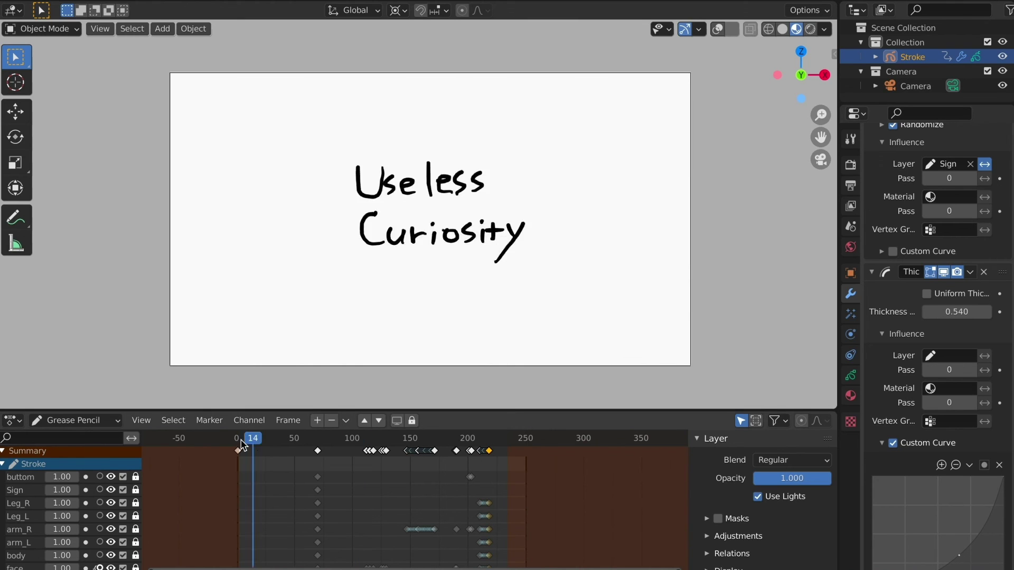
key(space)
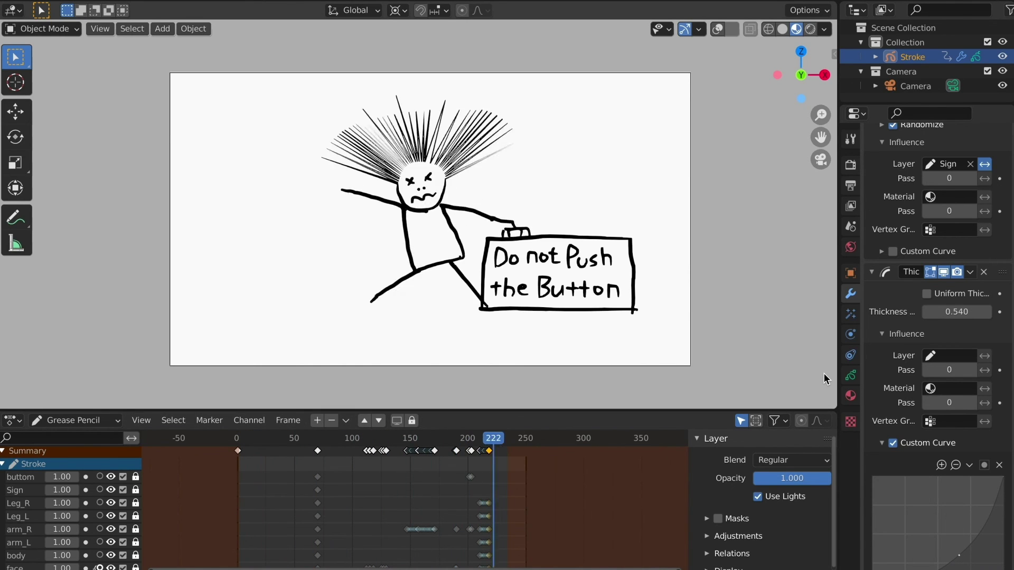
drag(409, 438, 392, 439)
drag(959, 556, 971, 565)
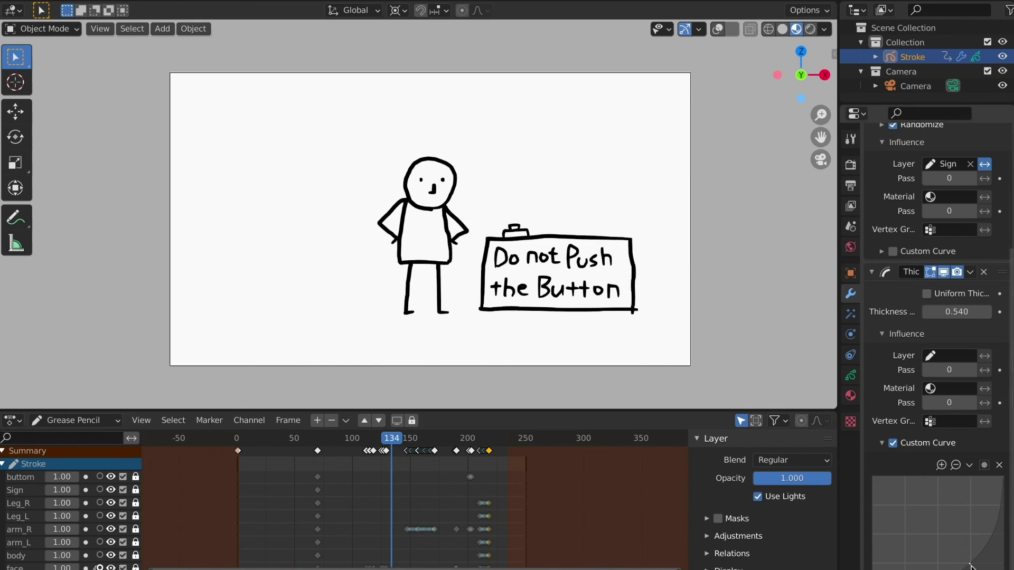
Compare the line work with and without the Thickness modifier in the viewport, leave it enabled, and return to frame 0.
click(943, 271)
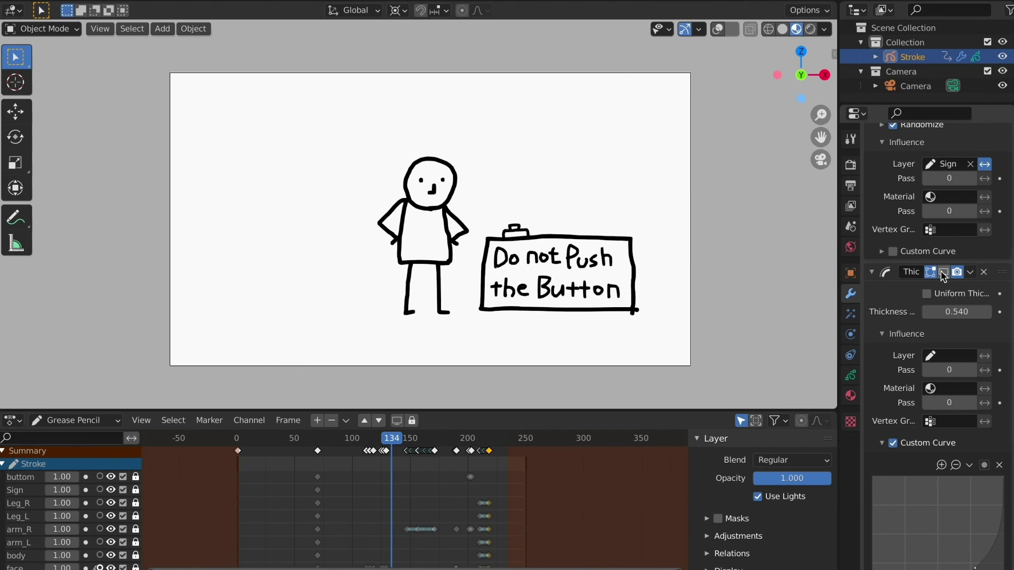
click(944, 272)
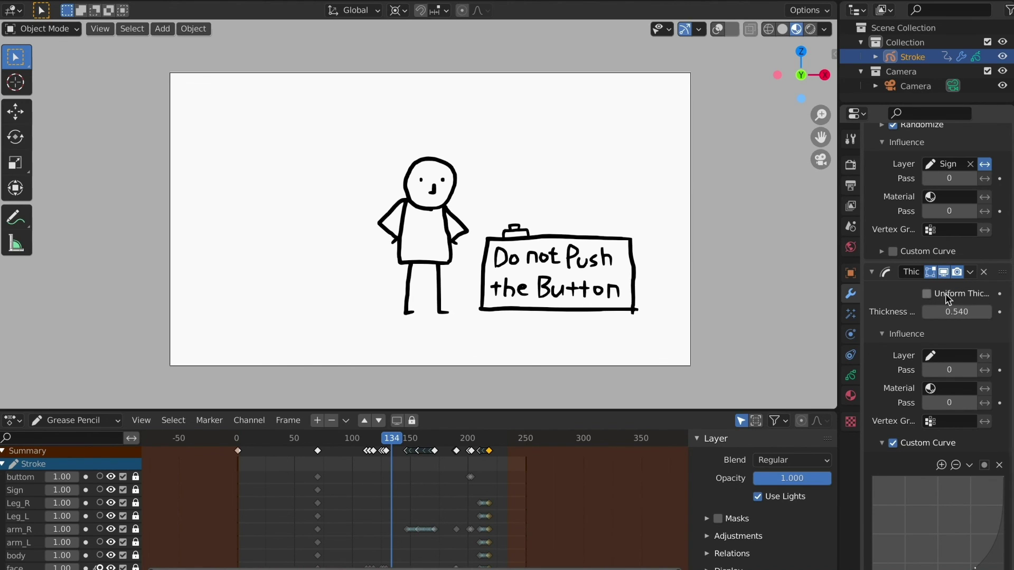
click(944, 274)
click(943, 269)
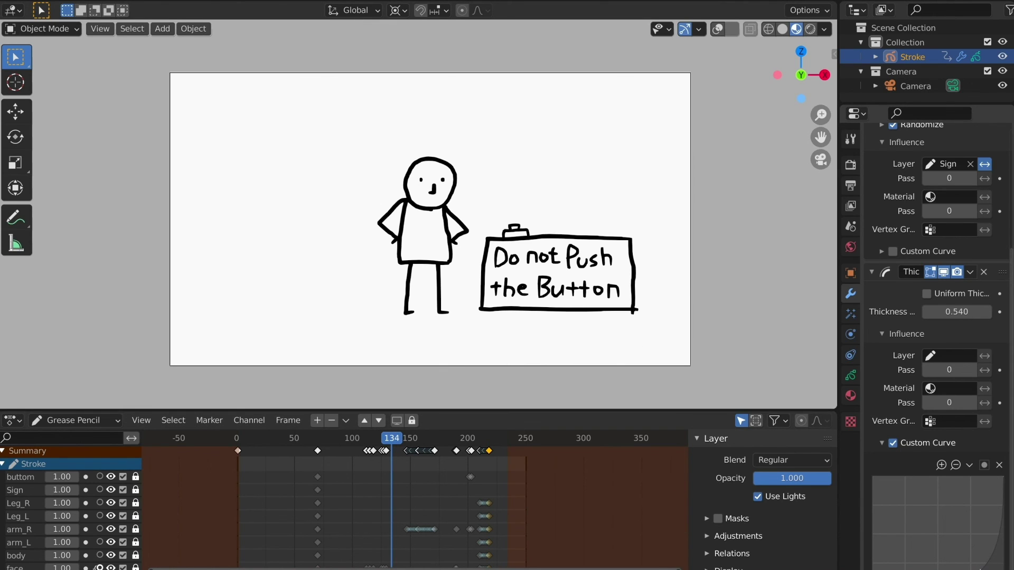
click(943, 272)
click(944, 273)
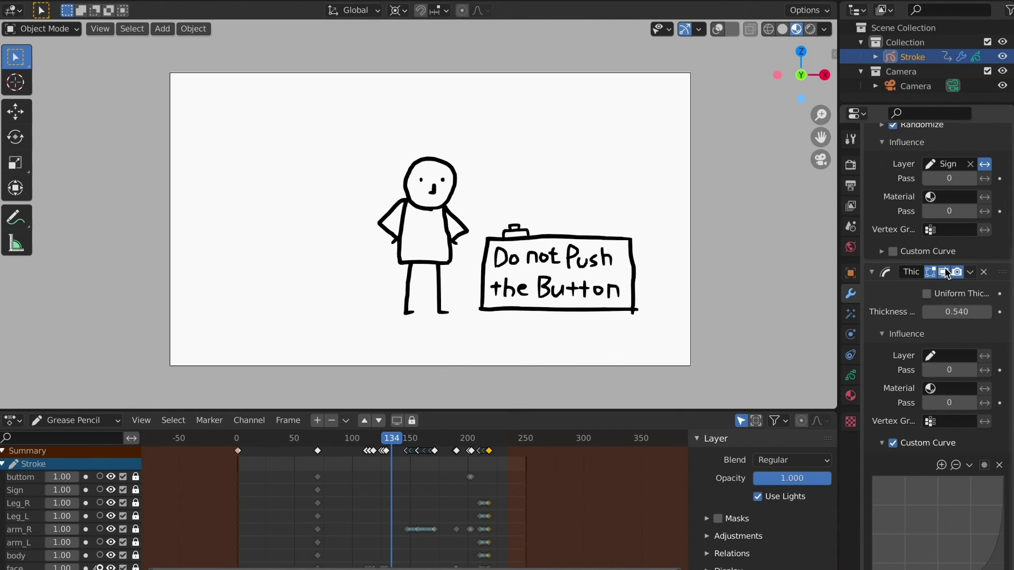
drag(306, 439, 230, 451)
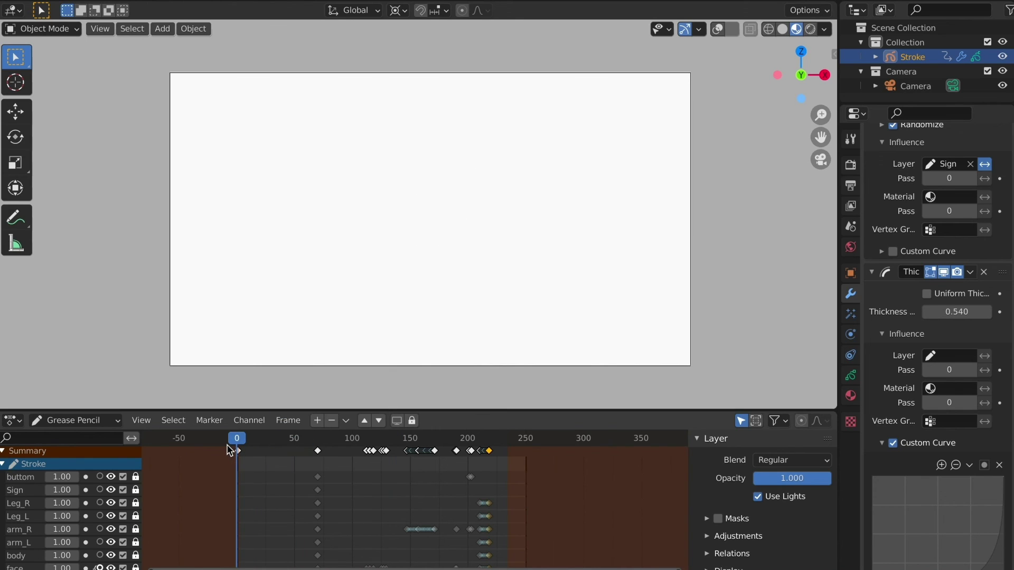